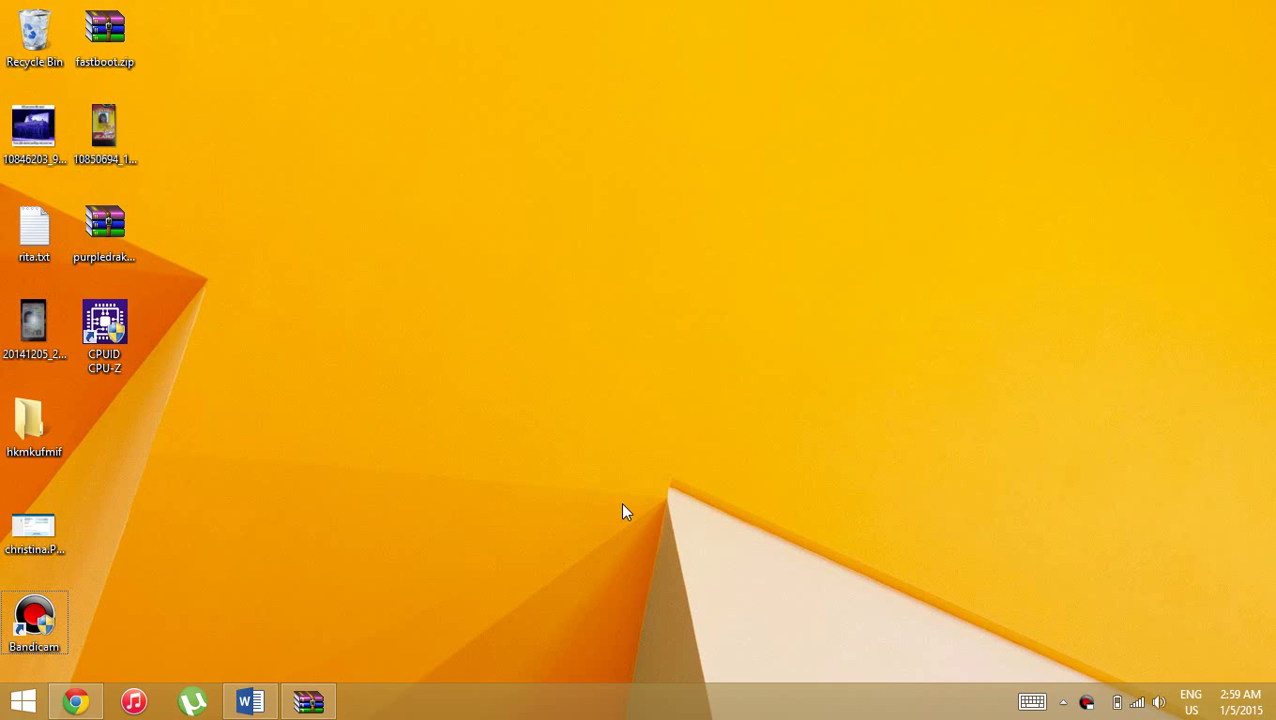
Go from the Start screen to the desktop and show the free Windows Aero page in Chrome
click(12, 710)
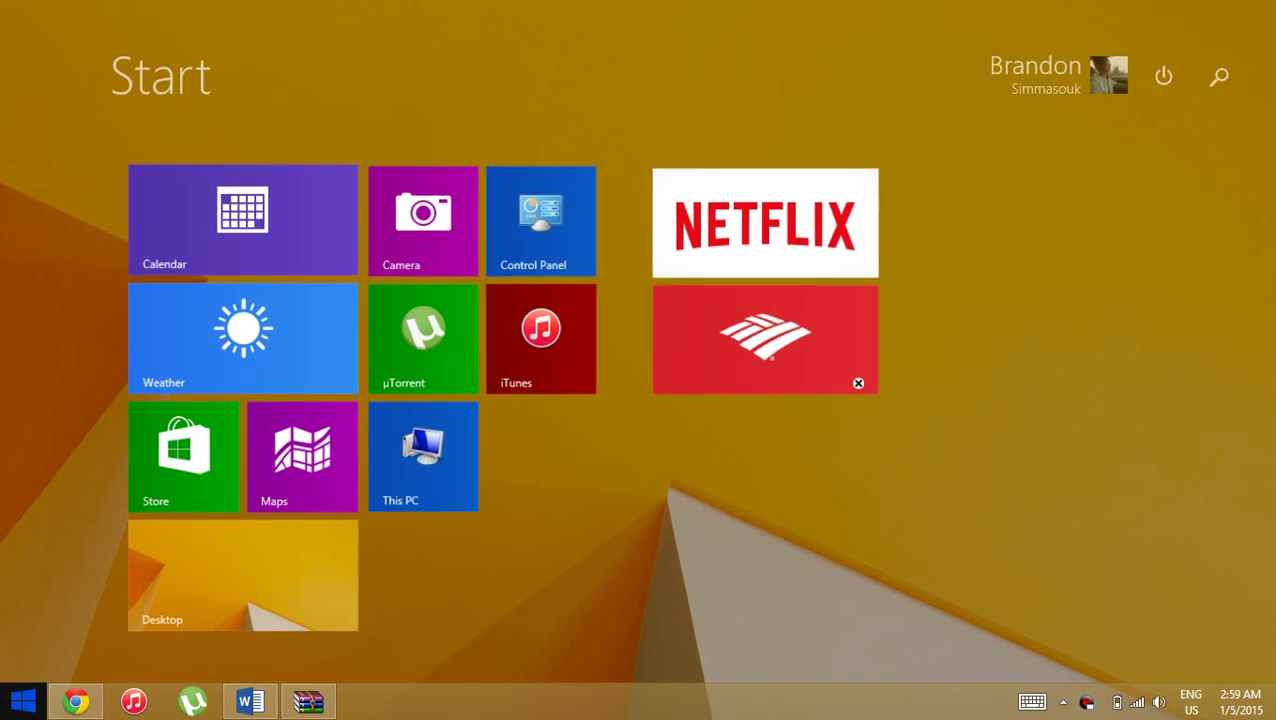
click(304, 575)
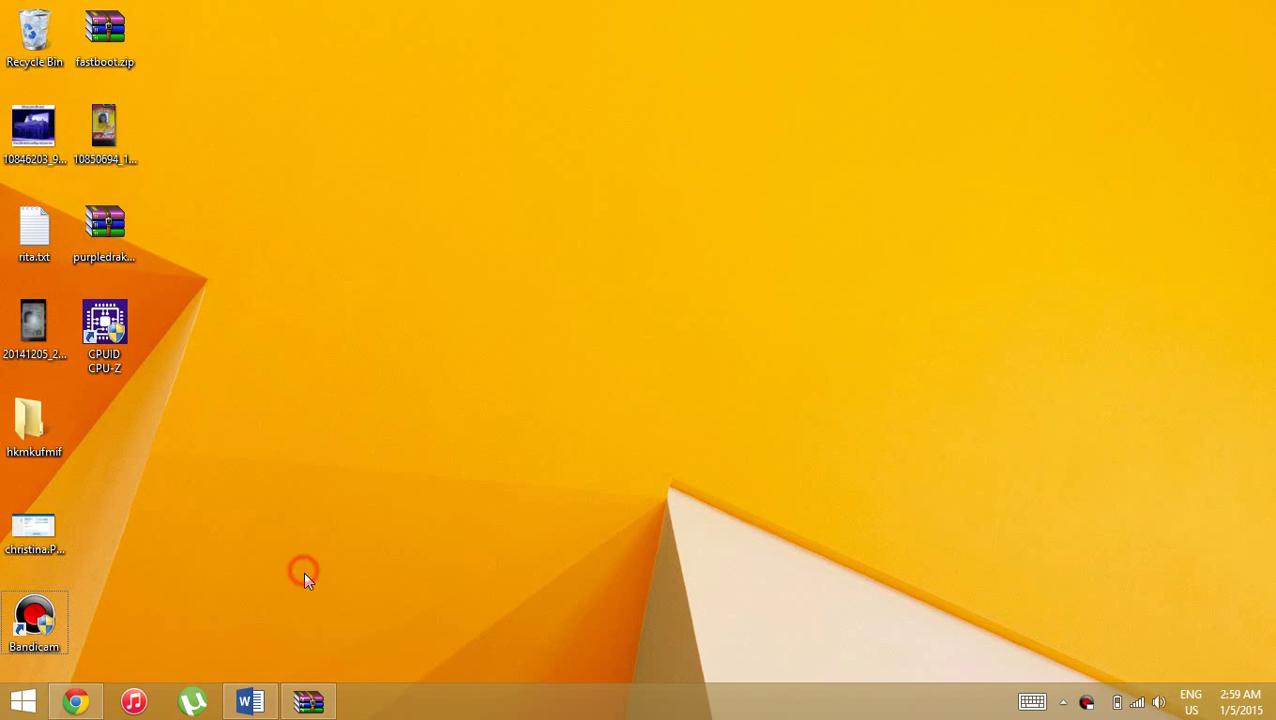
click(76, 701)
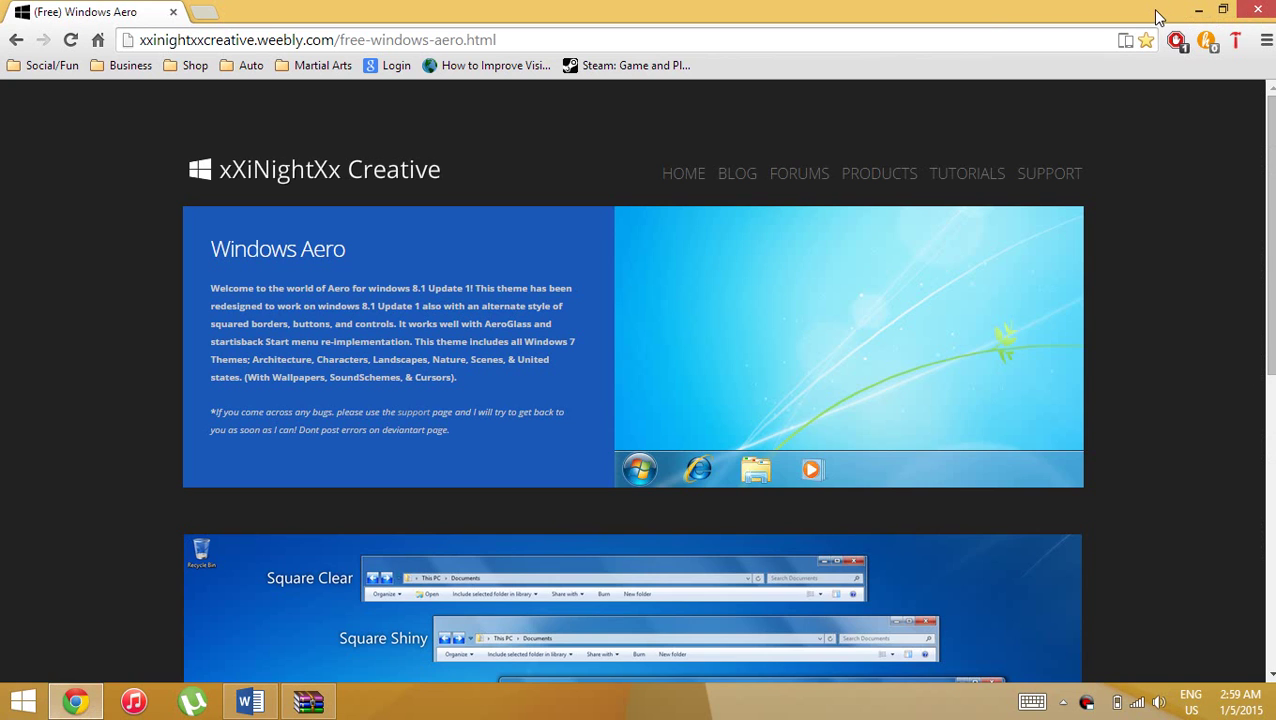
Minimize Chrome, pass through the Start screen and desktop, then restore the Windows Aero page
click(1208, 9)
key(super)
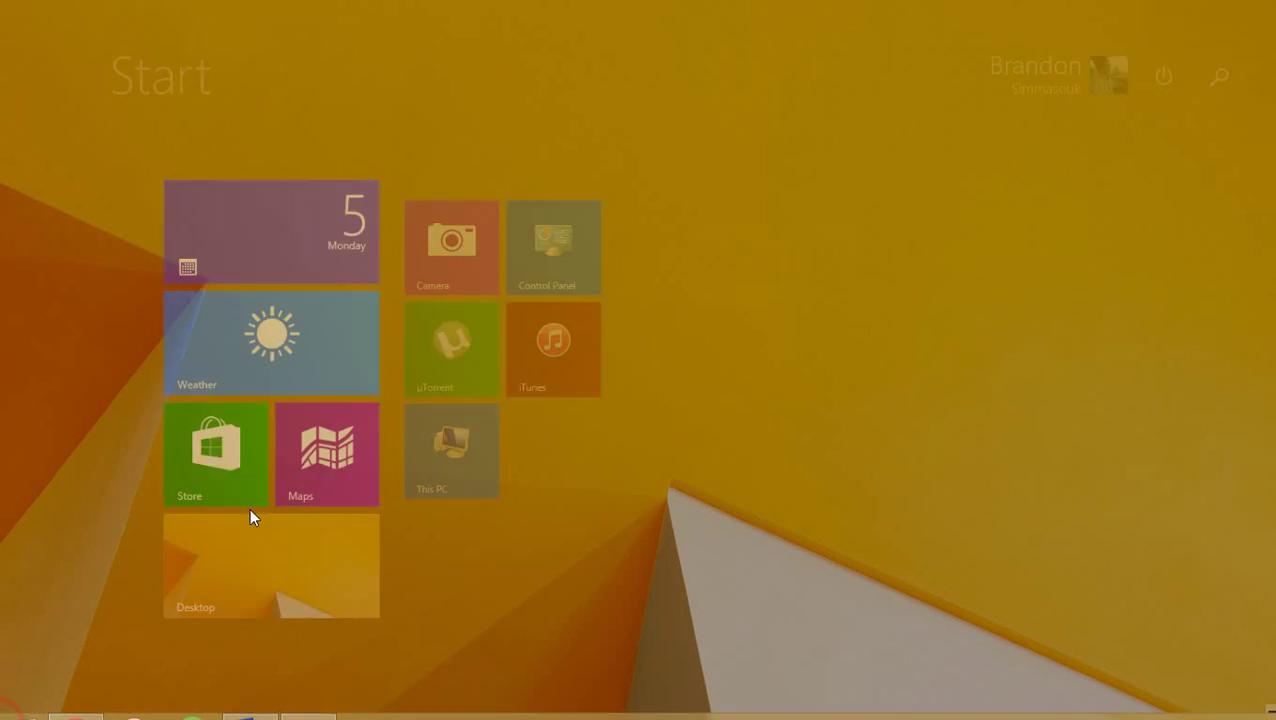
click(589, 313)
click(313, 225)
click(694, 323)
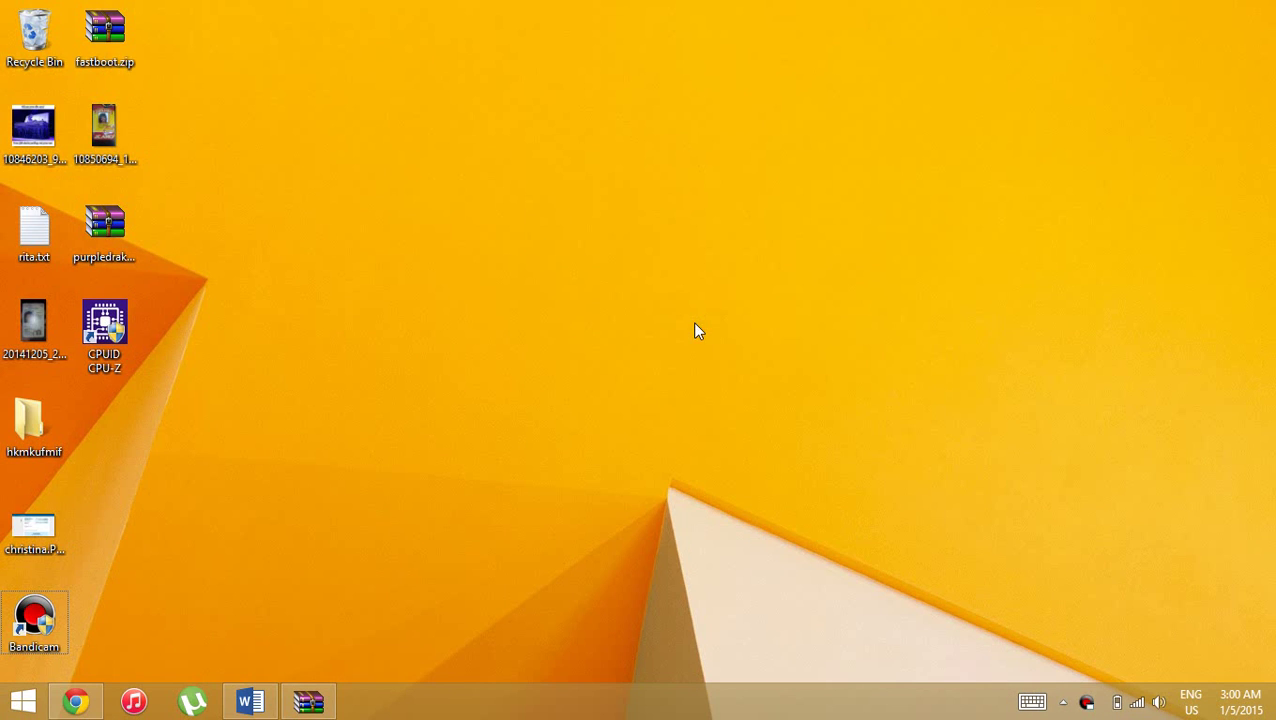
click(72, 702)
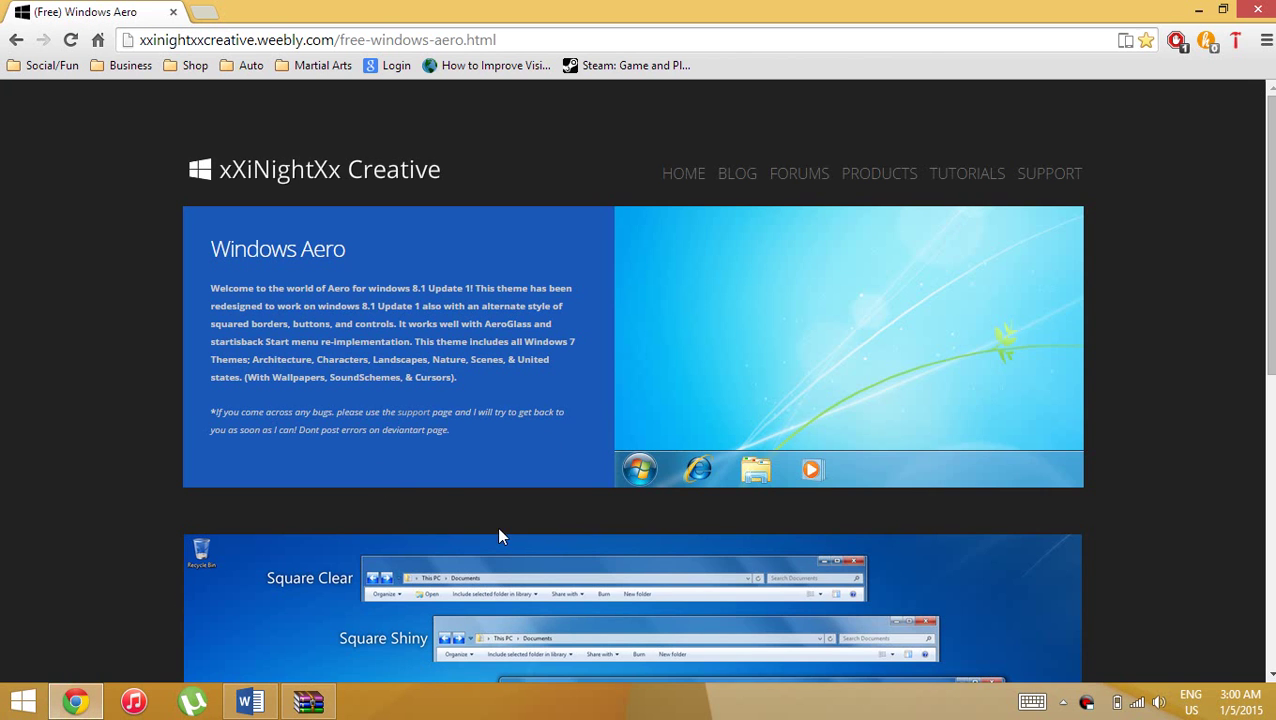
Follow the Download (8.1 Update 1) [ZIP] link to adf.ly, go back, and switch to WindowsAerov14.zip
click(490, 40)
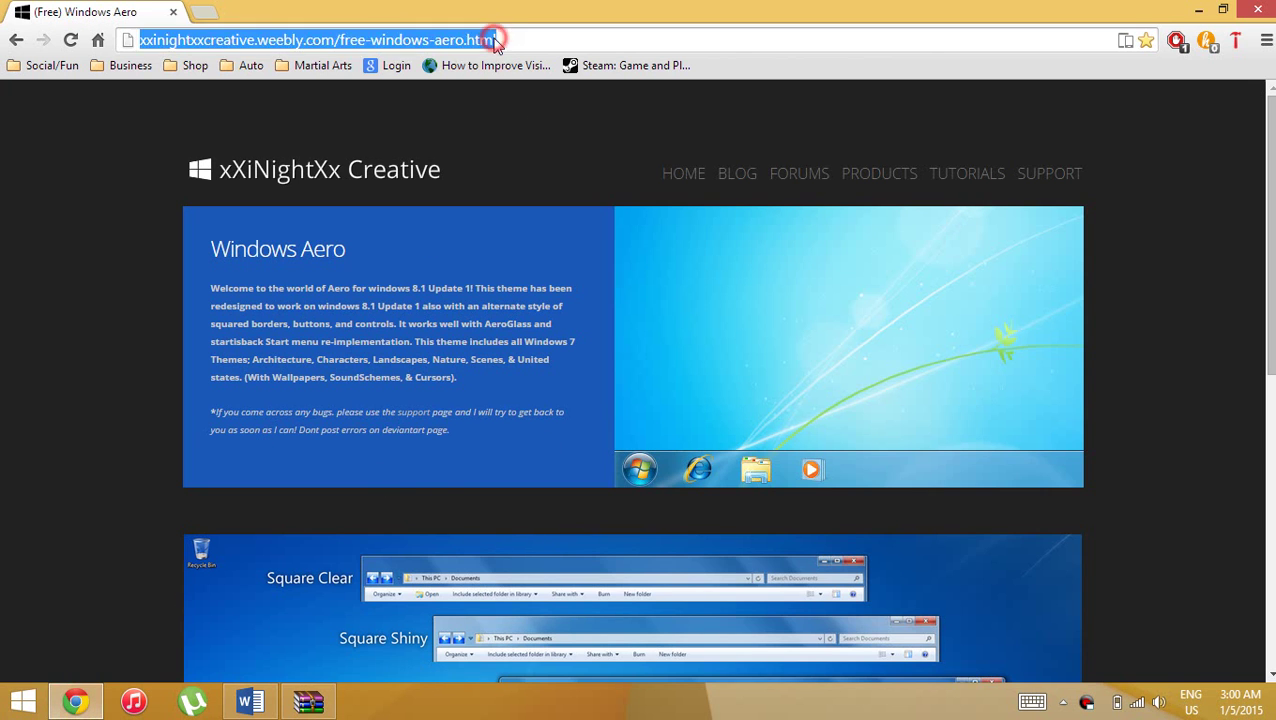
click(128, 213)
scroll(11, 450, down, 6)
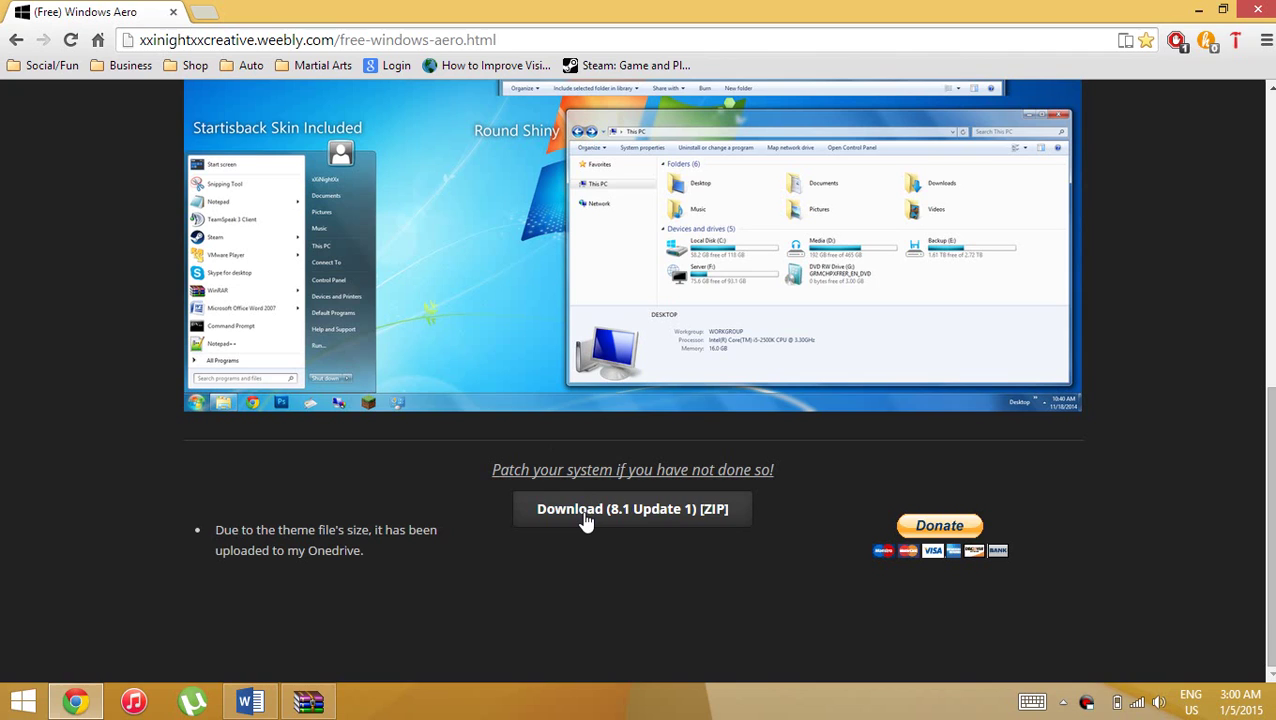
click(587, 522)
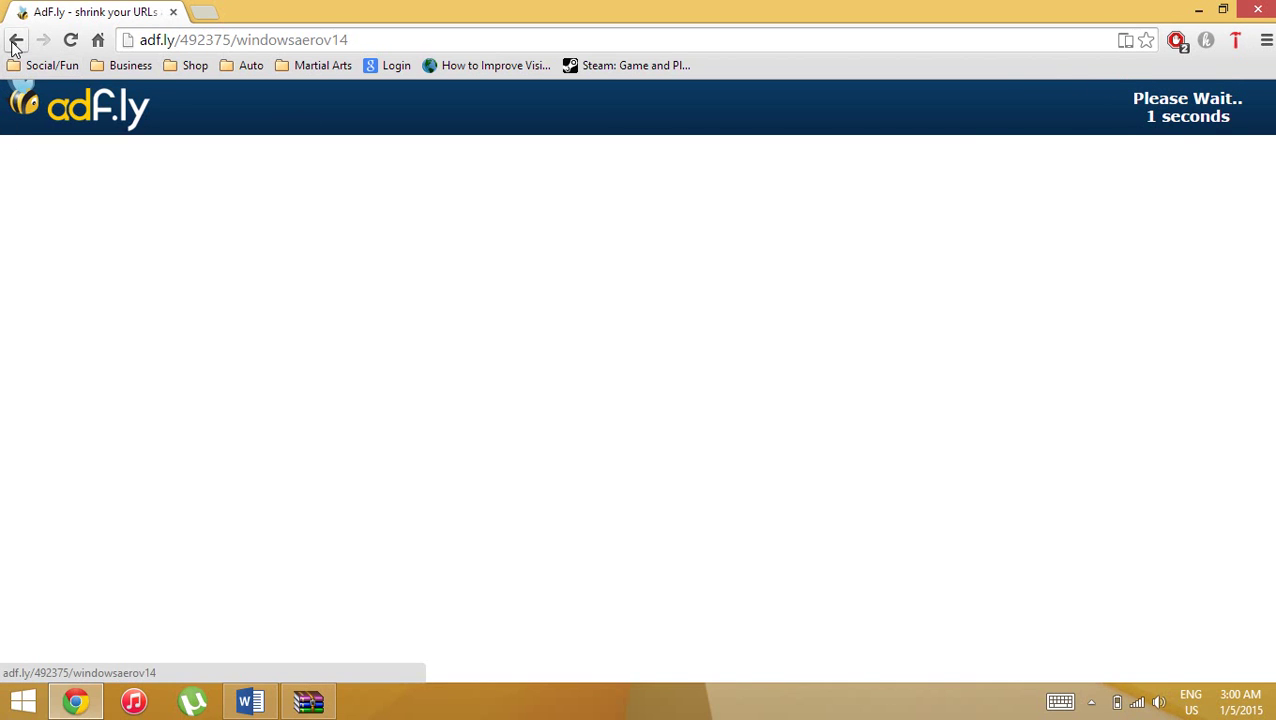
click(1203, 116)
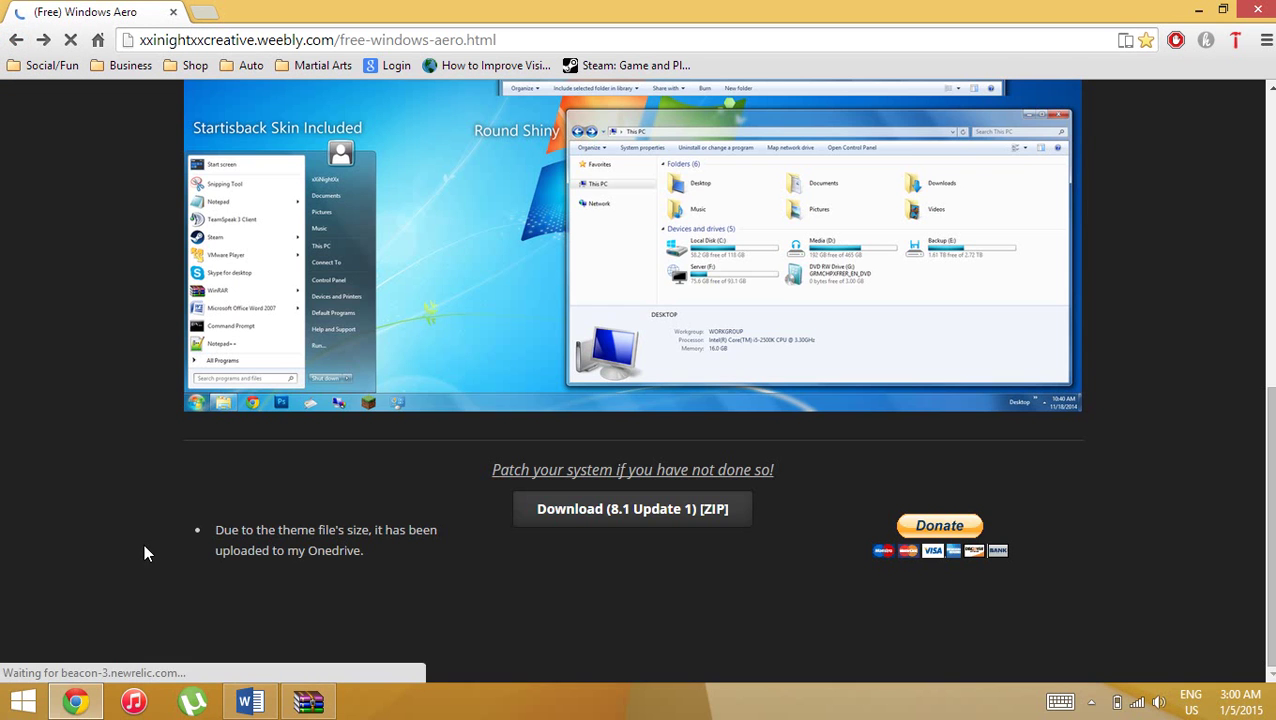
click(310, 704)
Highlight the Step 1 patching sentence in the WinRAR installation guide
click(410, 219)
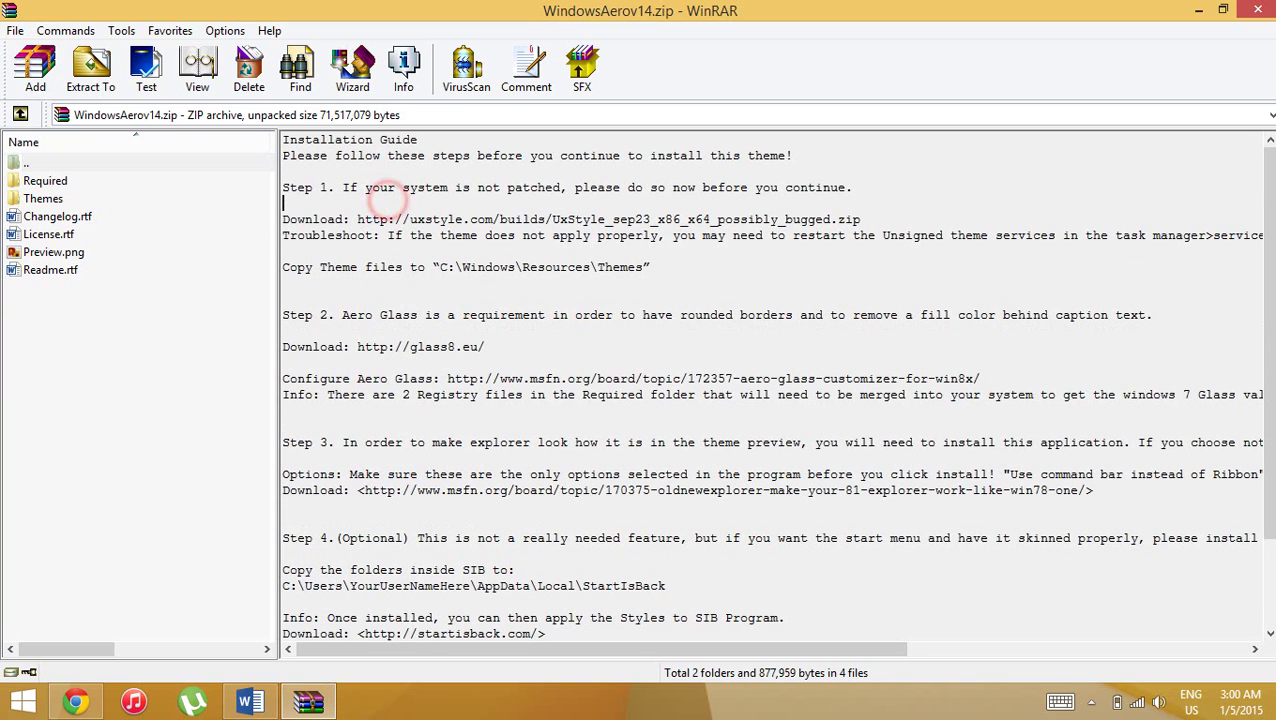
drag(343, 187, 284, 203)
drag(632, 187, 652, 187)
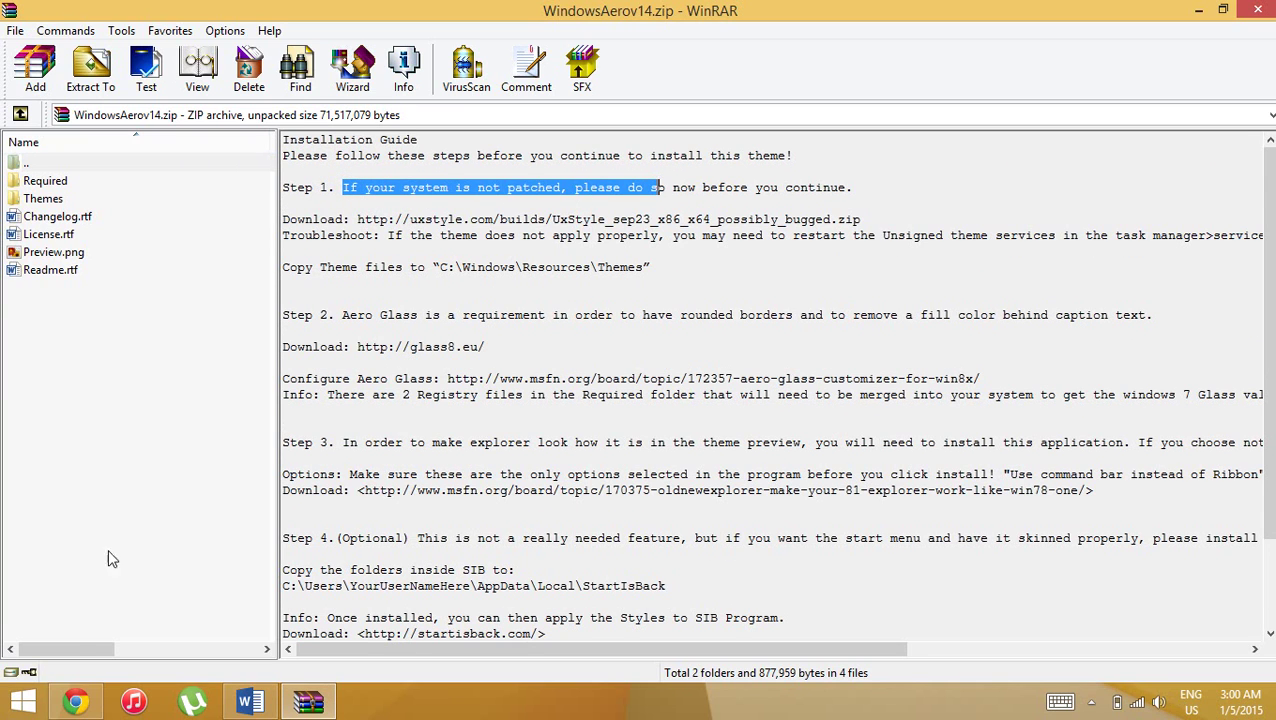
Return to the Windows Aero page in Chrome at its Download section
click(75, 702)
scroll(208, 478, up, 10)
scroll(299, 450, down, 10)
scroll(564, 435, up, 10)
scroll(276, 137, down, 9)
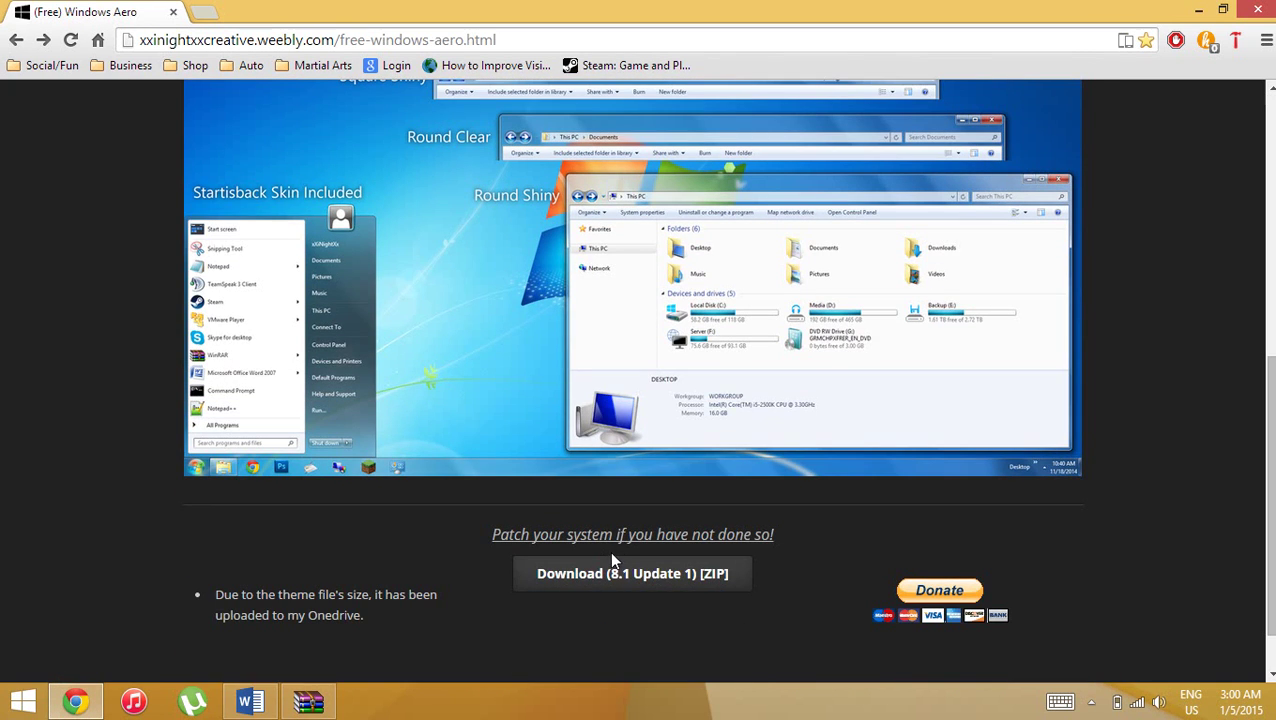
Open the 'Patch your system' page and its UxStyle website link in a new tab
click(612, 539)
scroll(540, 445, down, 4)
scroll(540, 458, up, 2)
scroll(590, 480, down, 2)
scroll(607, 348, up, 1)
scroll(615, 343, down, 1)
click(617, 336)
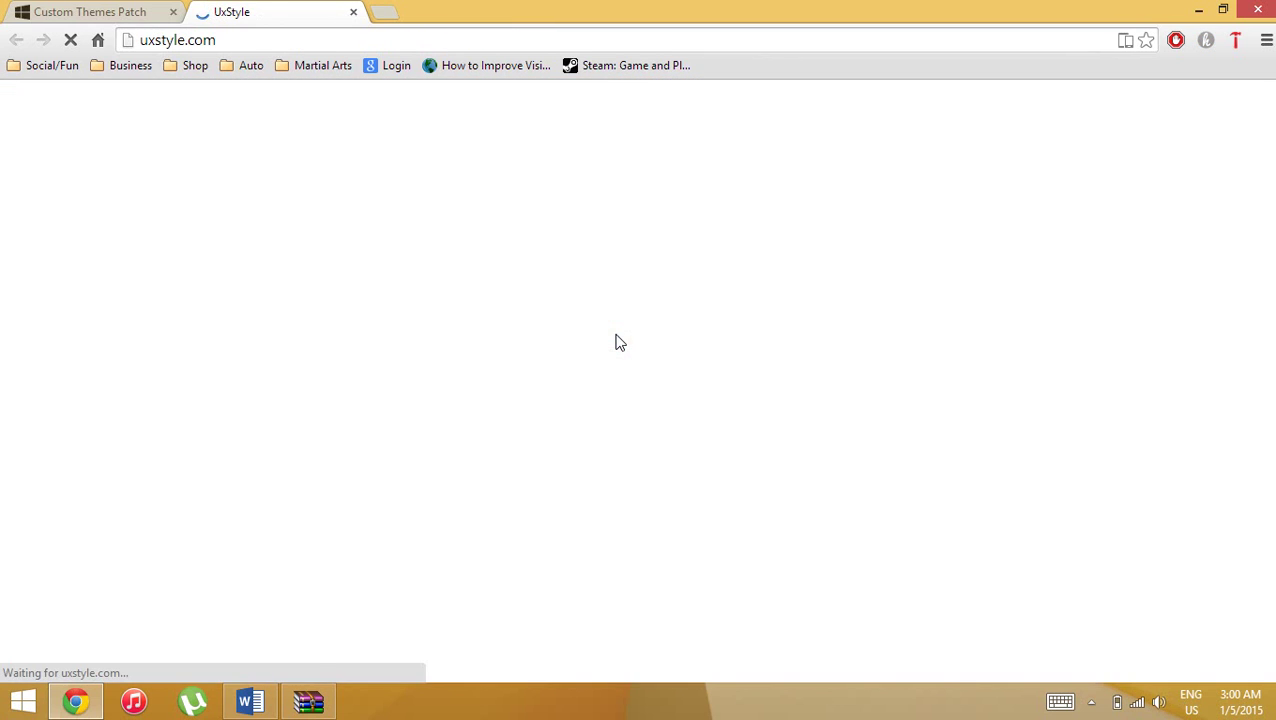
Download UxStyle_sep23_x86_x64_possibly_bugged.zip for Windows 8 and later and open it
scroll(576, 377, down, 3)
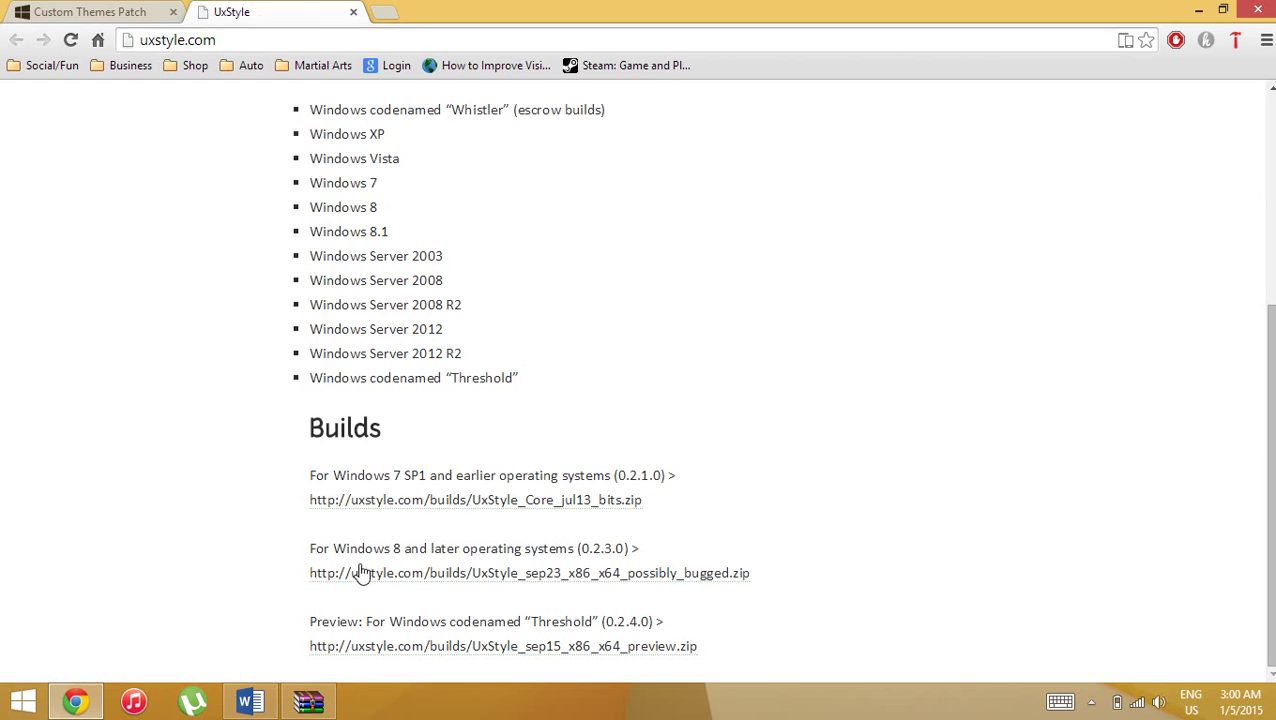
drag(330, 548, 612, 548)
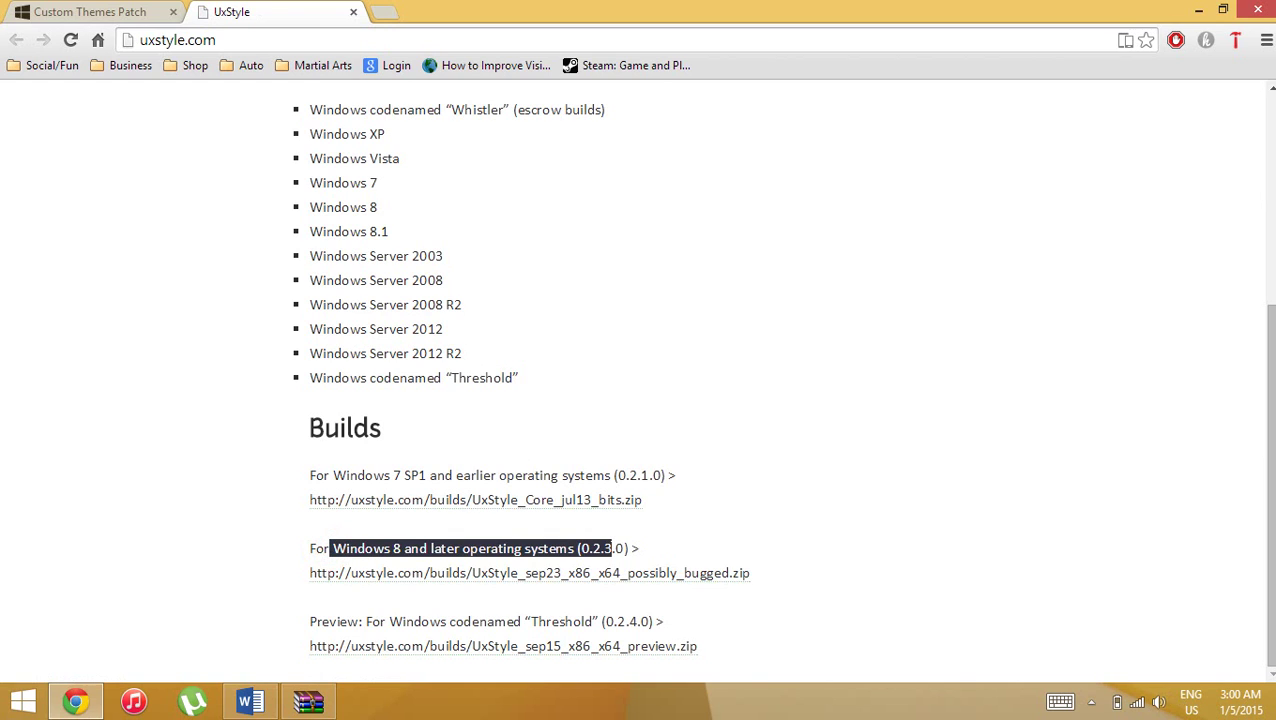
click(393, 573)
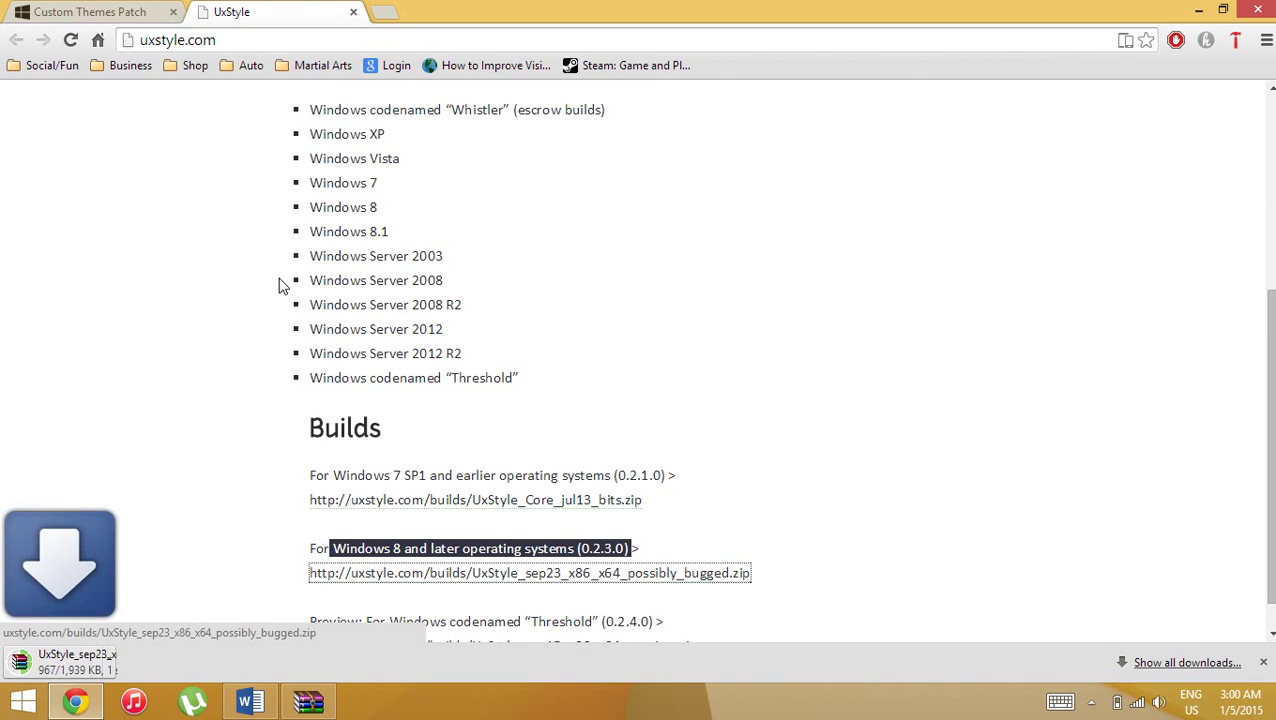
click(137, 664)
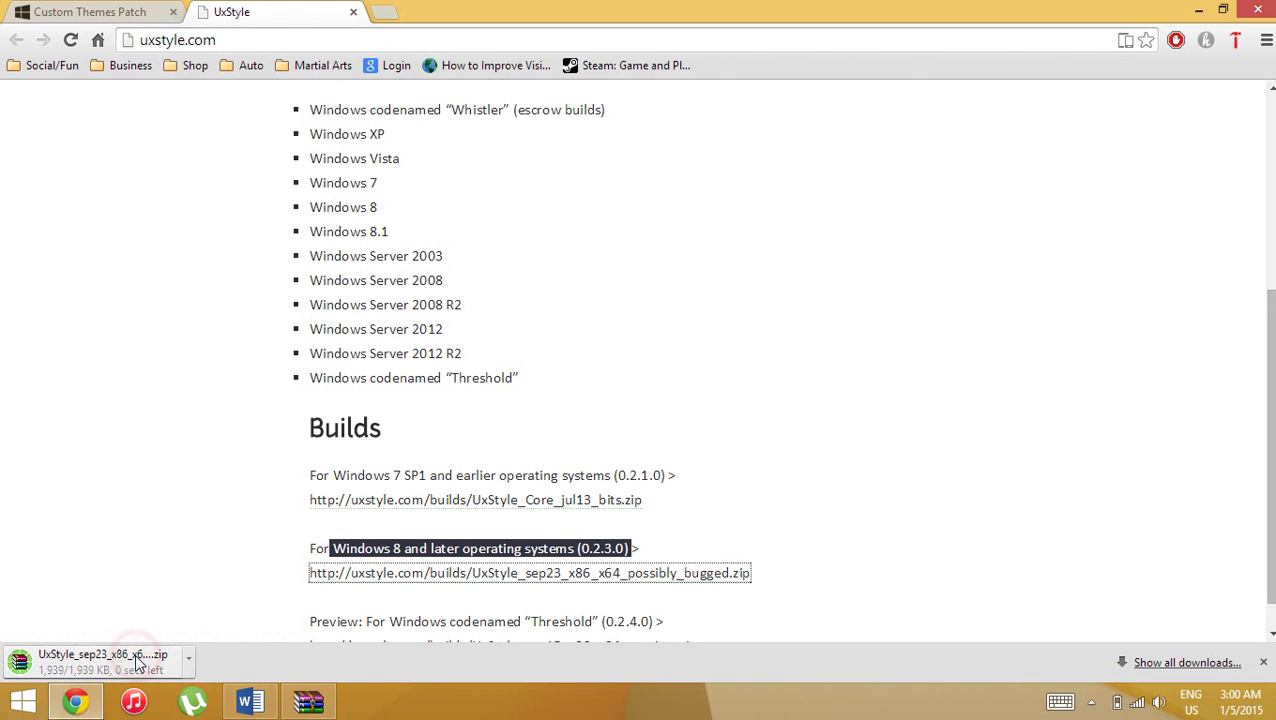
Launch UxStyle_sep23_x86_x64.exe, then cancel the UxStyle 0.2.3.0 setup
click(220, 181)
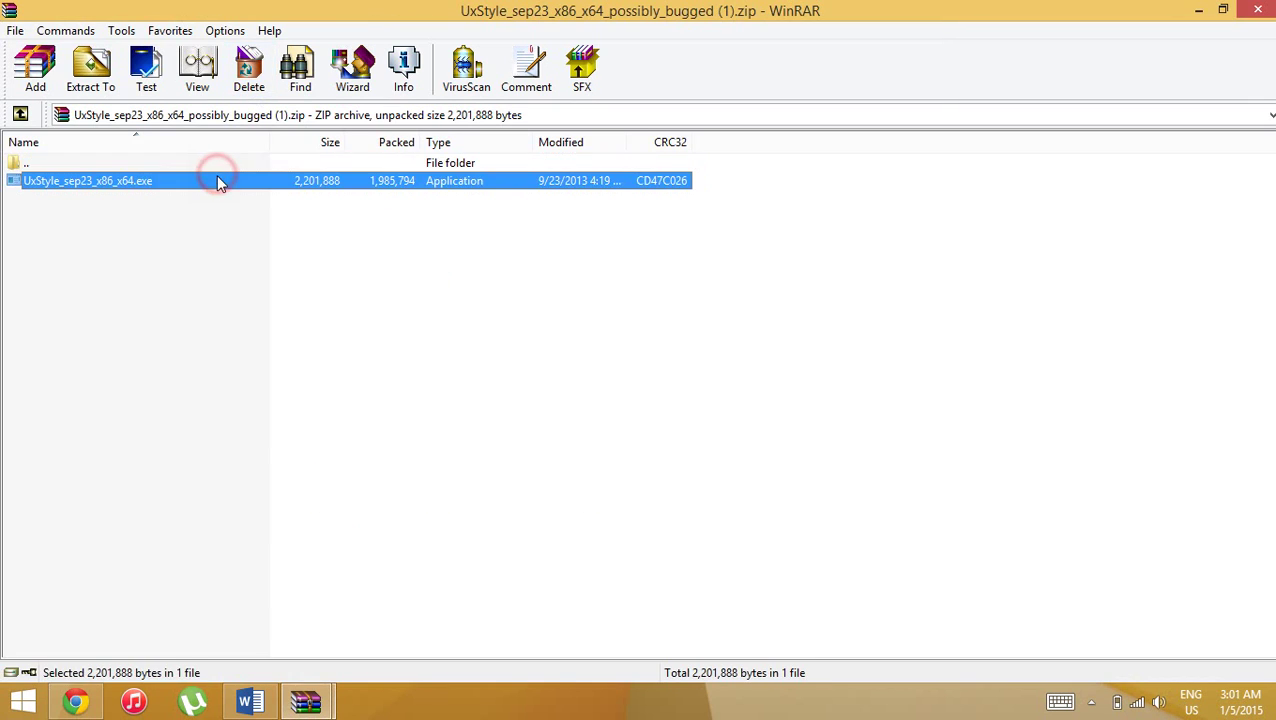
double_click(218, 181)
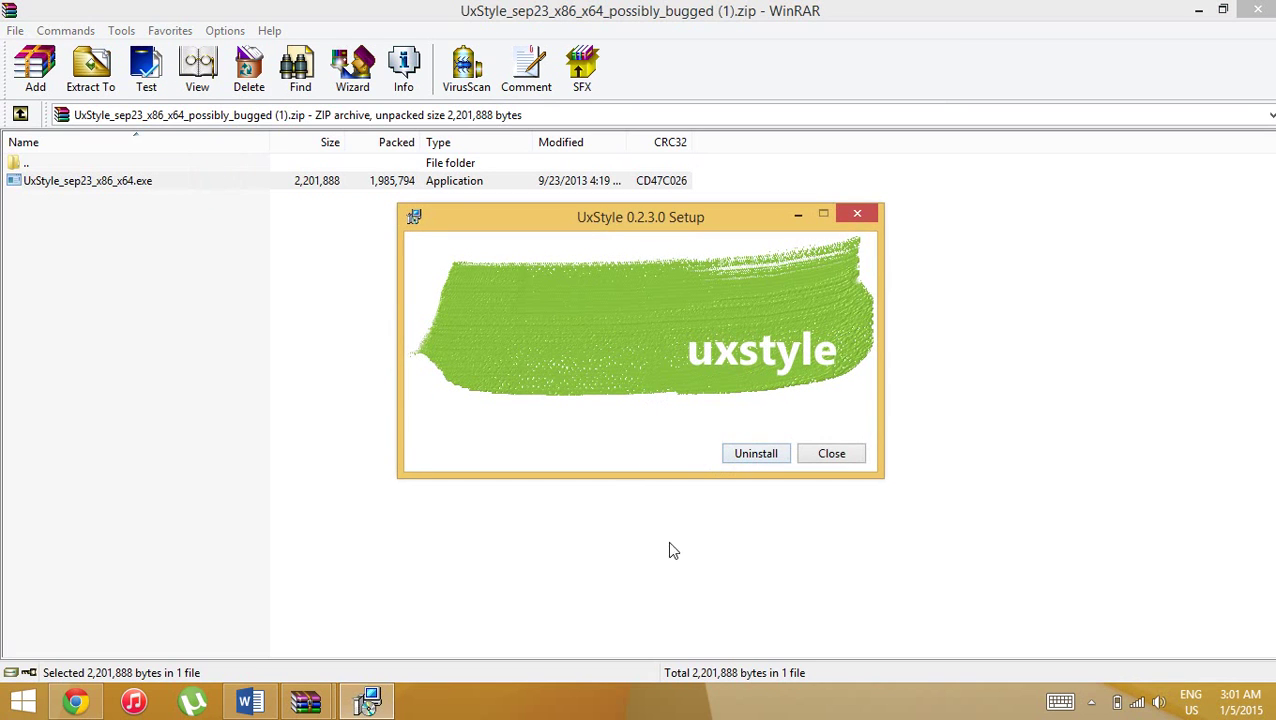
click(829, 455)
click(632, 415)
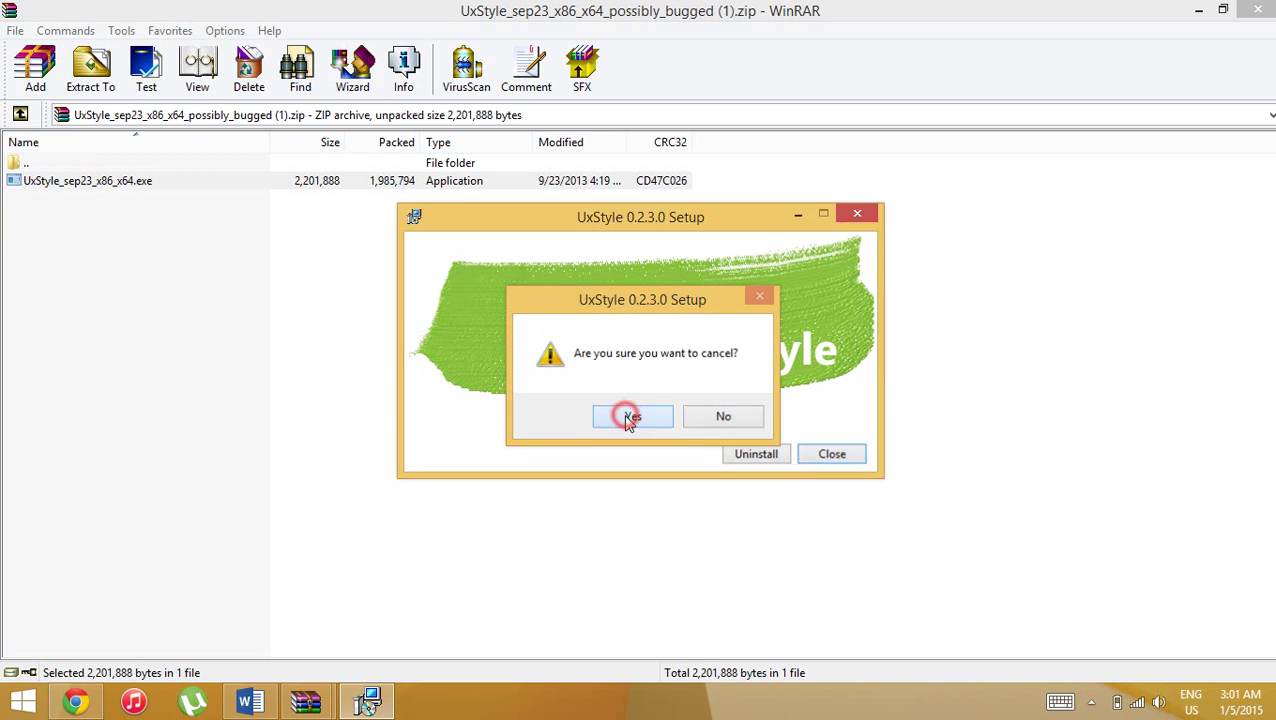
Close the UxStyle tab in Chrome and return to the WindowsAerov14.zip guide in WinRAR
key(alt+Tab)
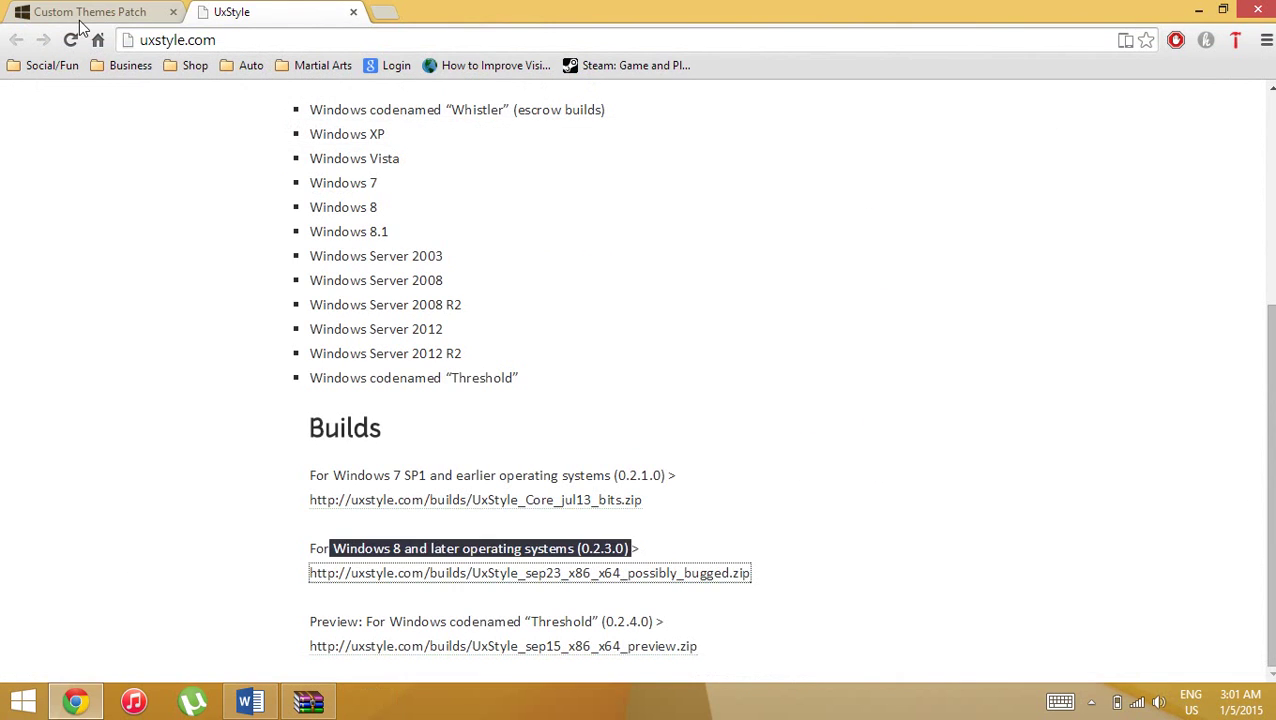
click(103, 142)
click(353, 11)
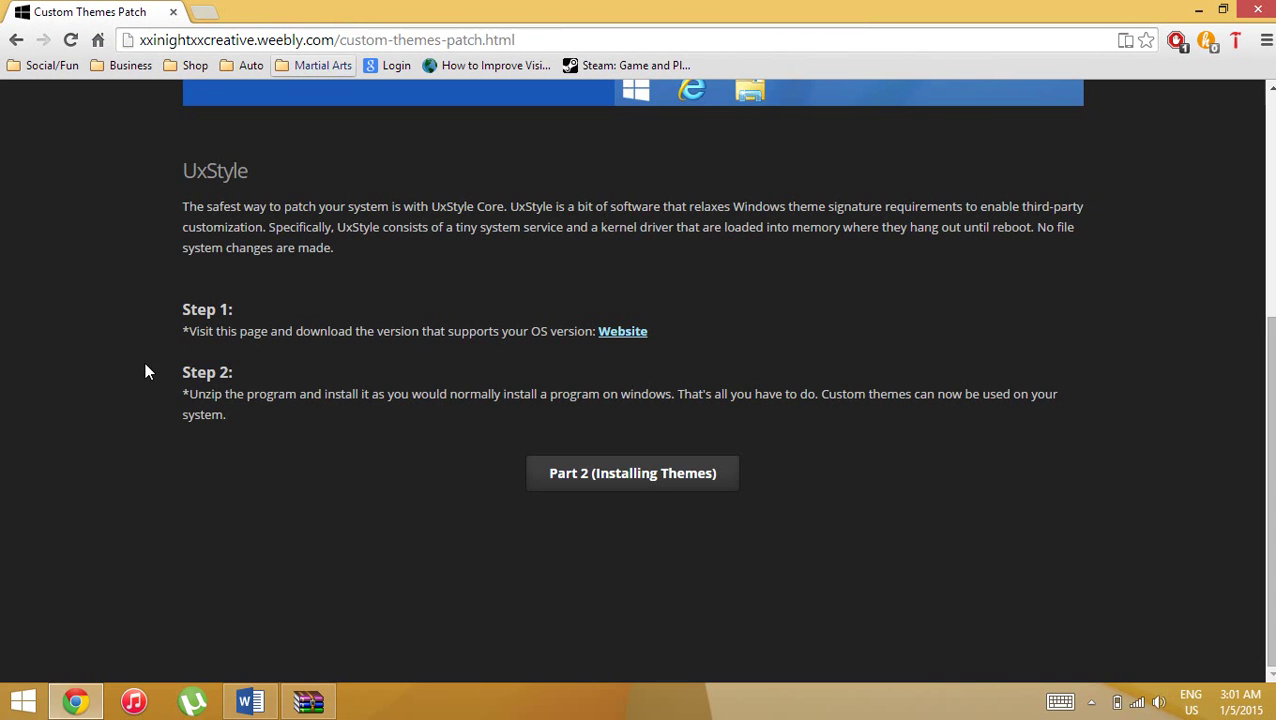
click(308, 701)
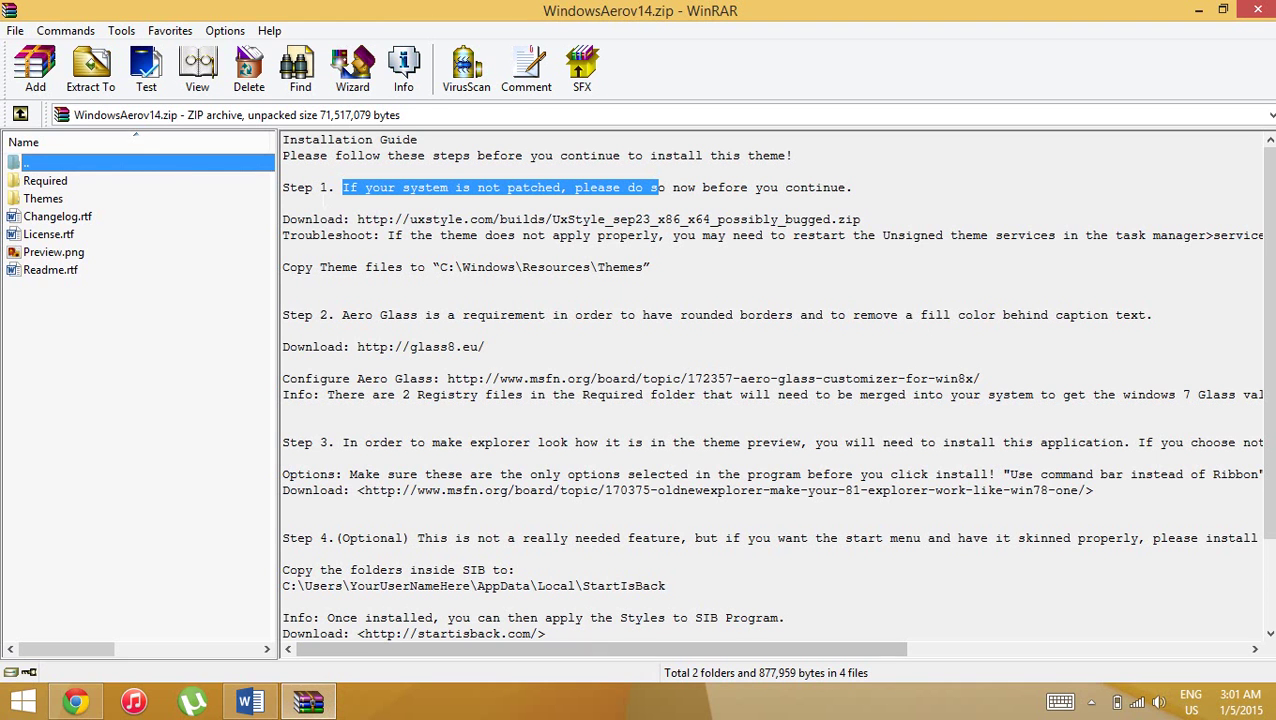
Open the Required folder and merge AeroGlass_Settings.reg into the registry
click(52, 186)
double_click(50, 183)
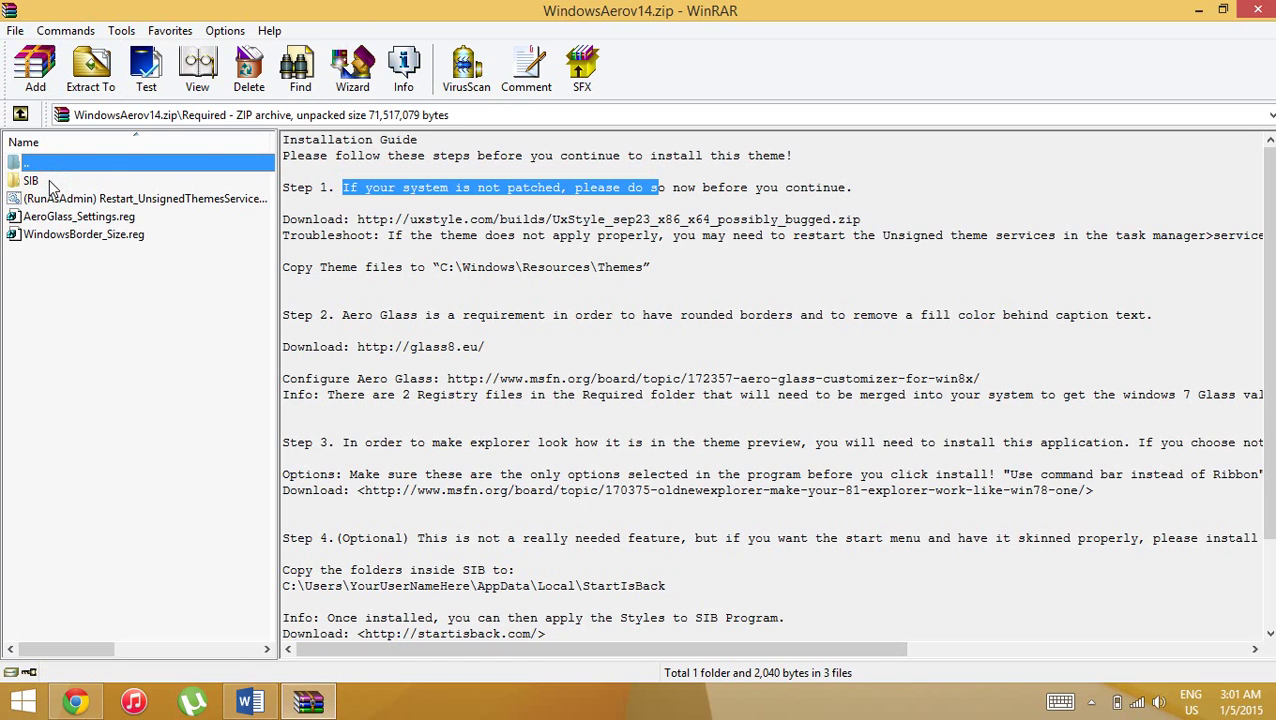
double_click(36, 218)
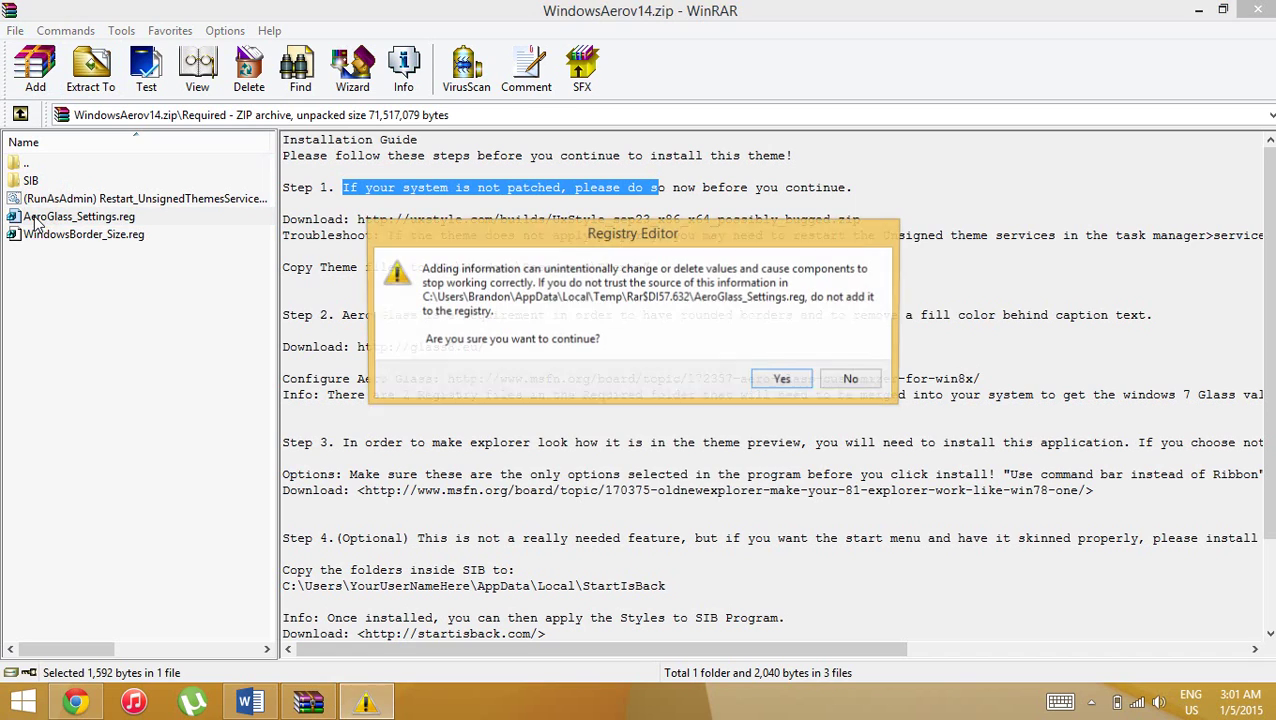
drag(755, 236, 919, 195)
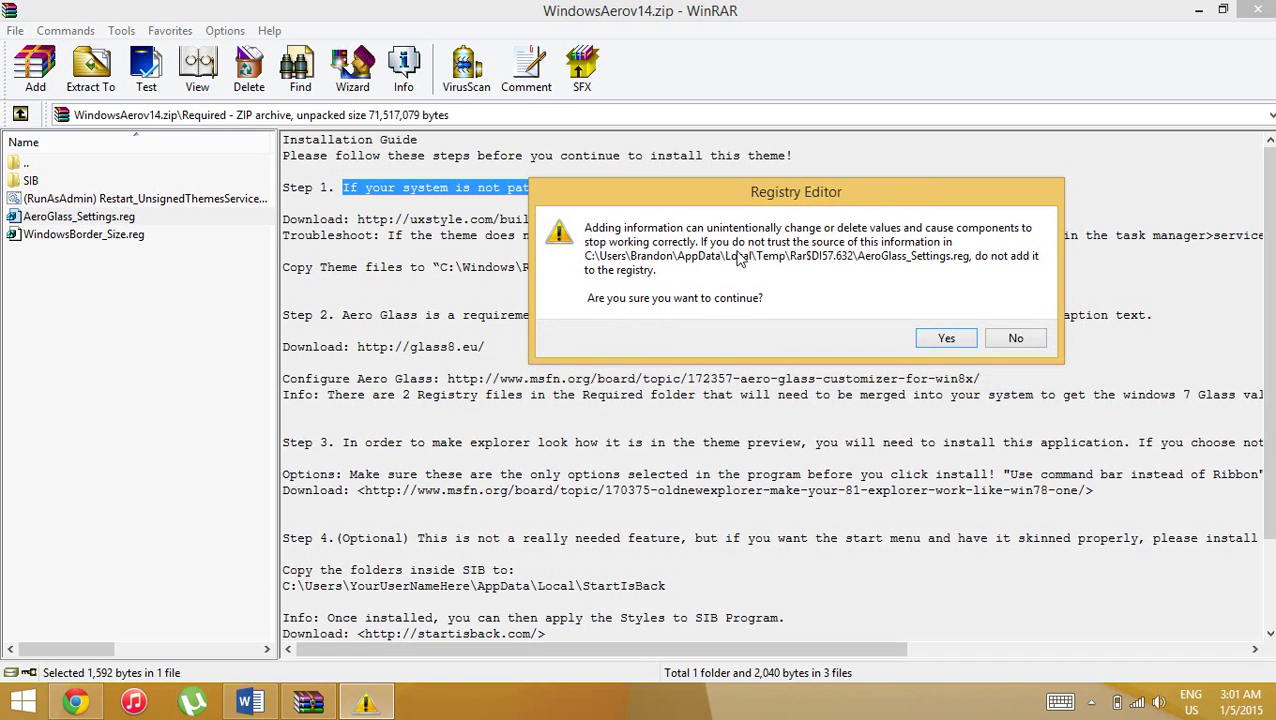
click(950, 338)
click(866, 360)
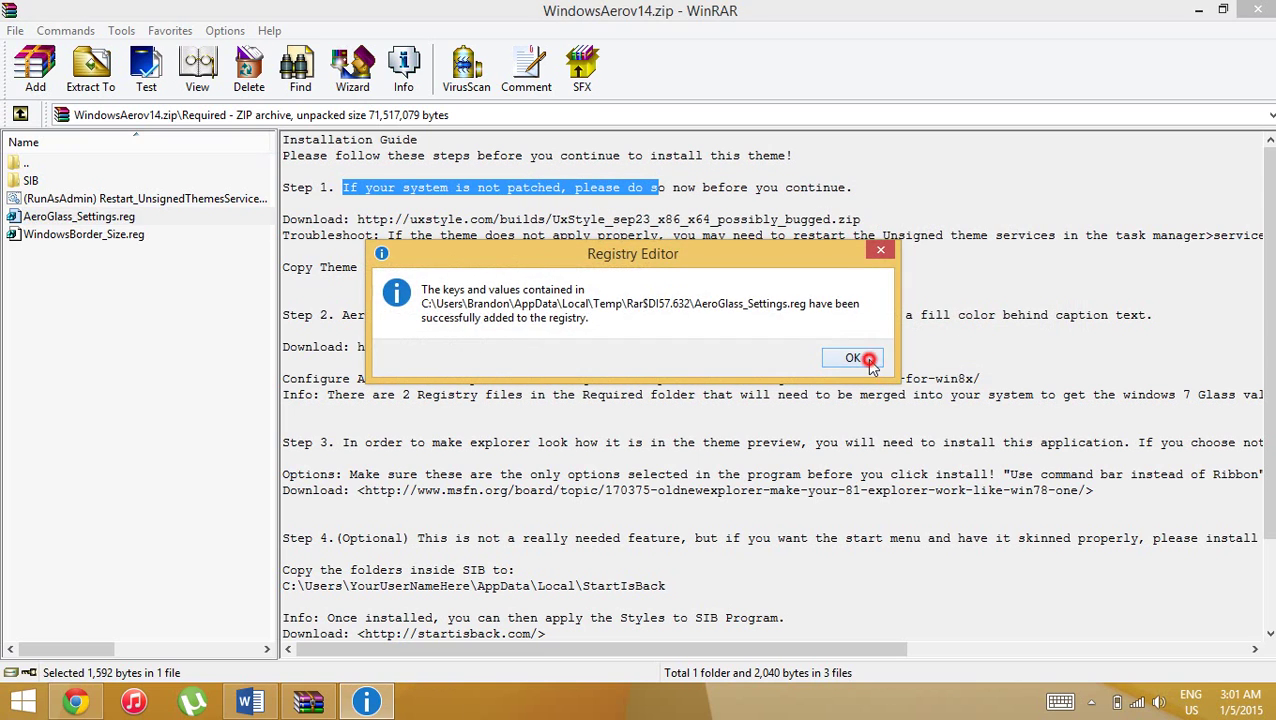
Merge WindowsBorder_Size.reg into the registry, then go up to the archive root
double_click(194, 235)
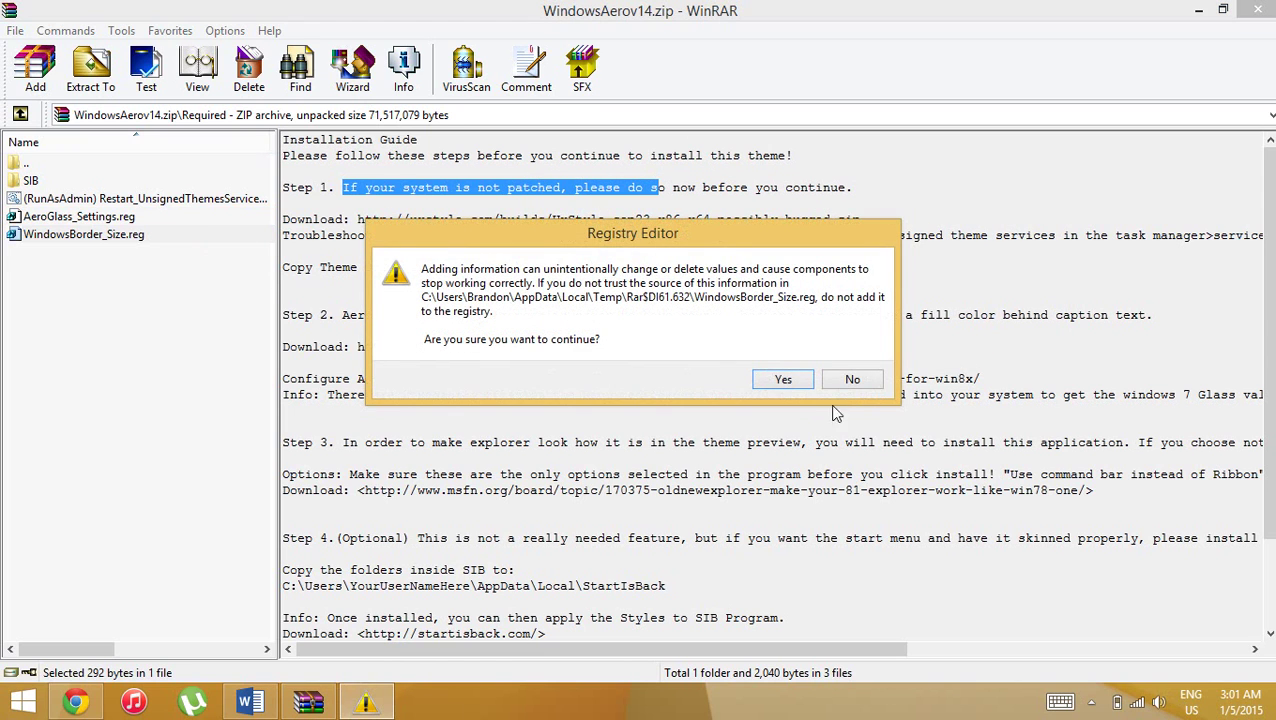
click(785, 380)
click(862, 357)
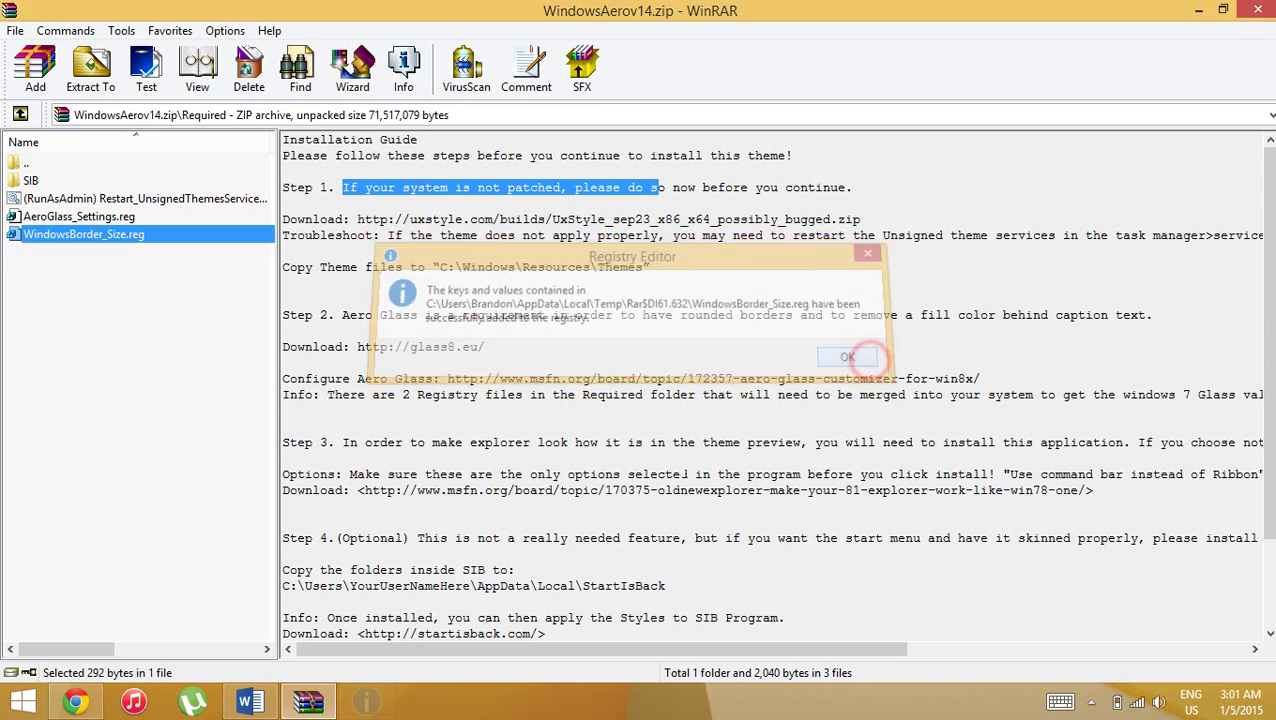
click(85, 215)
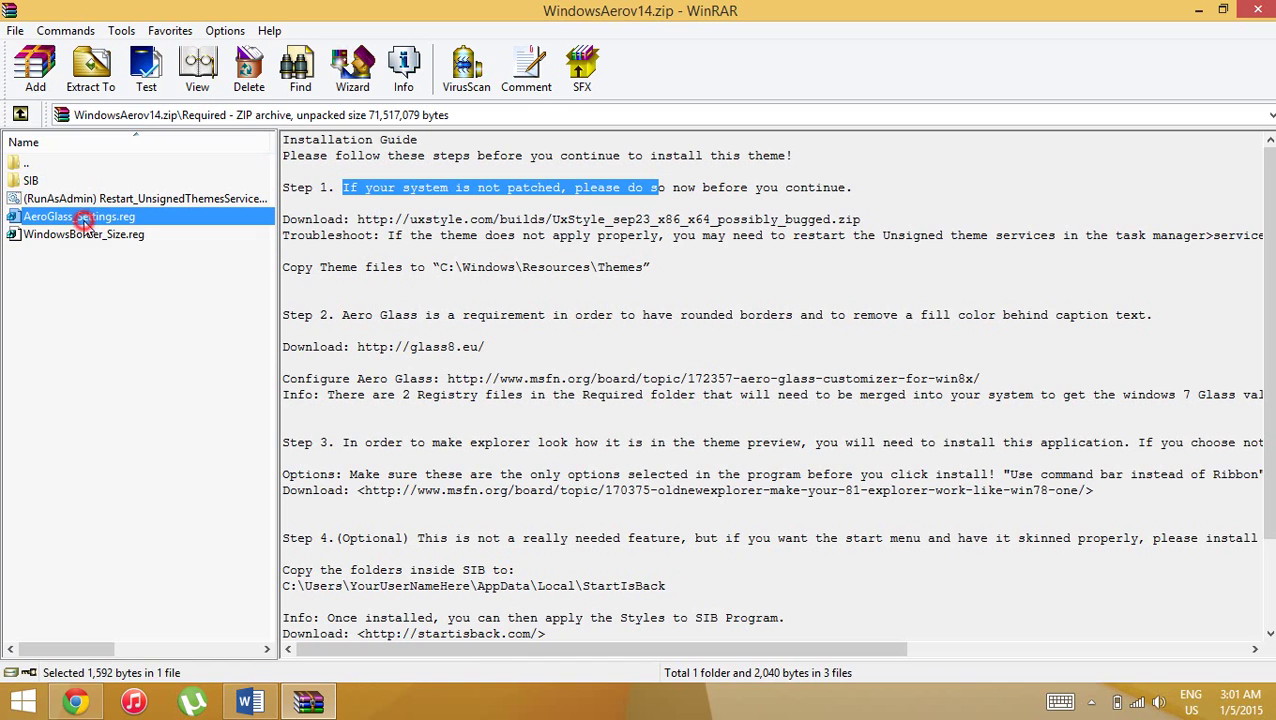
click(88, 236)
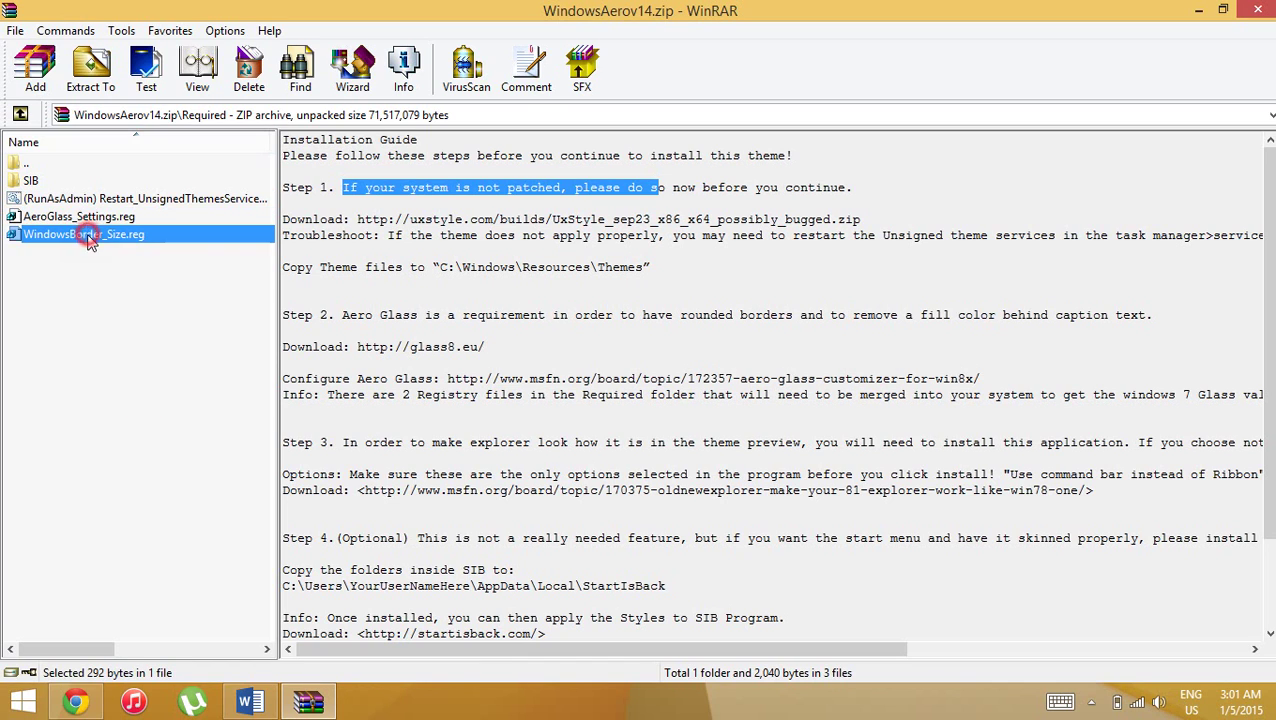
click(20, 114)
Open the Themes folder inside the WindowsAerov14.zip archive
click(42, 199)
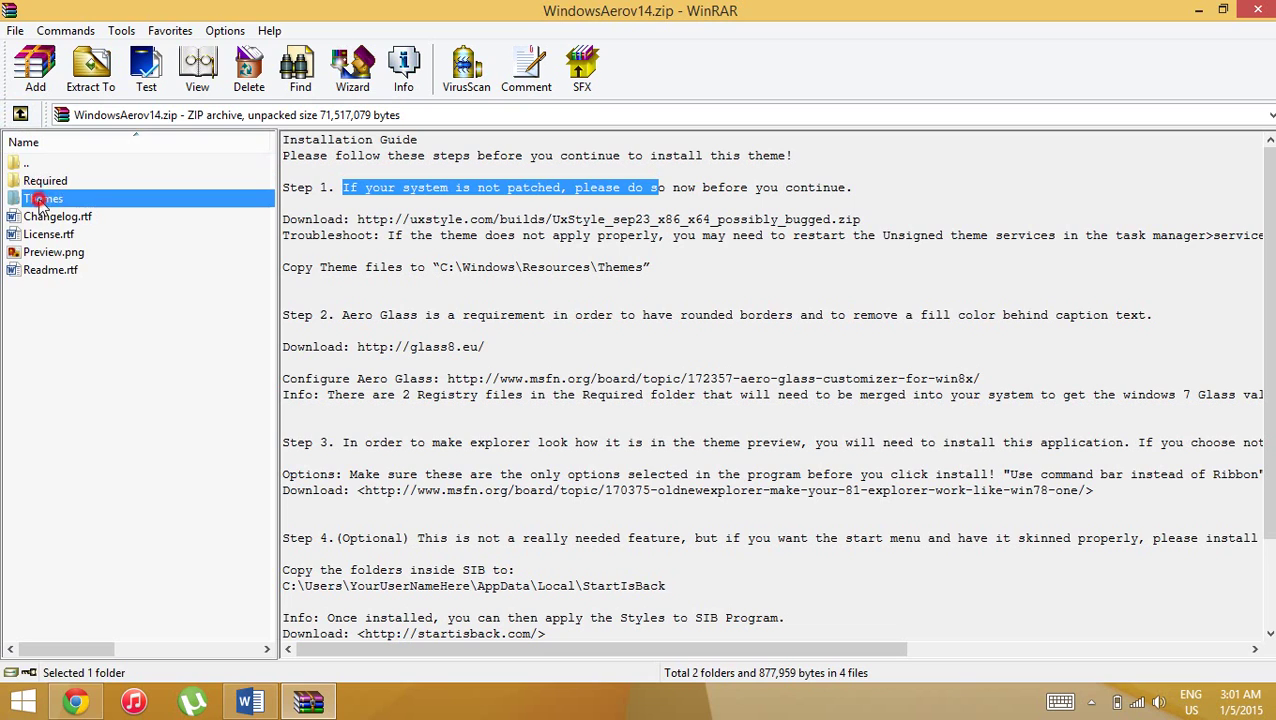
double_click(58, 199)
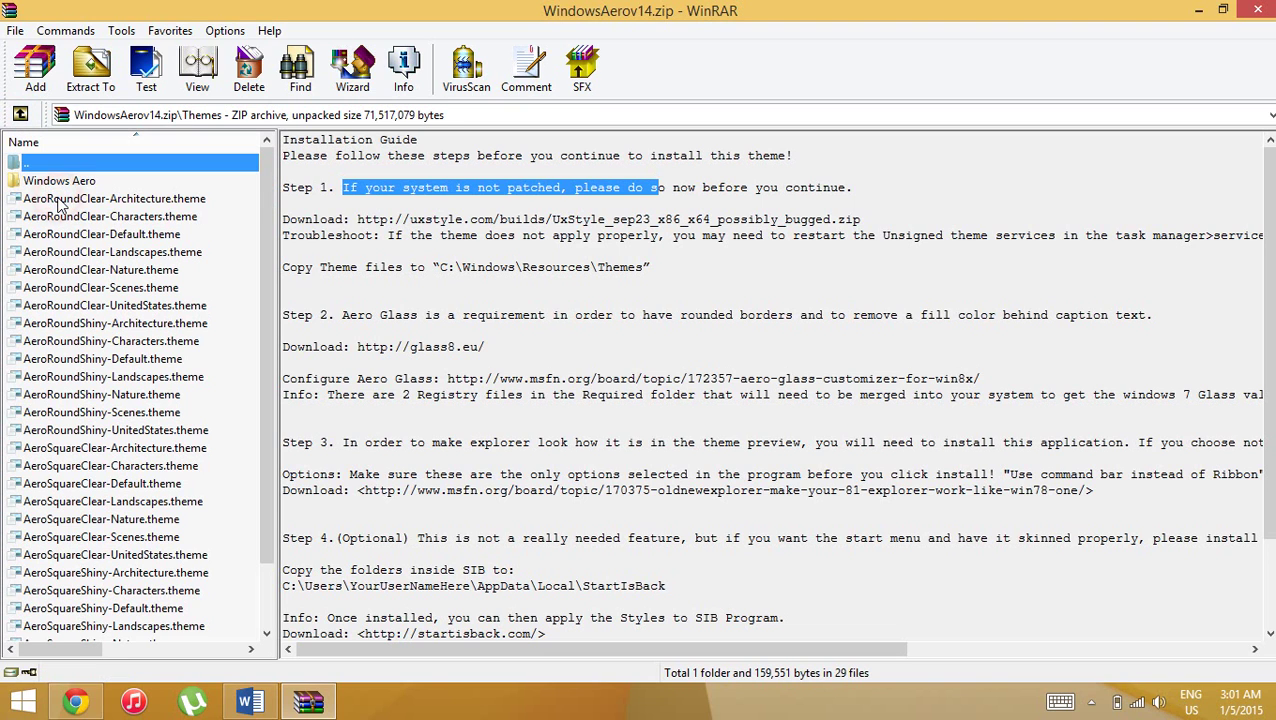
scroll(263, 205, down, 2)
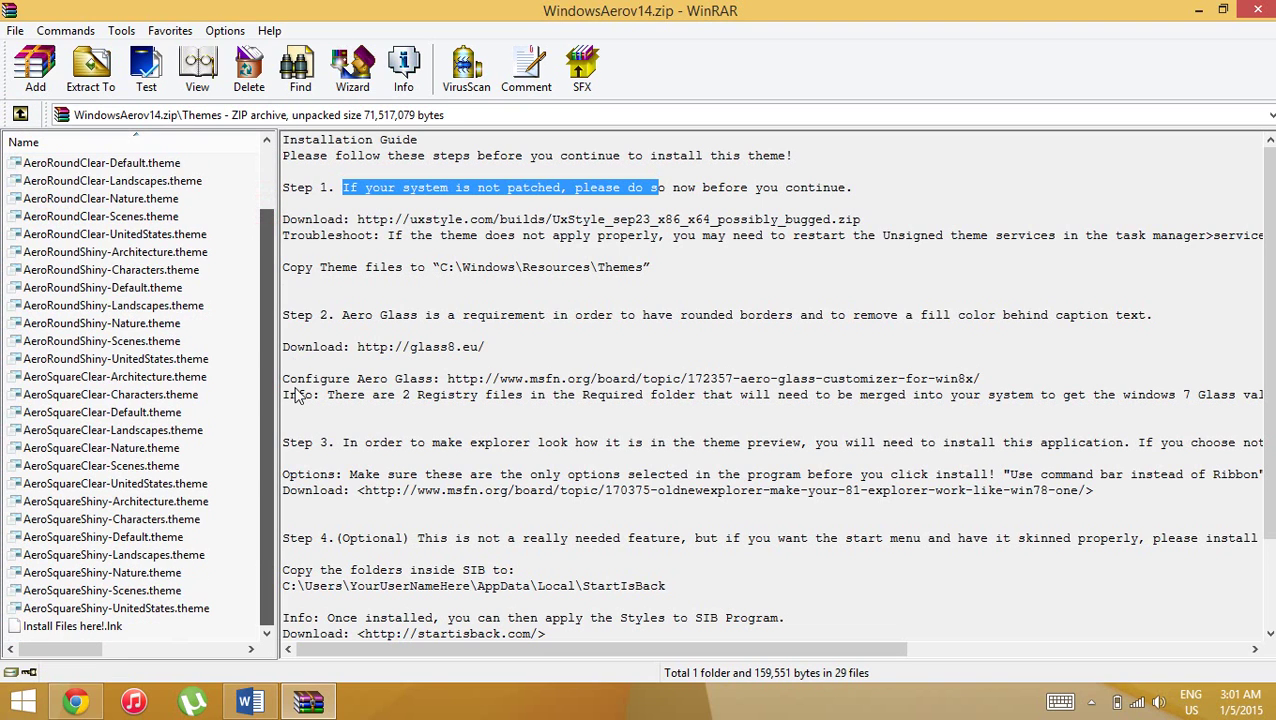
drag(258, 341, 245, 391)
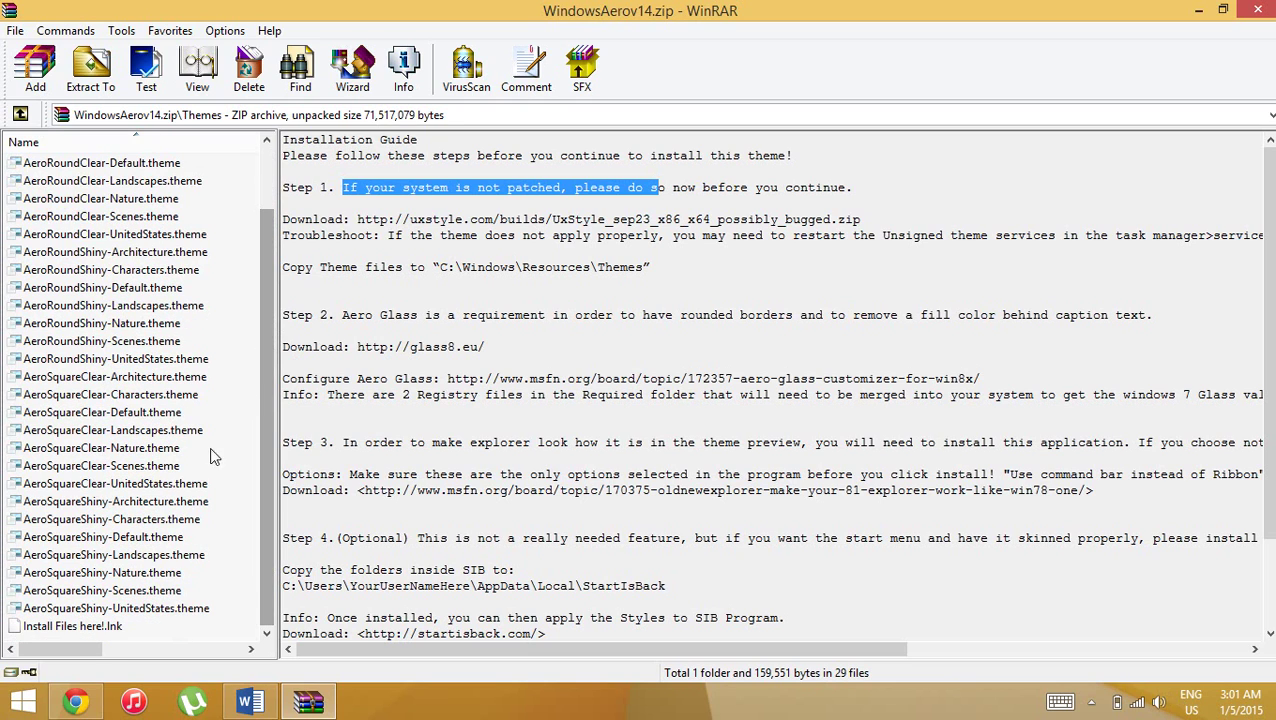
Run the Install Files here! shortcut to open C:\Windows\Resources\Themes in File Explorer
click(104, 628)
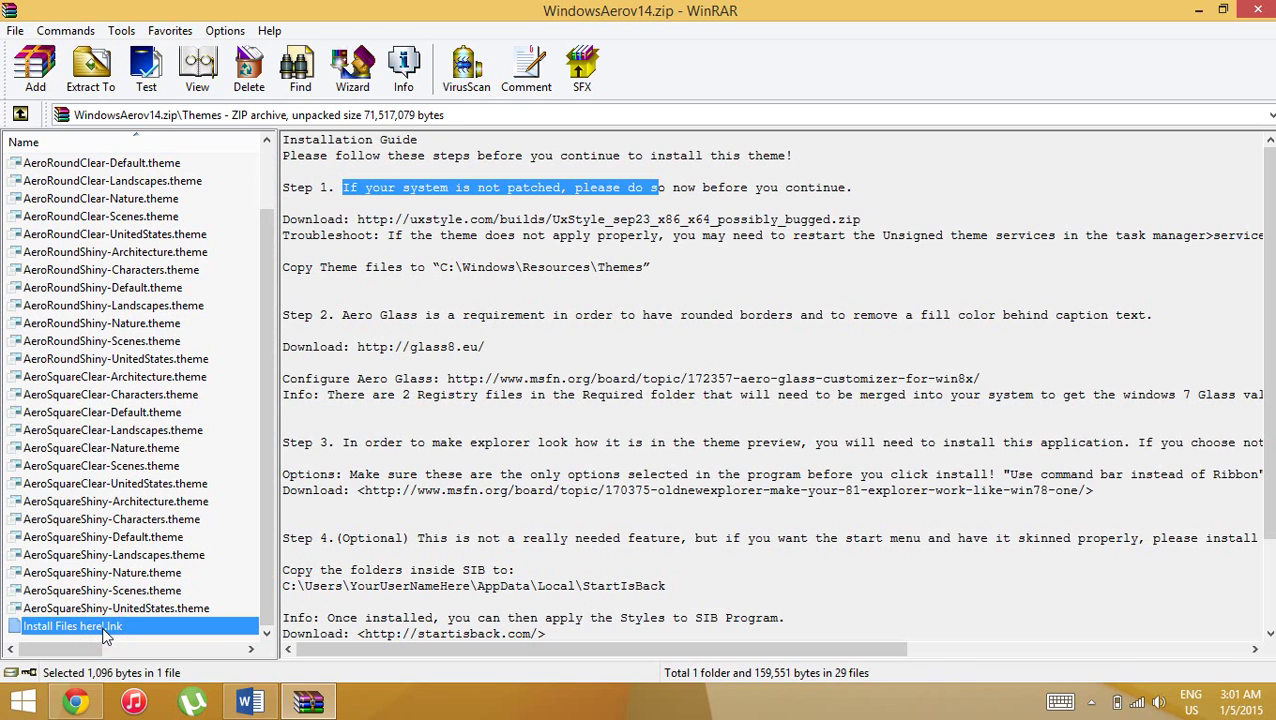
double_click(104, 630)
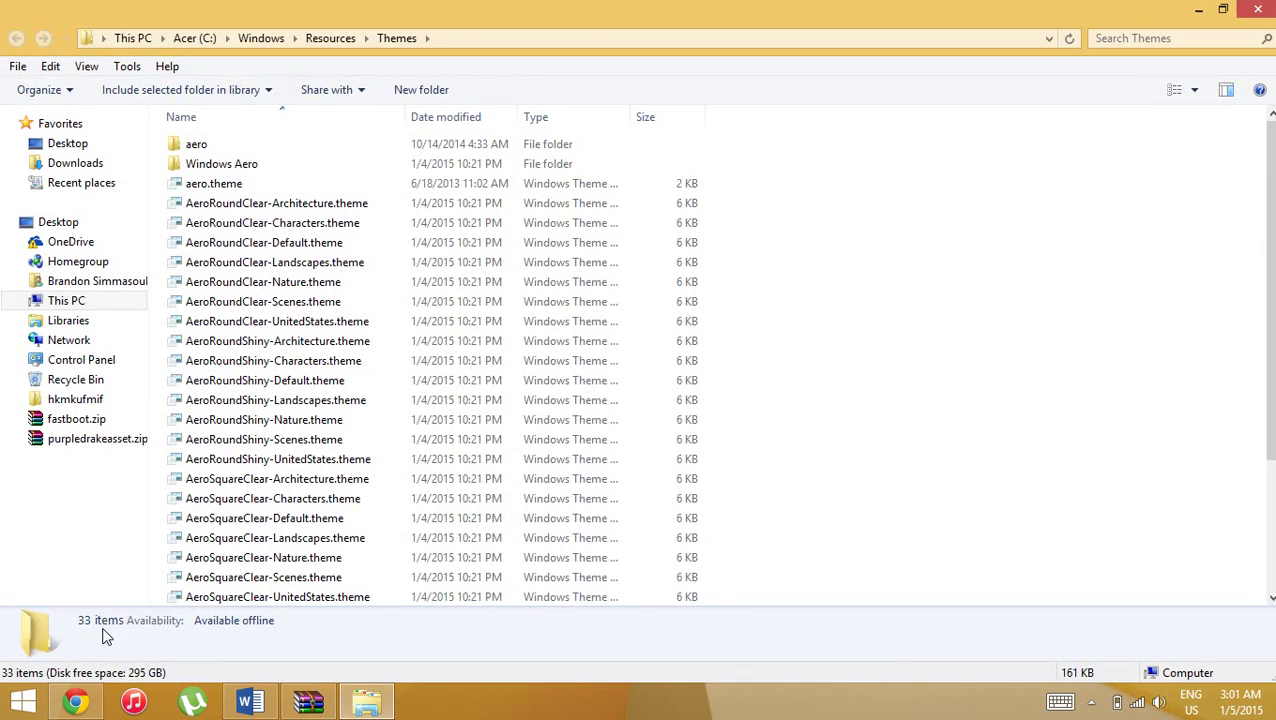
scroll(776, 348, down, 3)
scroll(771, 353, up, 3)
click(690, 325)
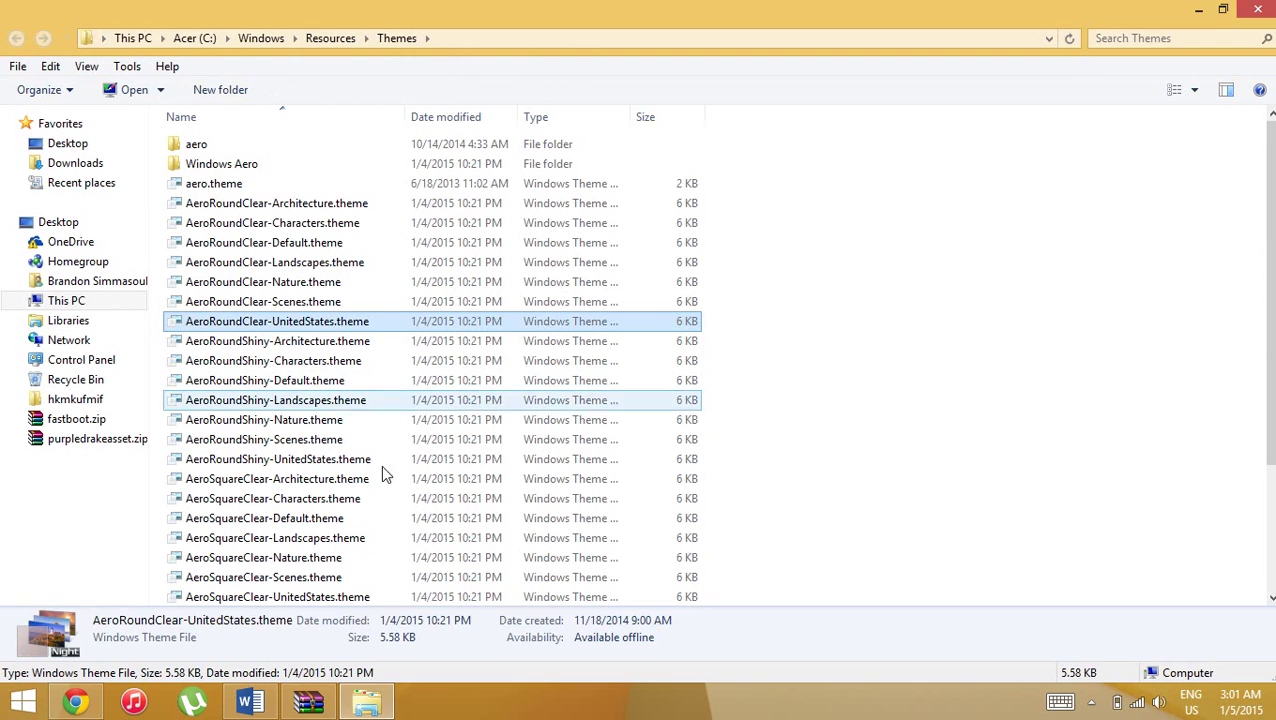
Select all theme files and Windows Aero in WinRAR, excluding the Install Files here! shortcut
click(308, 703)
click(157, 520)
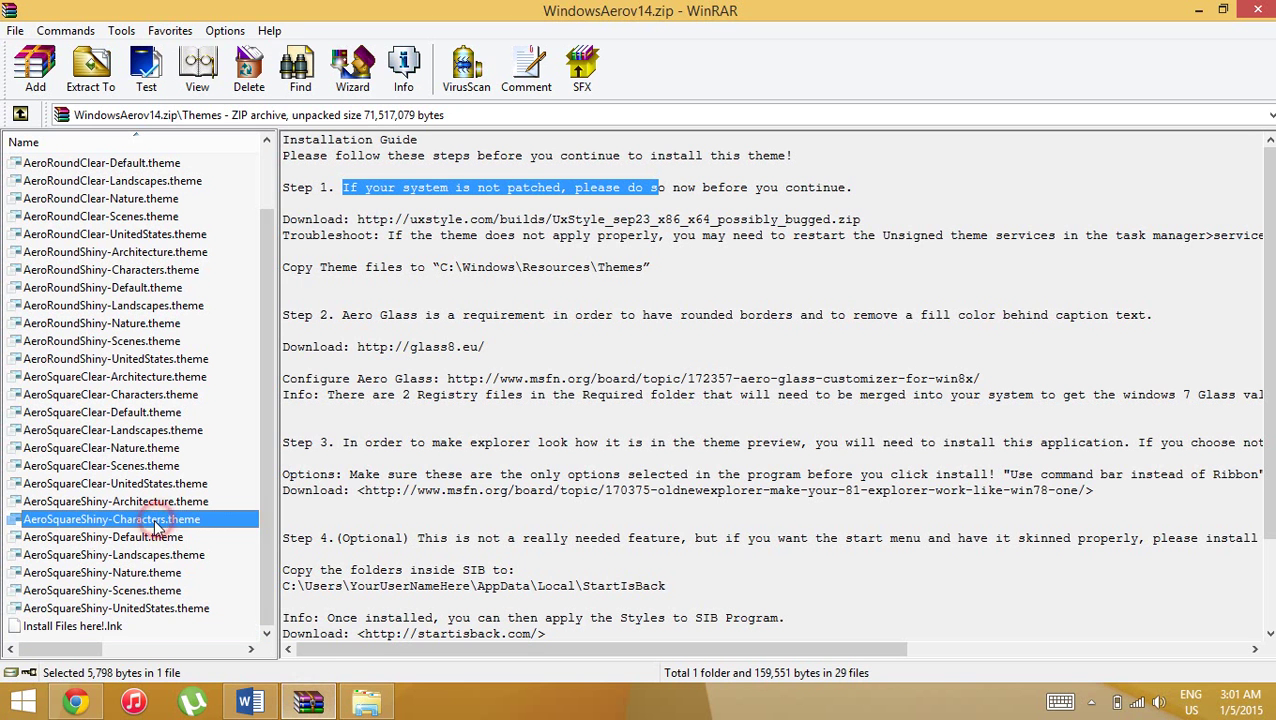
key(ctrl+a)
scroll(170, 505, up, 2)
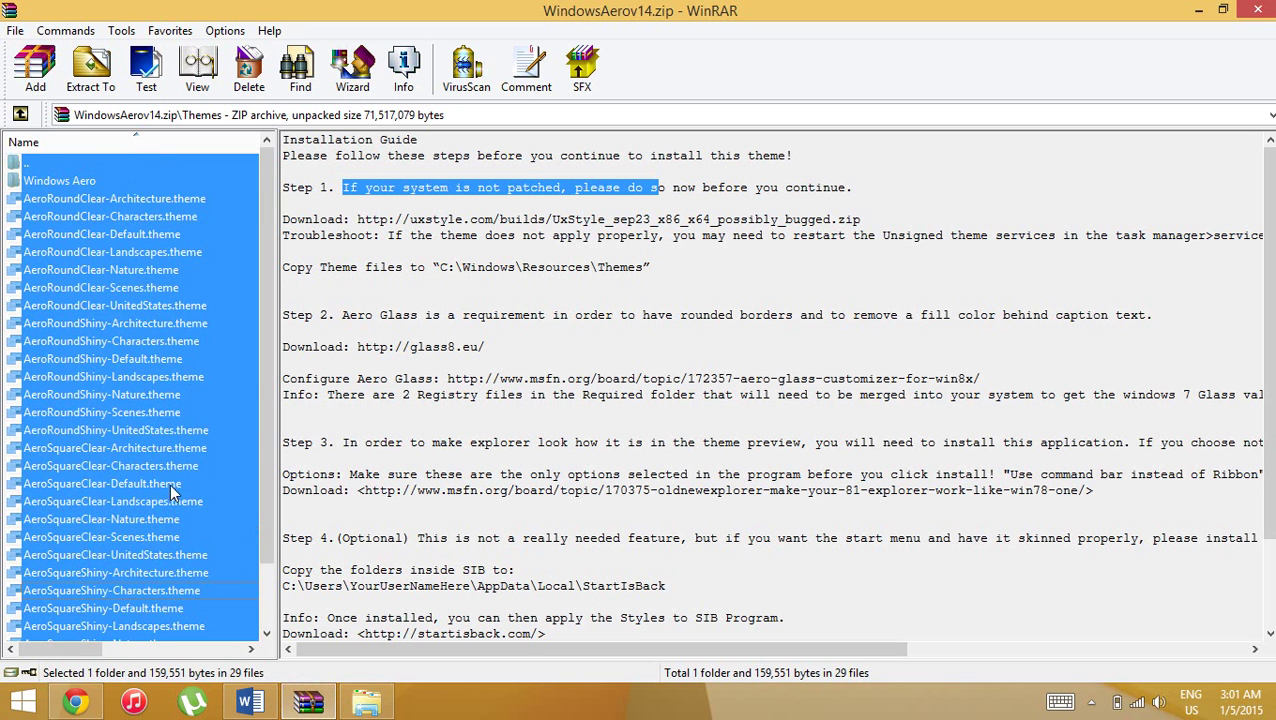
scroll(87, 455, down, 2)
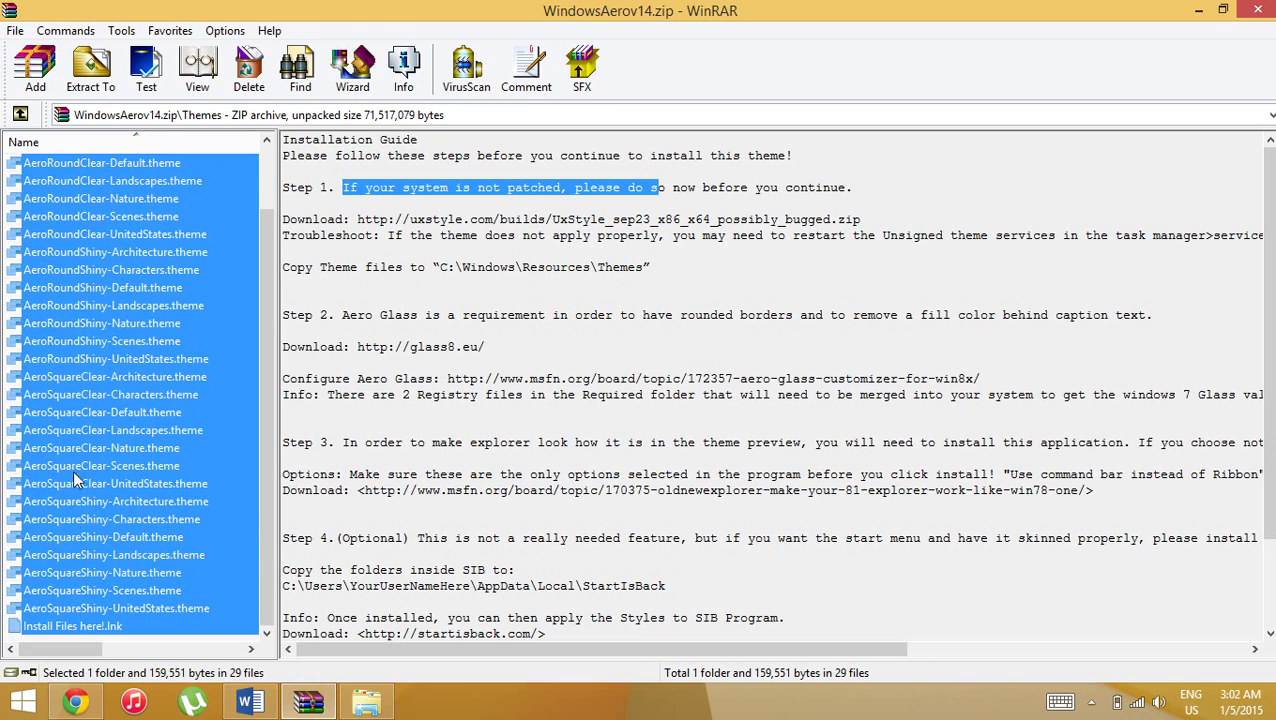
ctrl+click(112, 627)
scroll(138, 508, up, 2)
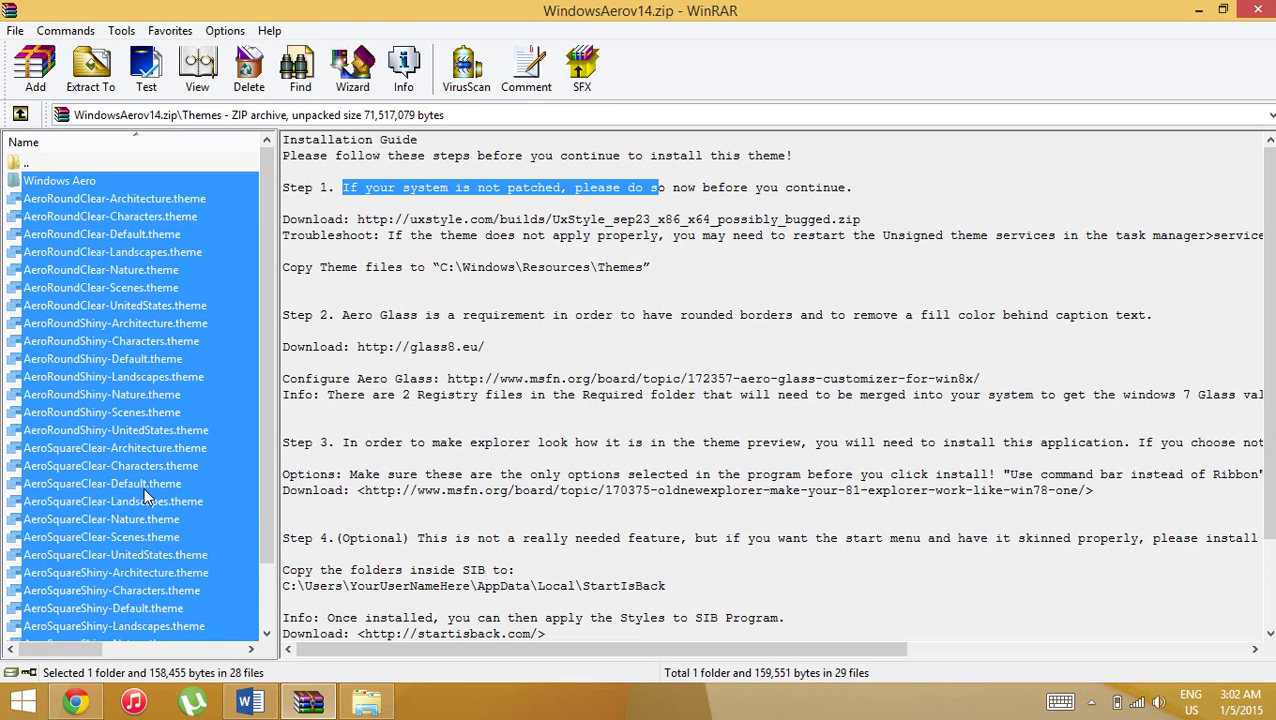
click(366, 702)
Dismiss the folder menu and close the C:\Windows\Resources\Themes Explorer window with 33 items
click(890, 352)
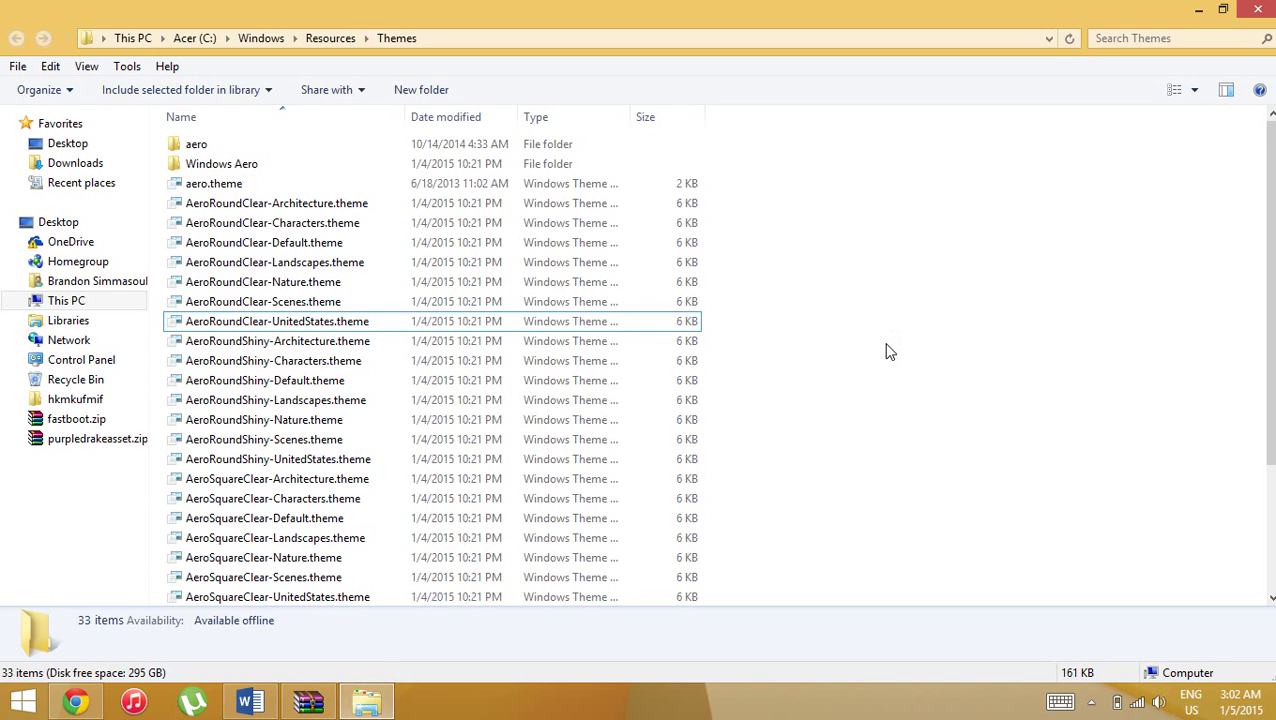
right_click(885, 352)
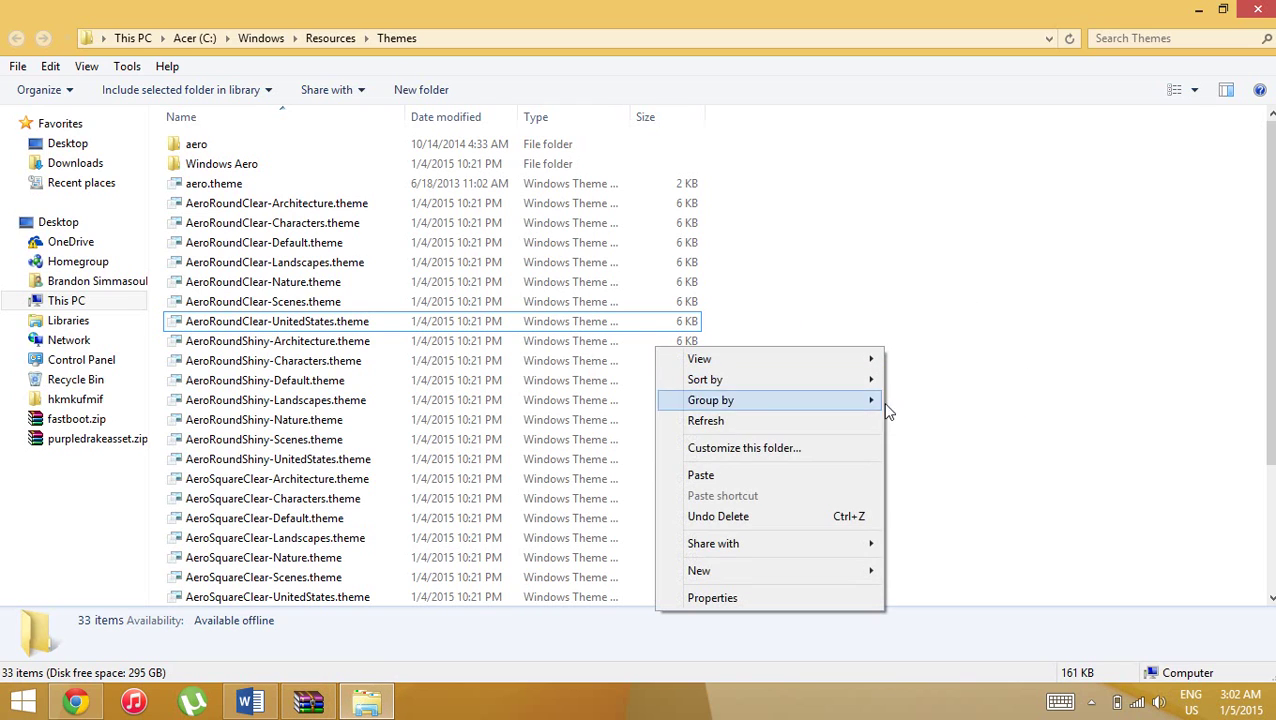
click(1003, 409)
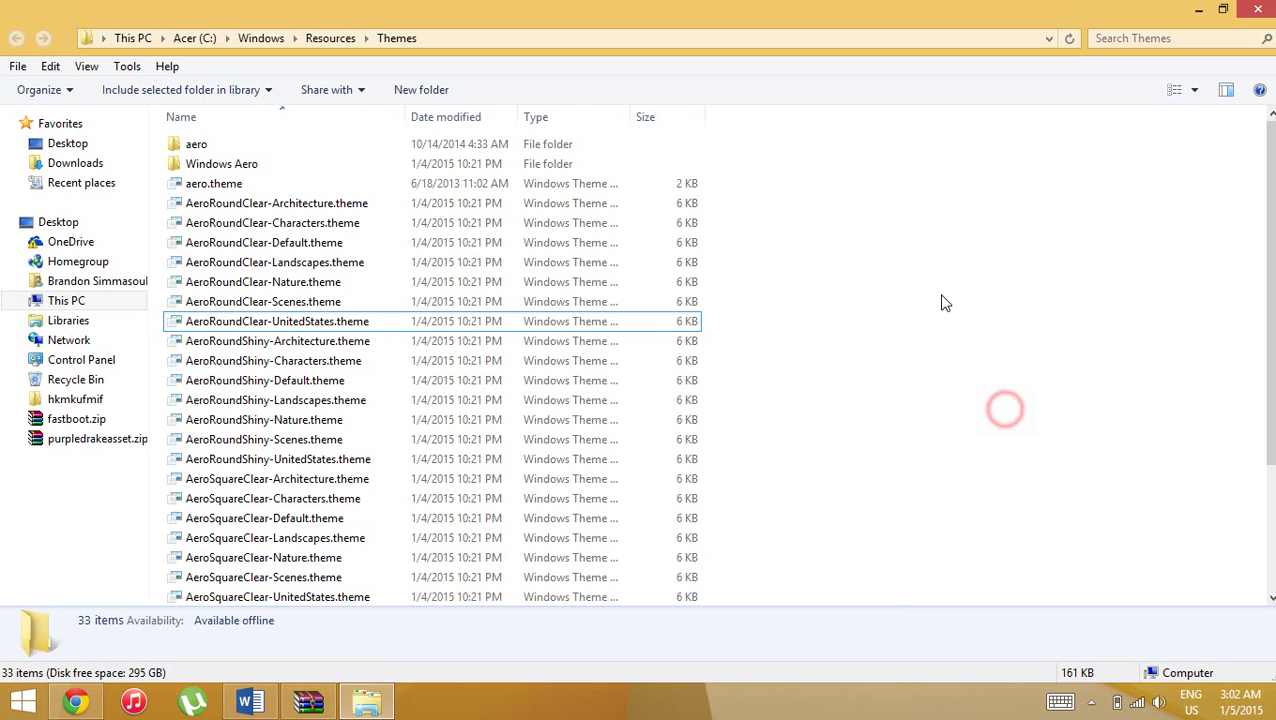
click(1260, 9)
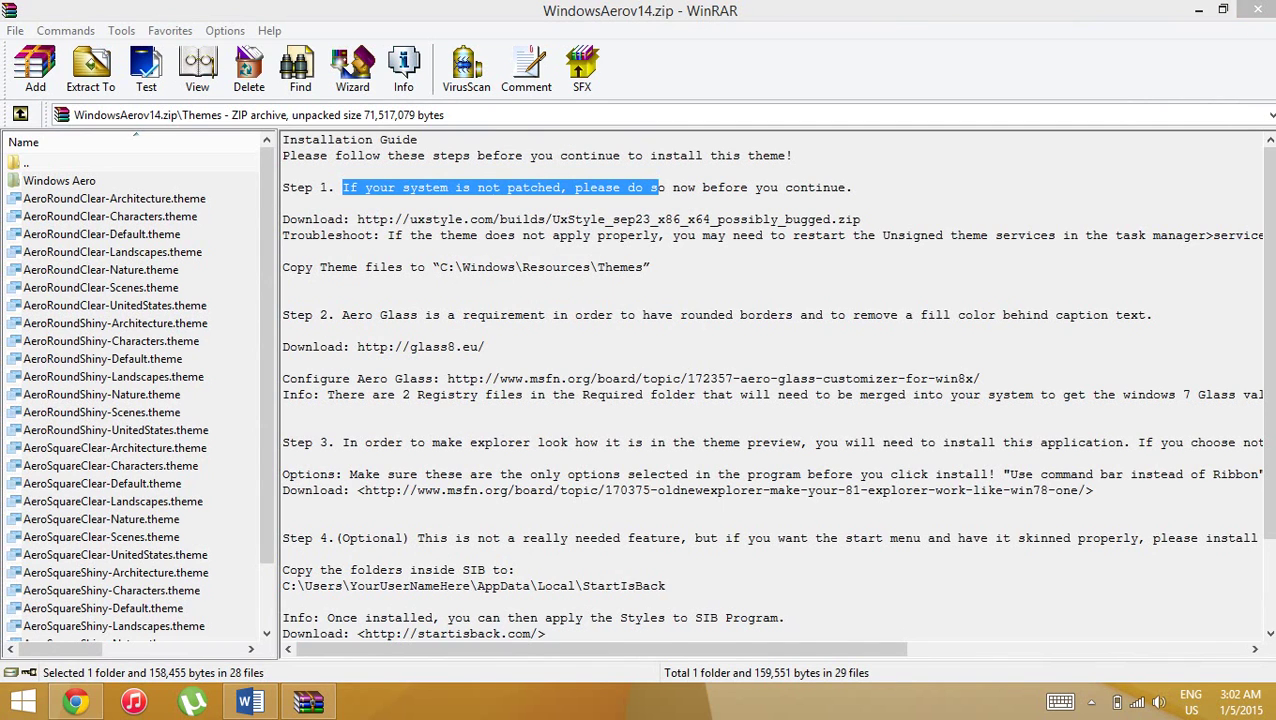
Minimize WinRAR, dismiss a desktop context menu, and restore the installation guide
click(1260, 9)
right_click(608, 396)
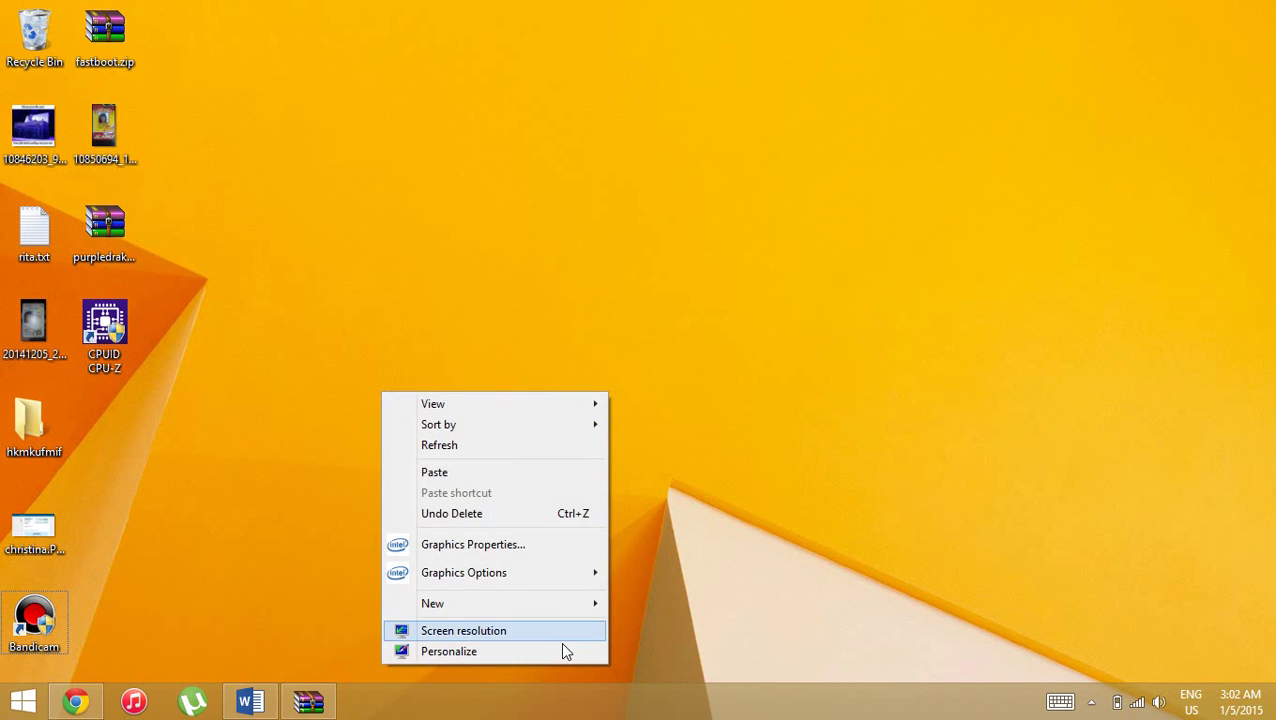
click(837, 370)
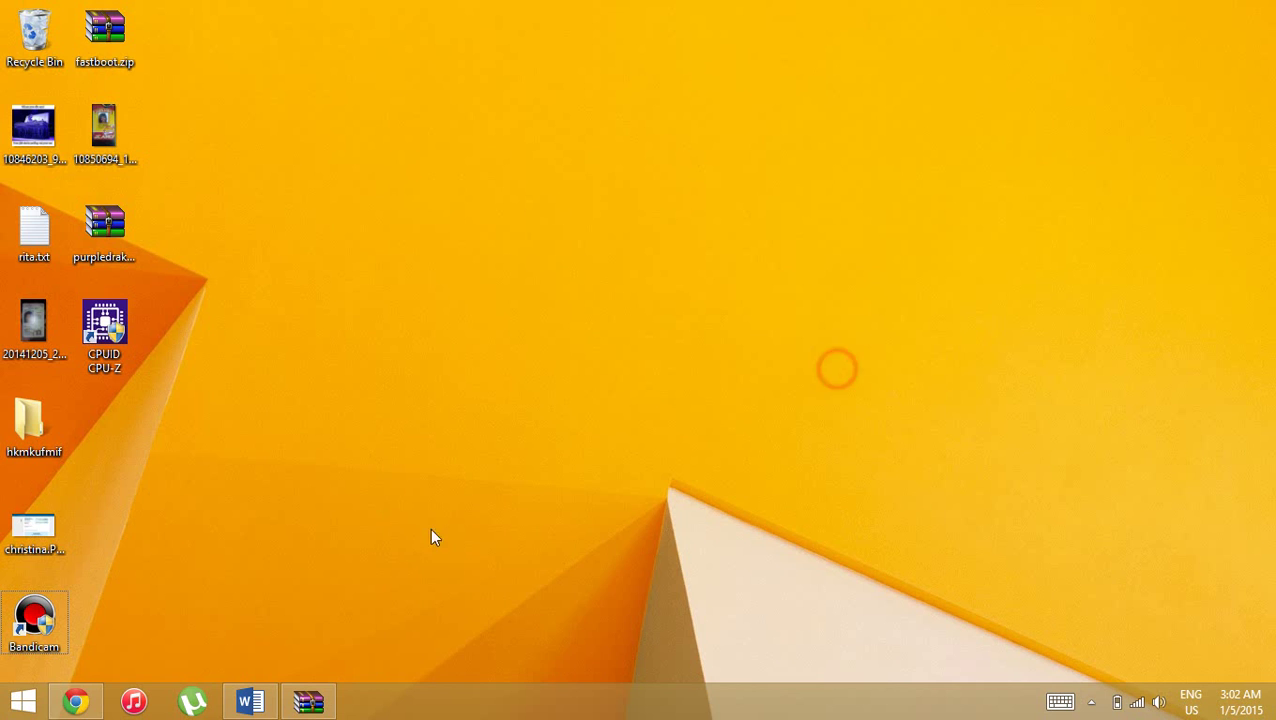
click(285, 708)
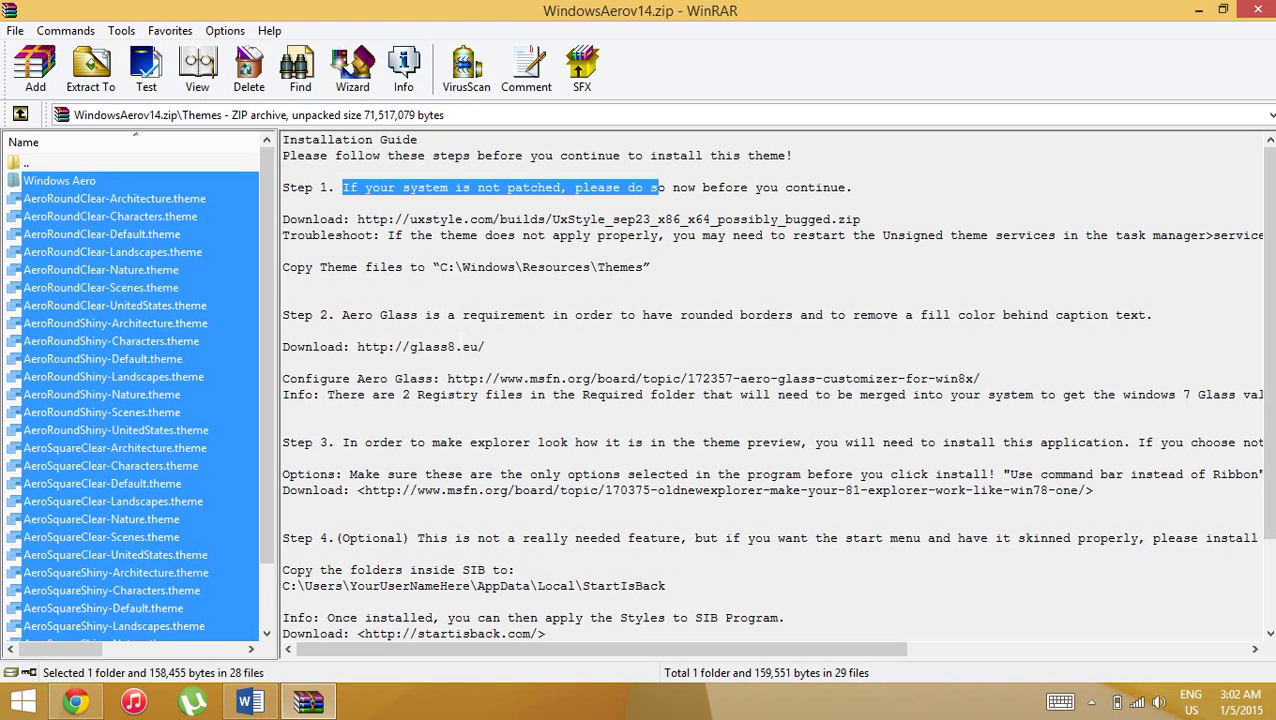
Highlight the //glass8.eu/ address from Step 2 and return to Chrome's address bar
click(464, 328)
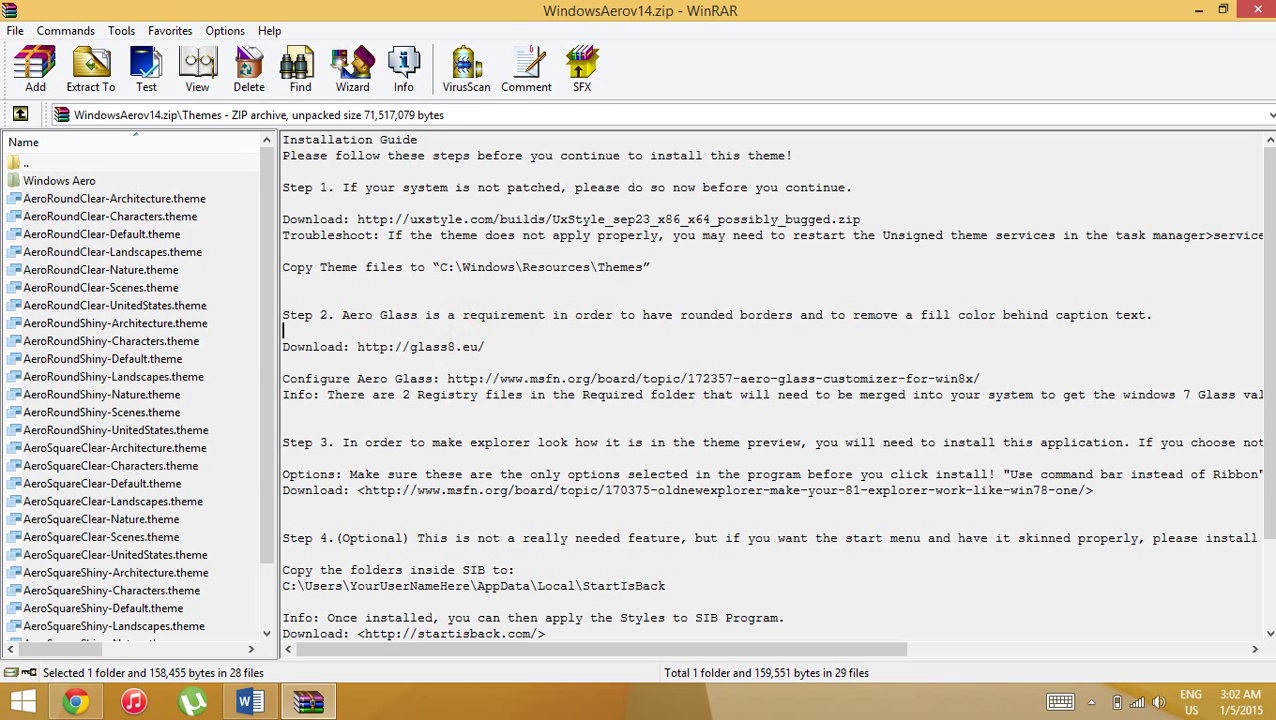
drag(395, 346, 481, 346)
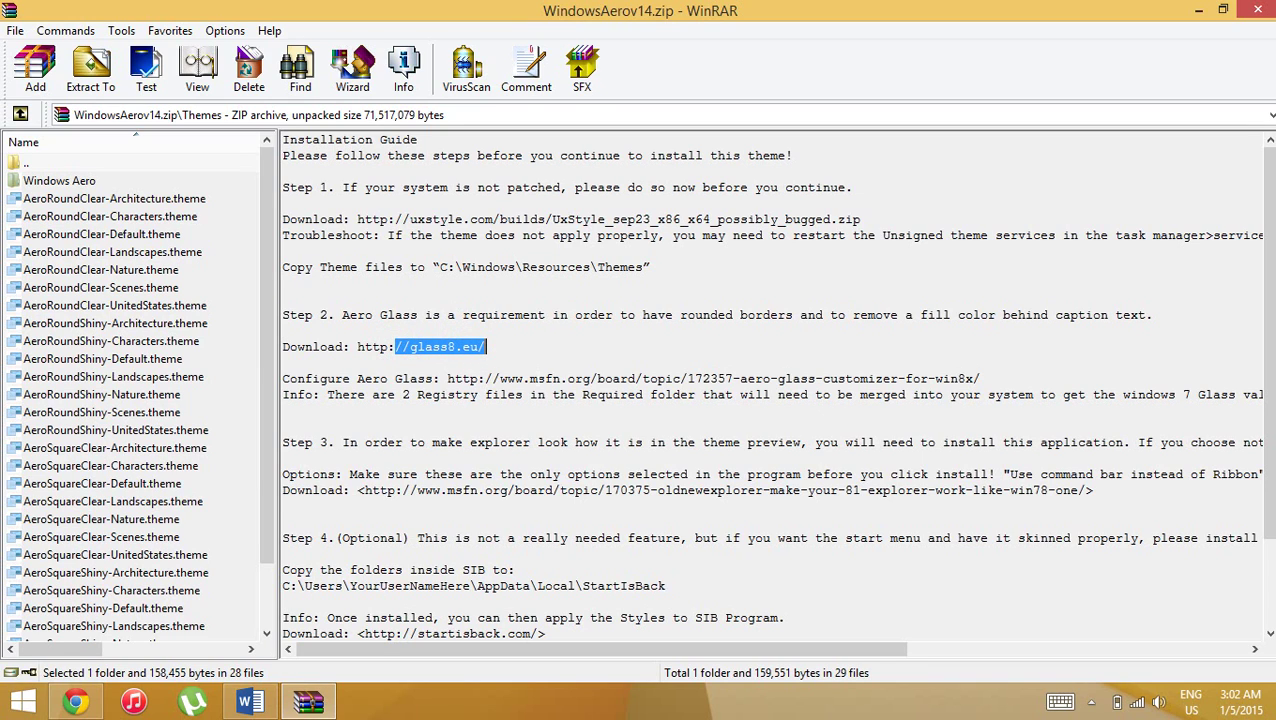
click(76, 702)
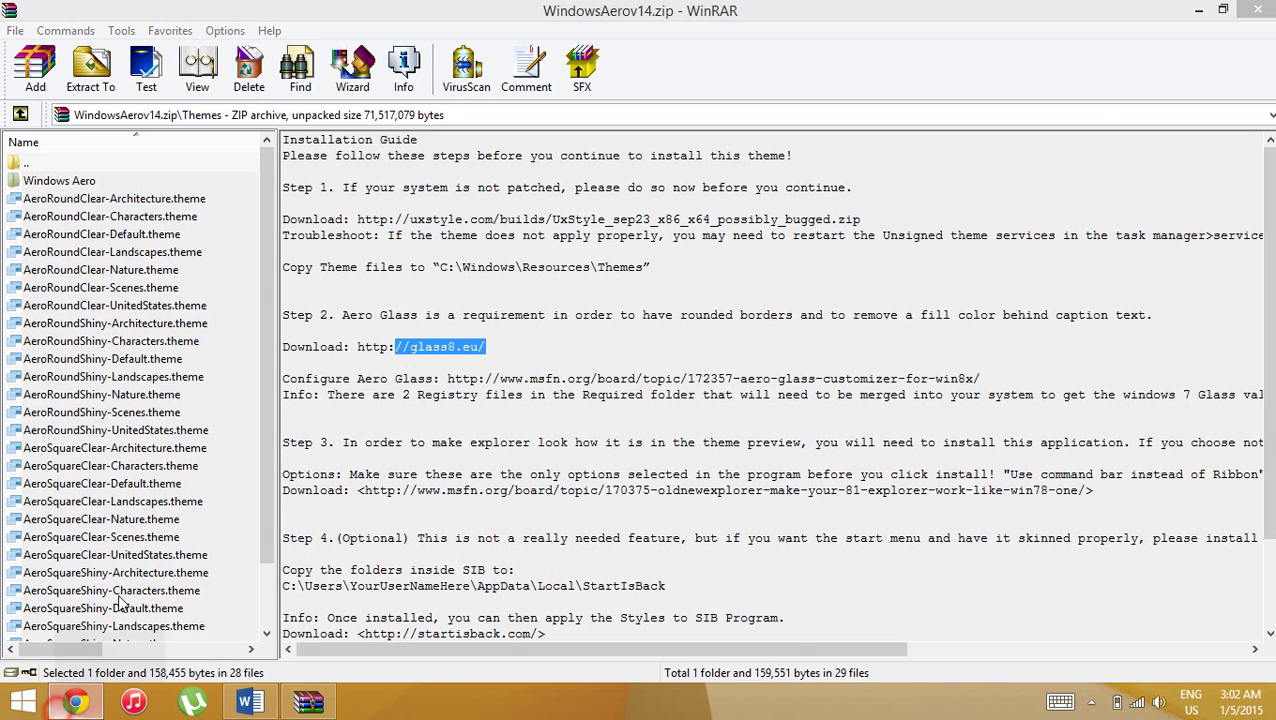
click(345, 40)
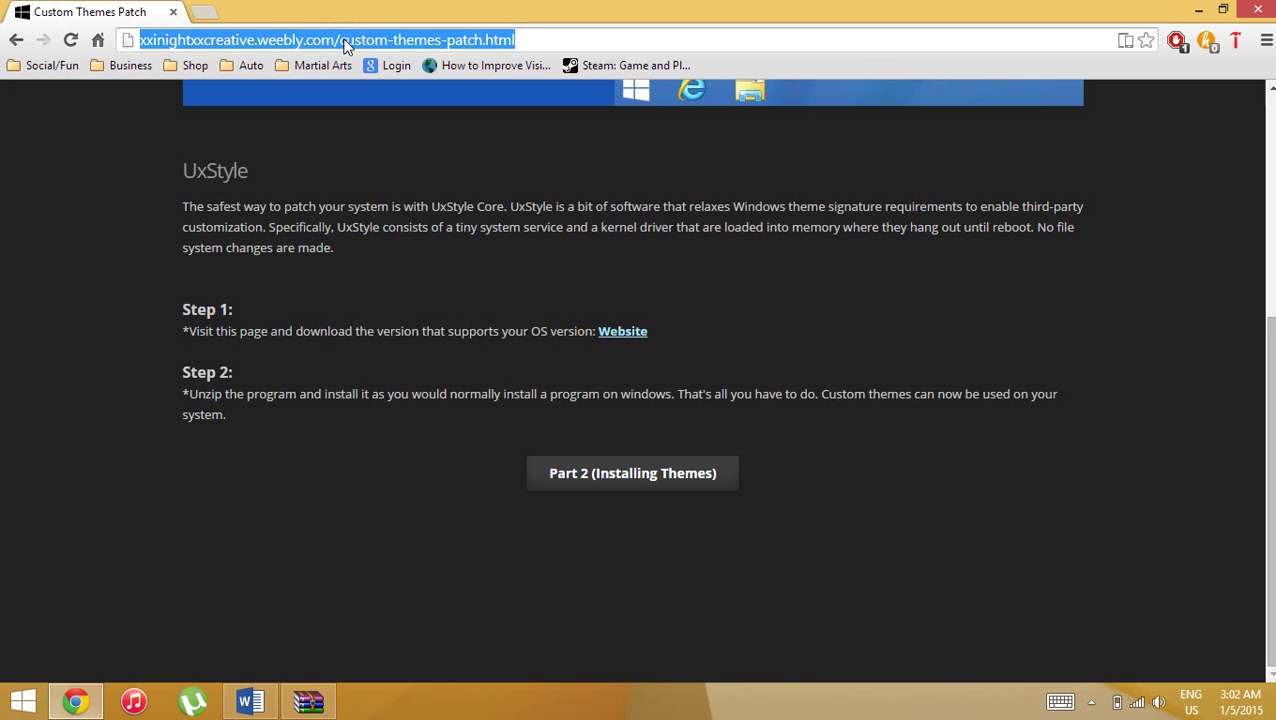
Load the pasted glass8.eu address in a new Chrome tab
key(ctrl+t)
text(//glass8.eu/)
key(Return)
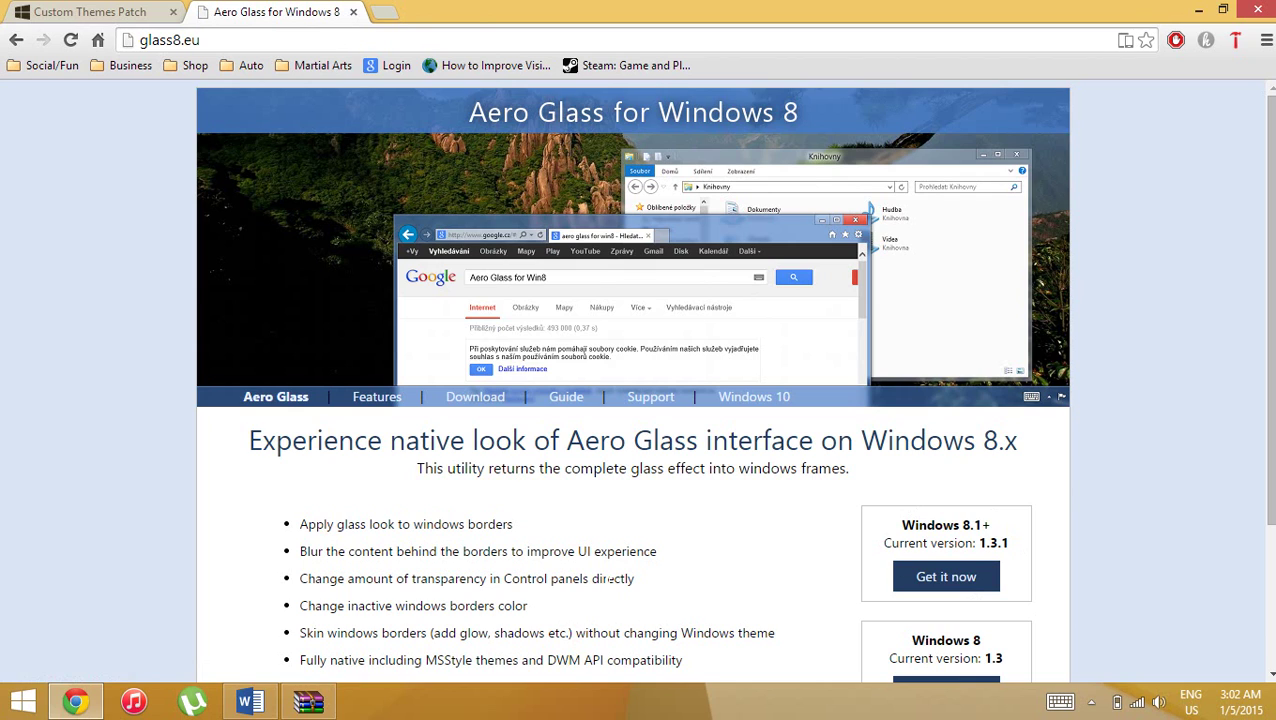
Open kickass.so in another tab and search for 'aero glass'
click(382, 12)
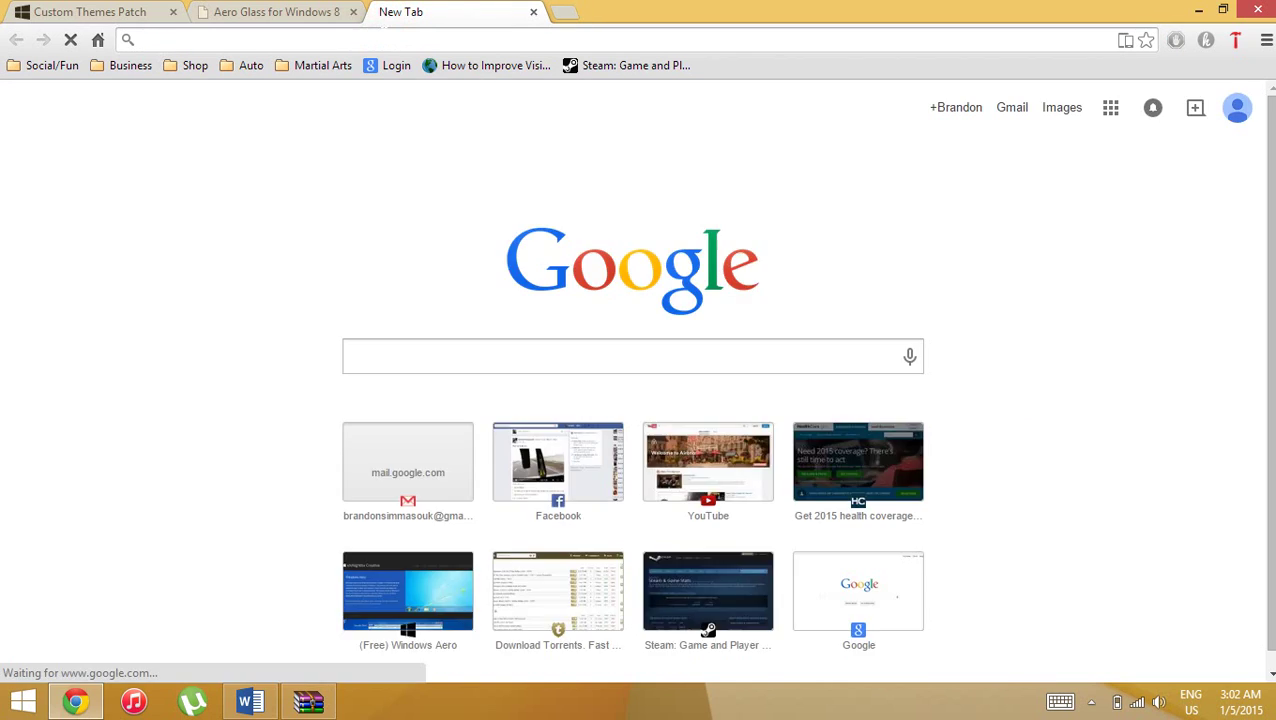
text(kick)
key(Return)
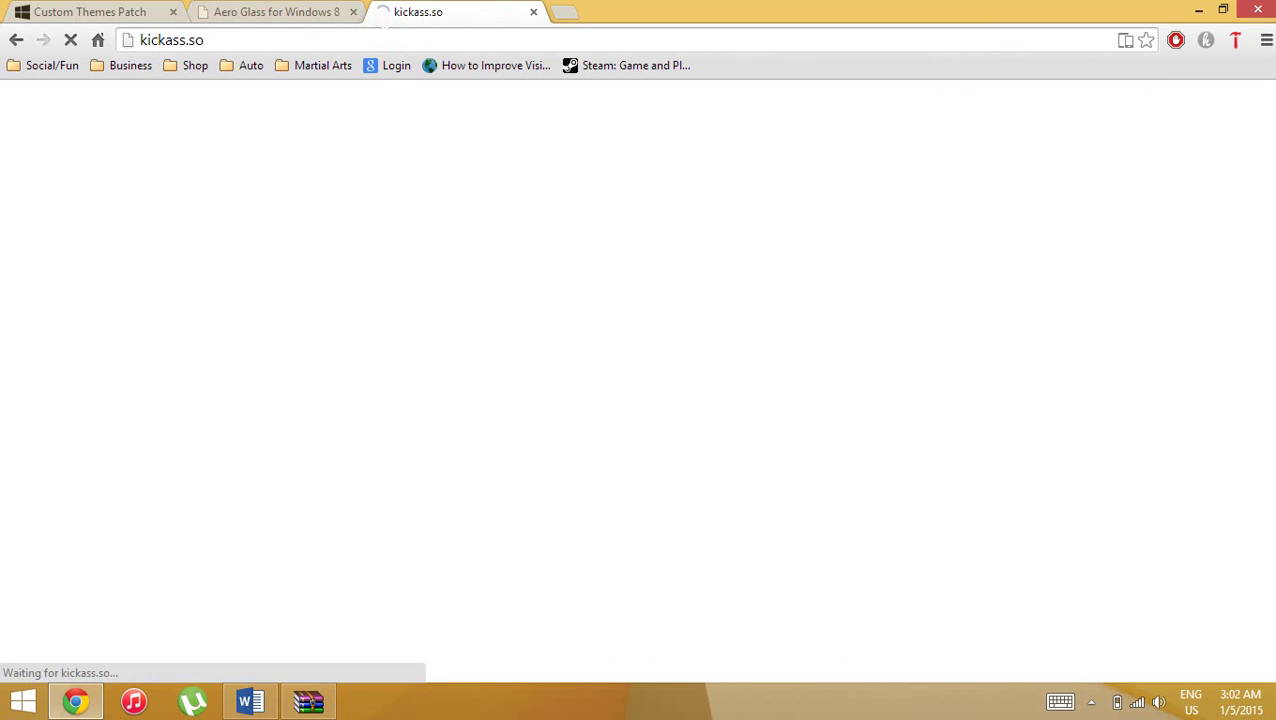
text(aero)
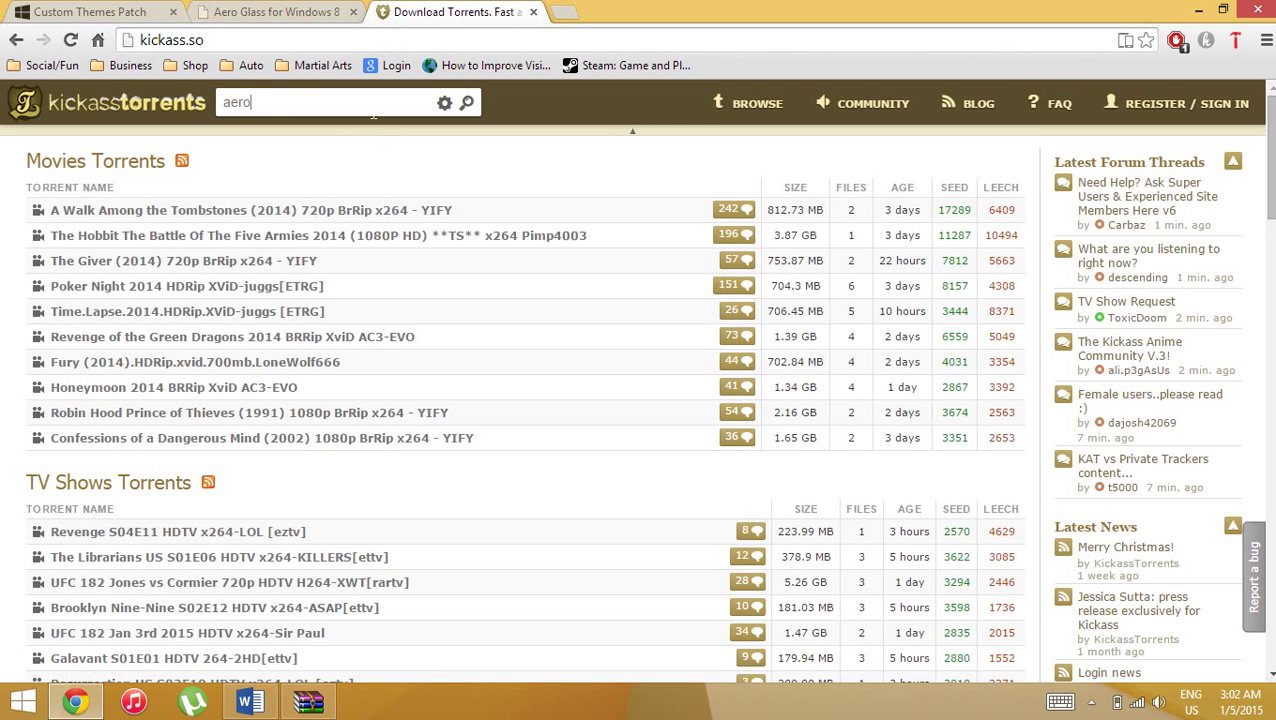
text( glass)
key(Return)
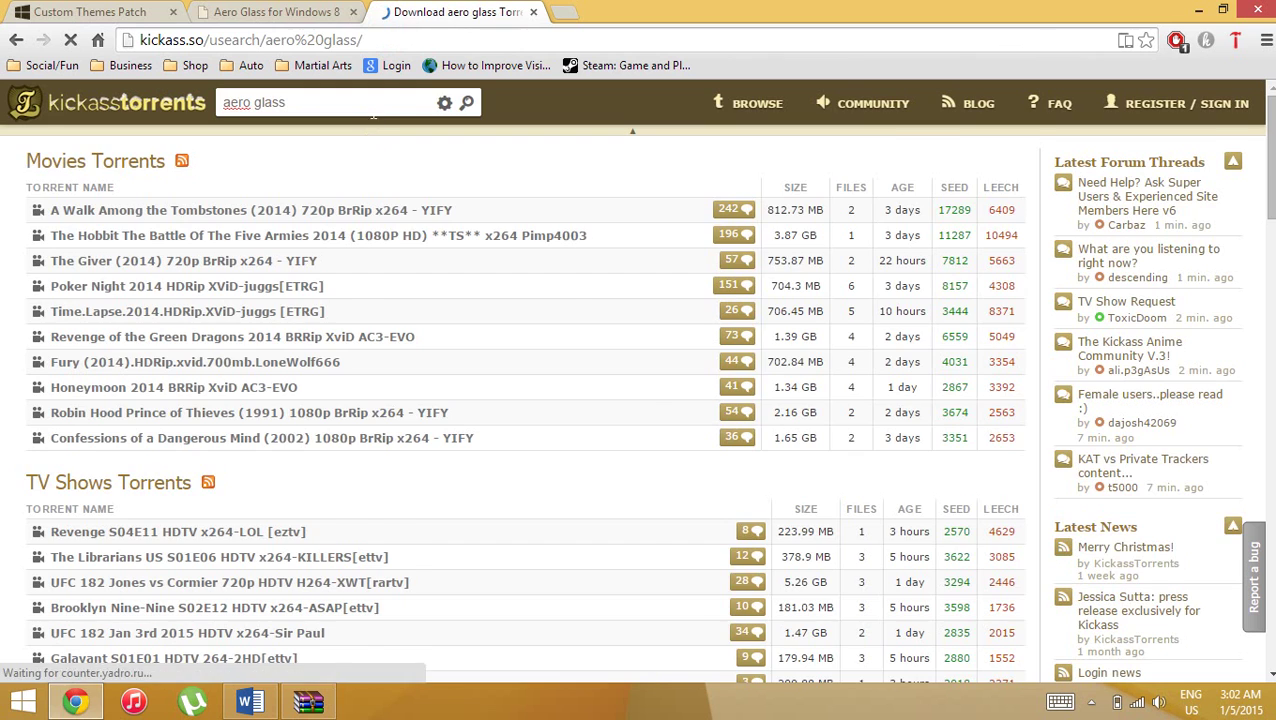
Sort results by seeders and open the Aero Glass Win8 & 8.1 Pre-cracked torrent page
click(932, 246)
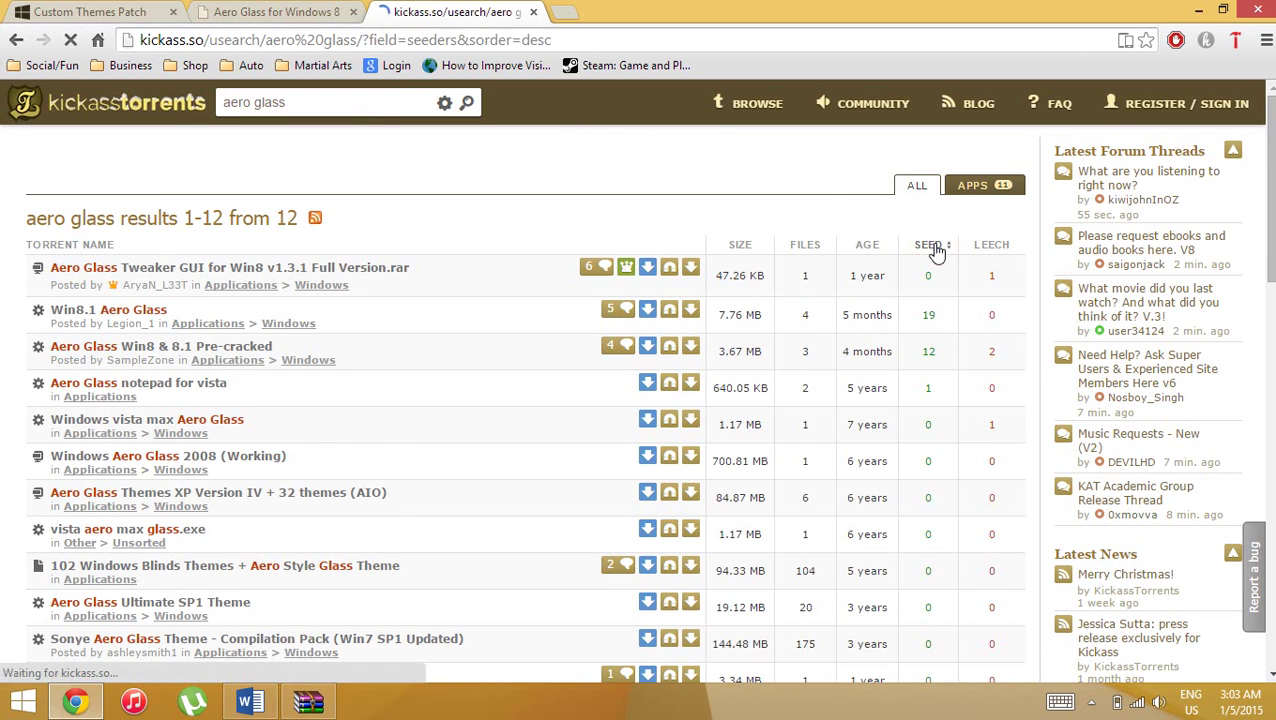
click(130, 304)
scroll(532, 430, down, 6)
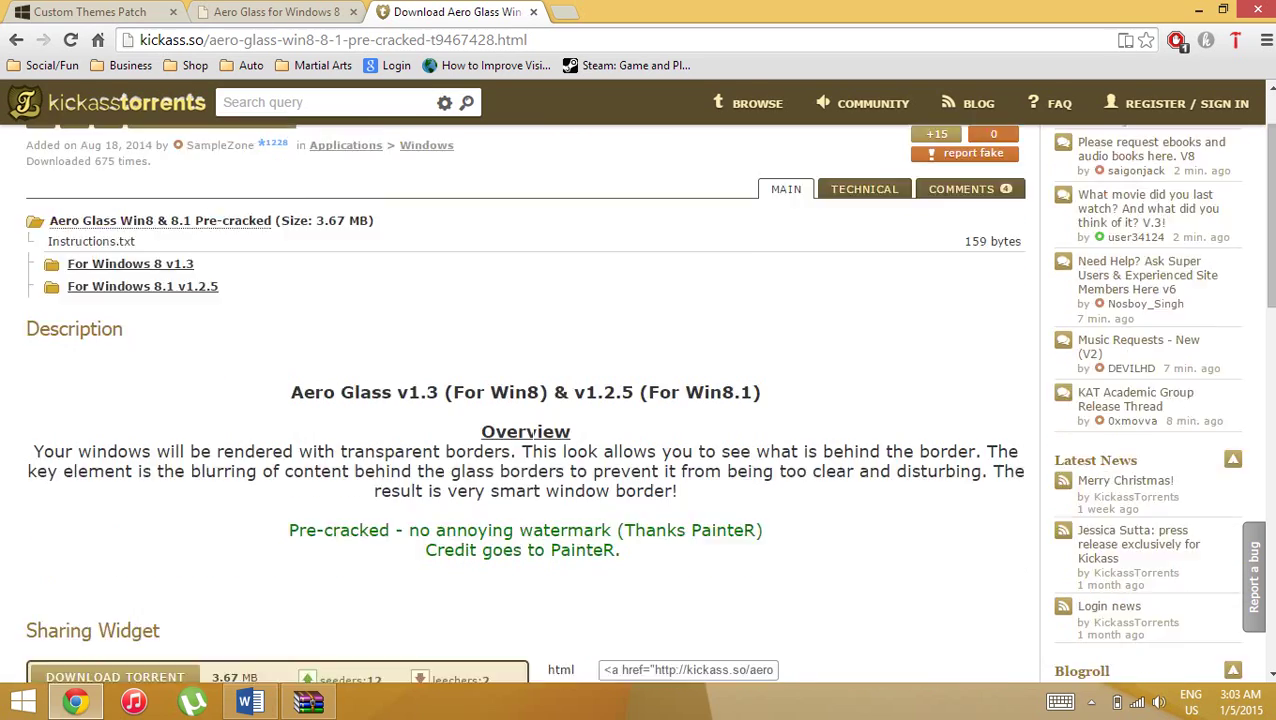
scroll(532, 429, up, 5)
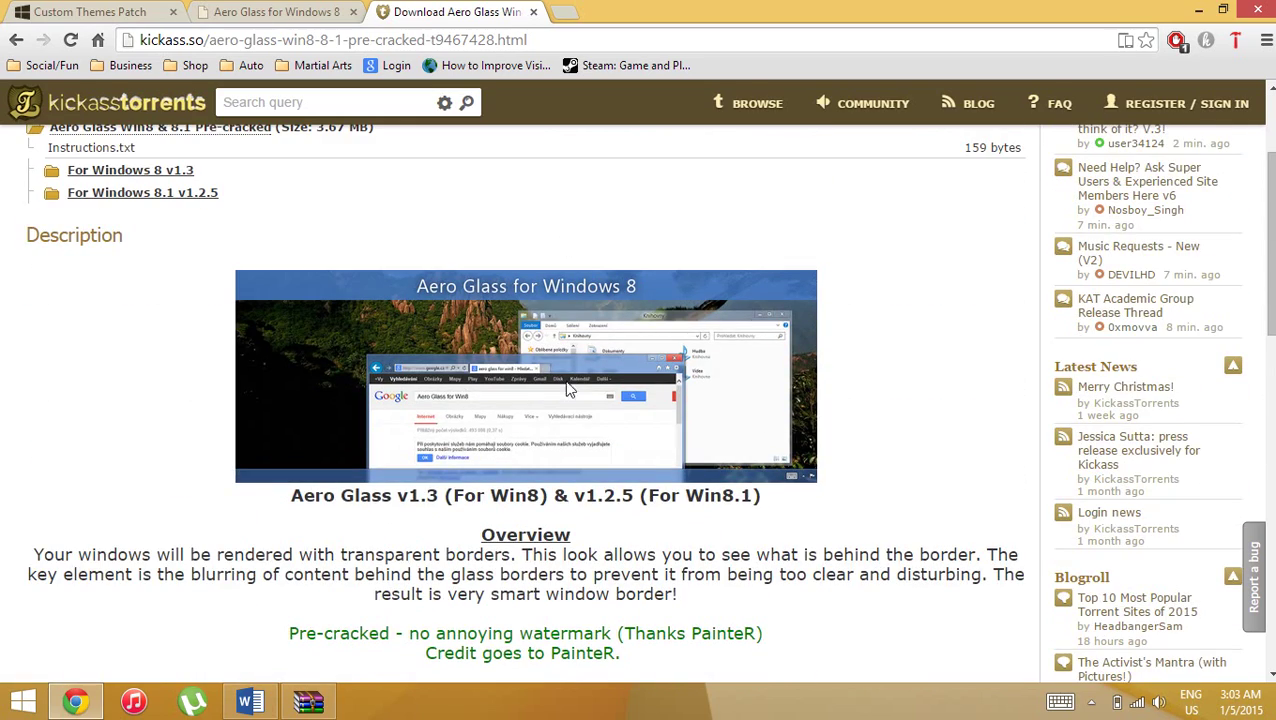
scroll(490, 355, up, 2)
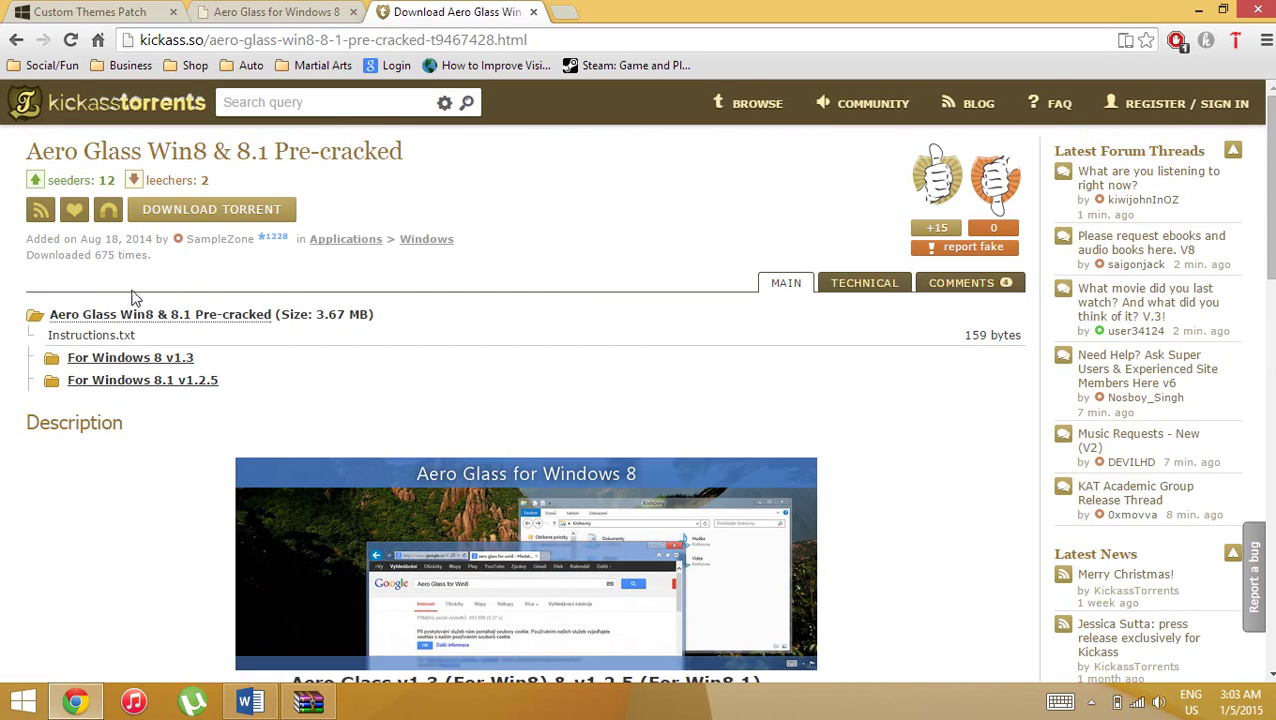
click(193, 700)
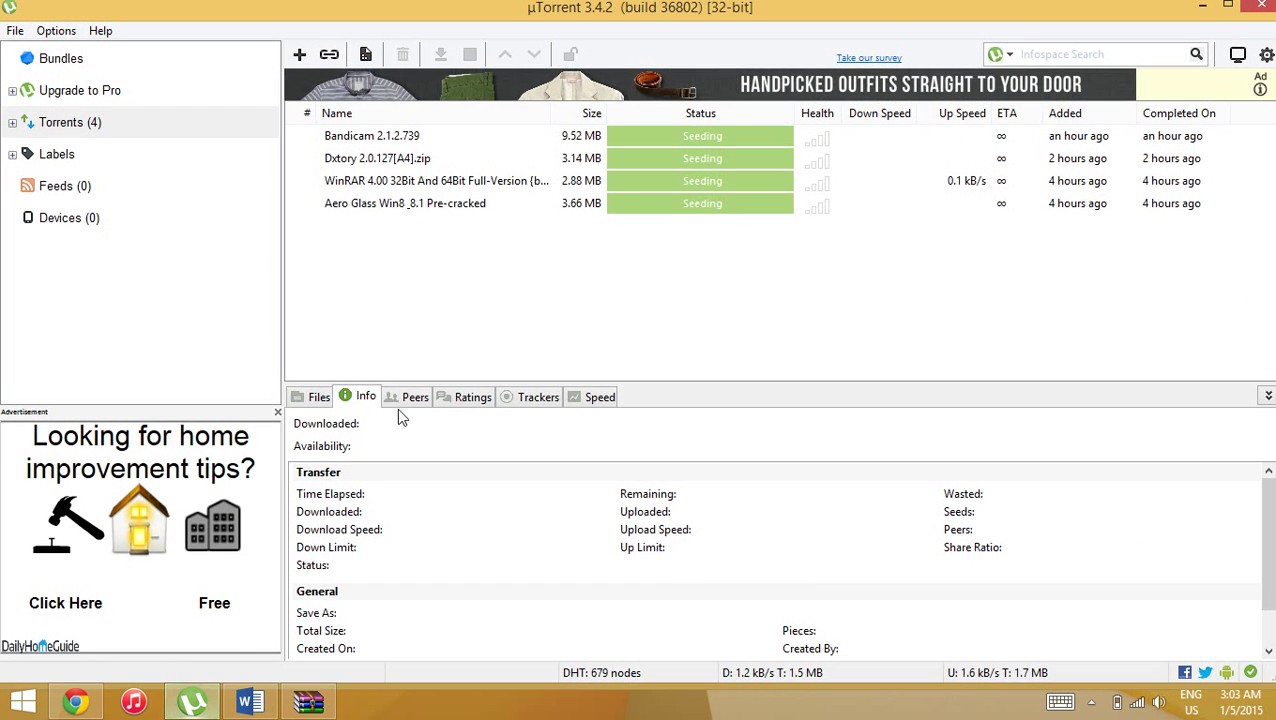
Open the Aero Glass For Windows 8.1 v1.2.5 folder and launch setup-w8.1-1.2.5-painter.exe
click(496, 285)
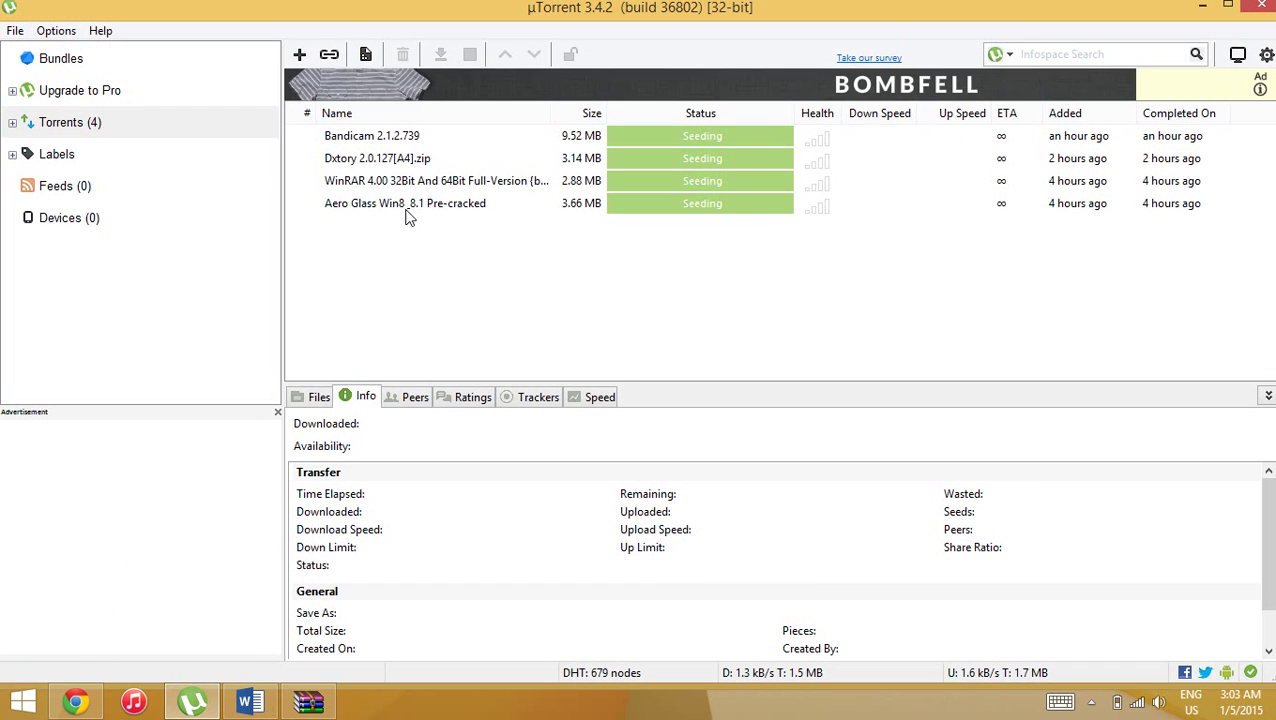
click(596, 266)
click(476, 267)
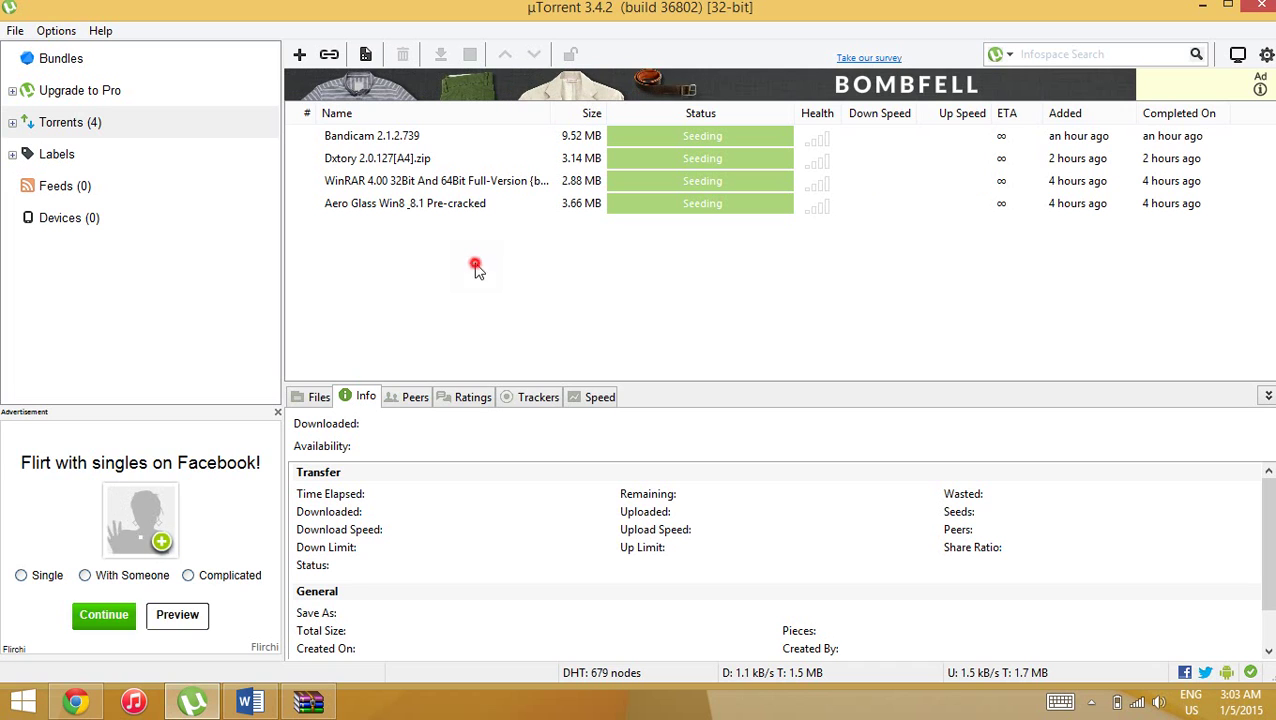
double_click(456, 205)
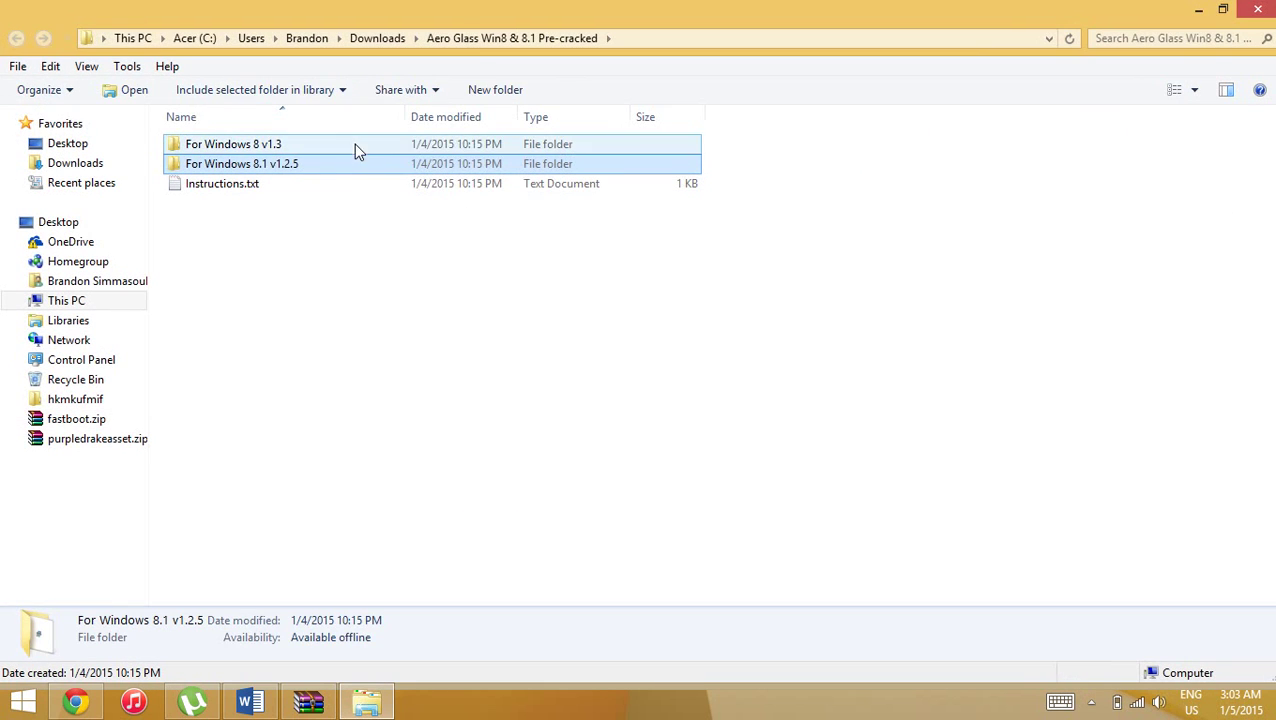
double_click(335, 162)
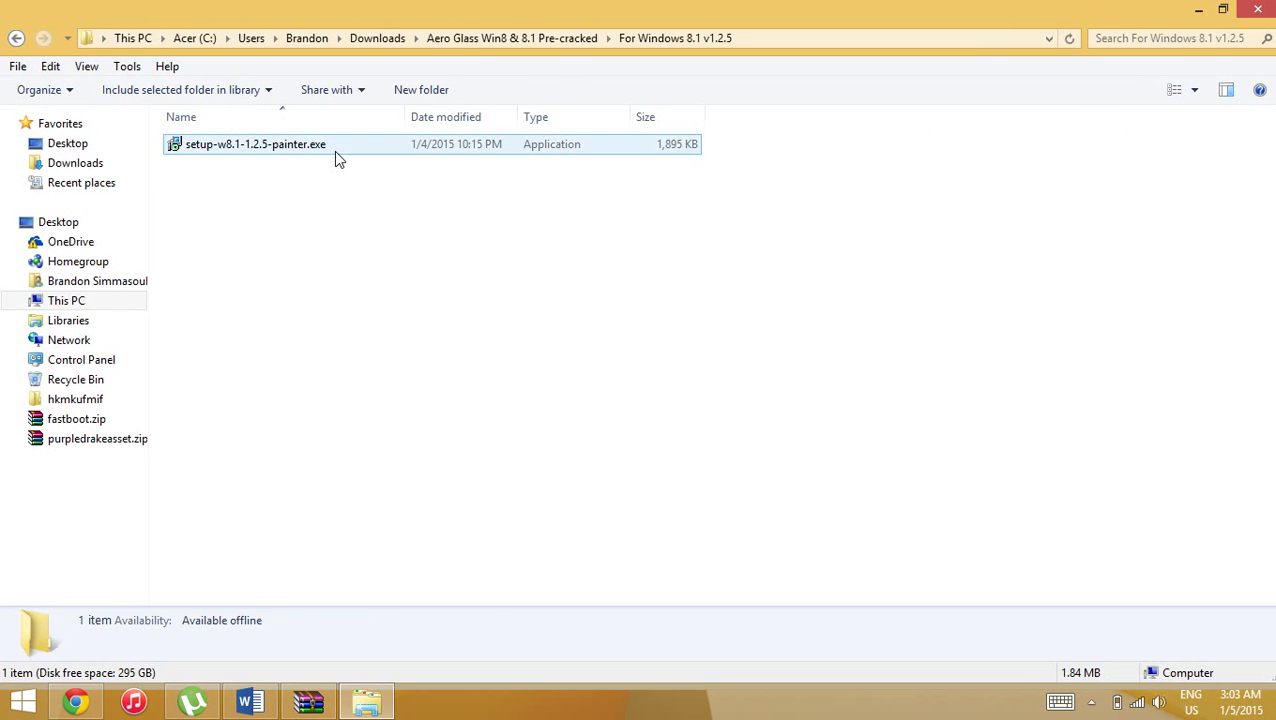
click(336, 153)
double_click(336, 153)
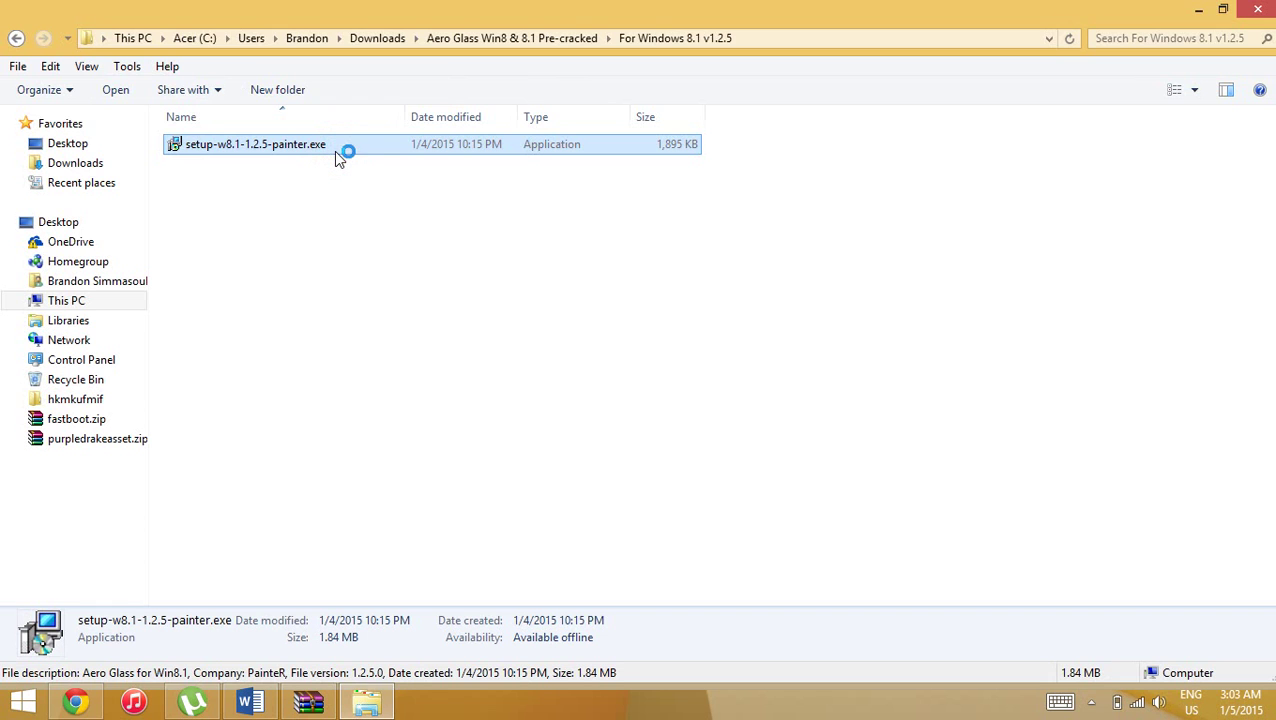
Step through the setup, decline installing into the existing C:\AeroGlass folder, and exit setup
click(647, 389)
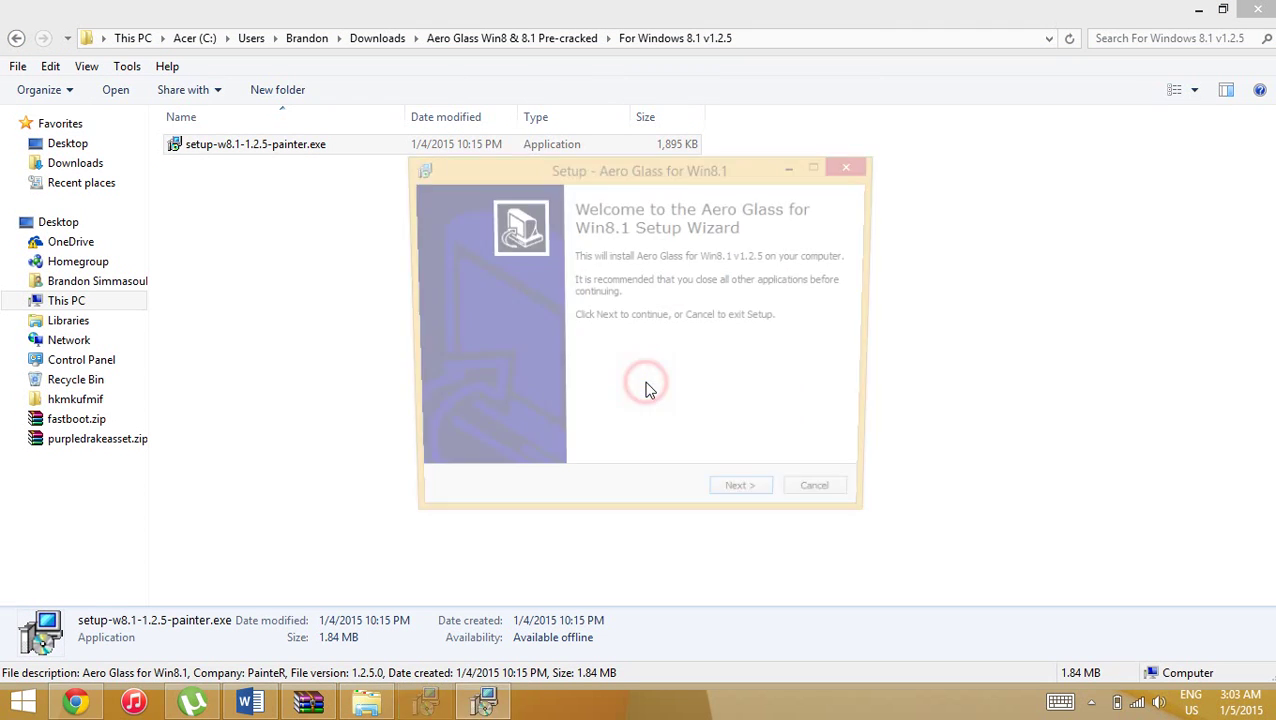
click(730, 497)
click(729, 496)
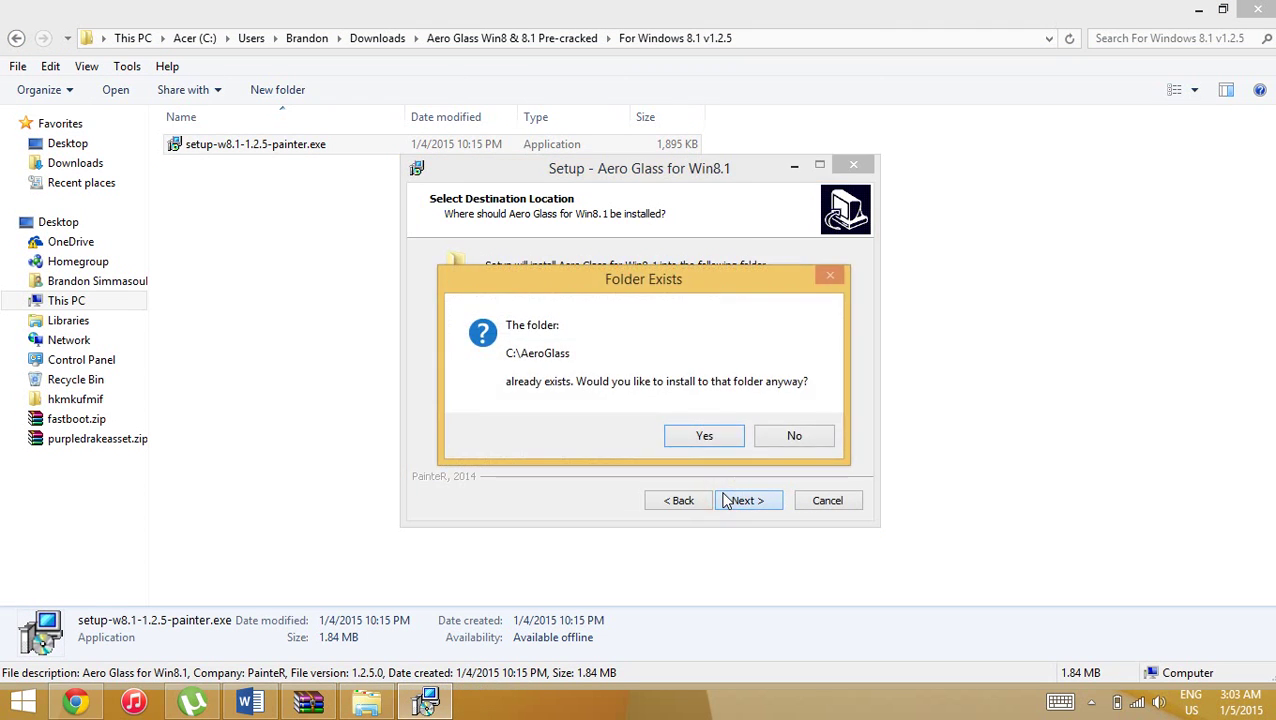
click(794, 437)
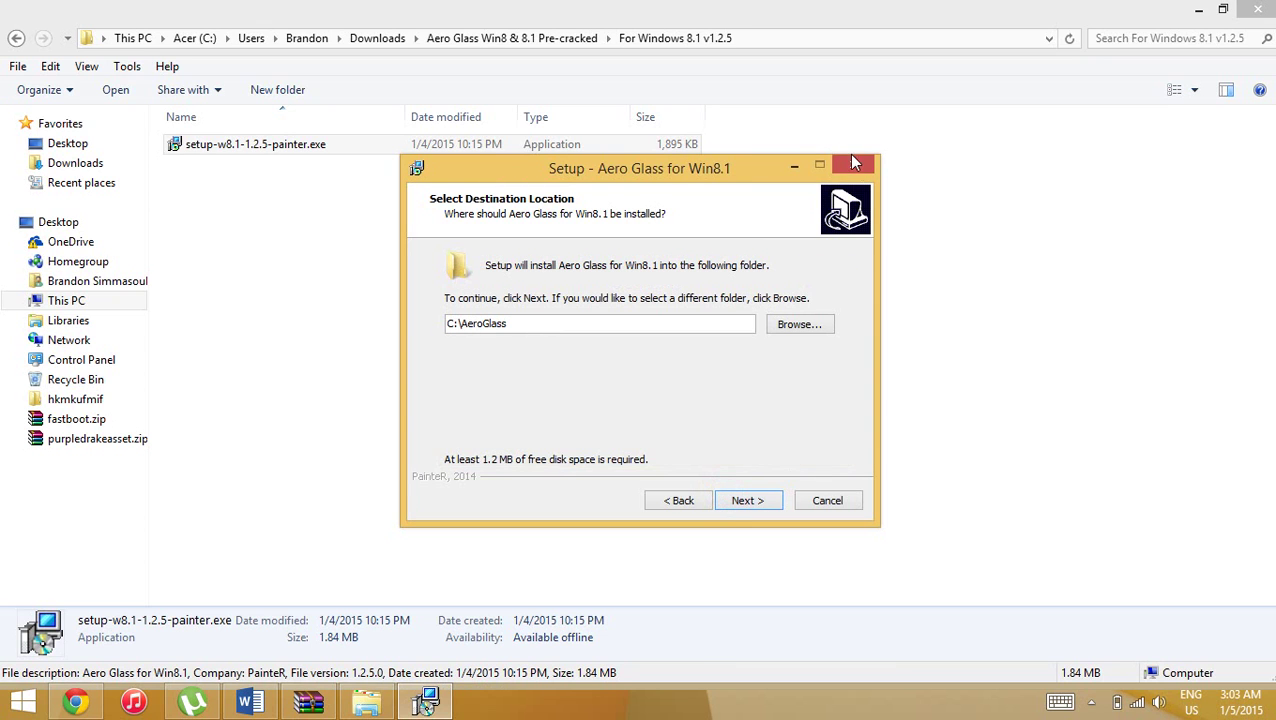
click(855, 162)
click(729, 436)
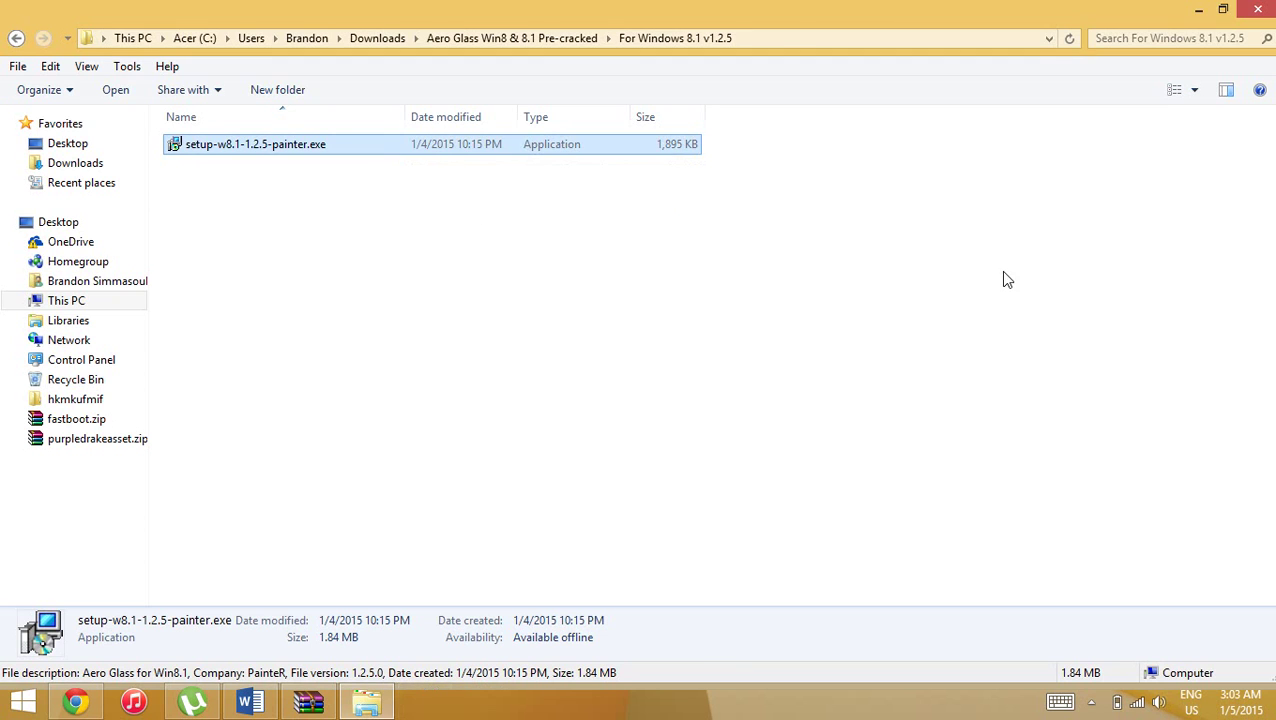
Bring the WindowsAerov14.zip installation guide back to the front
click(1005, 280)
click(193, 703)
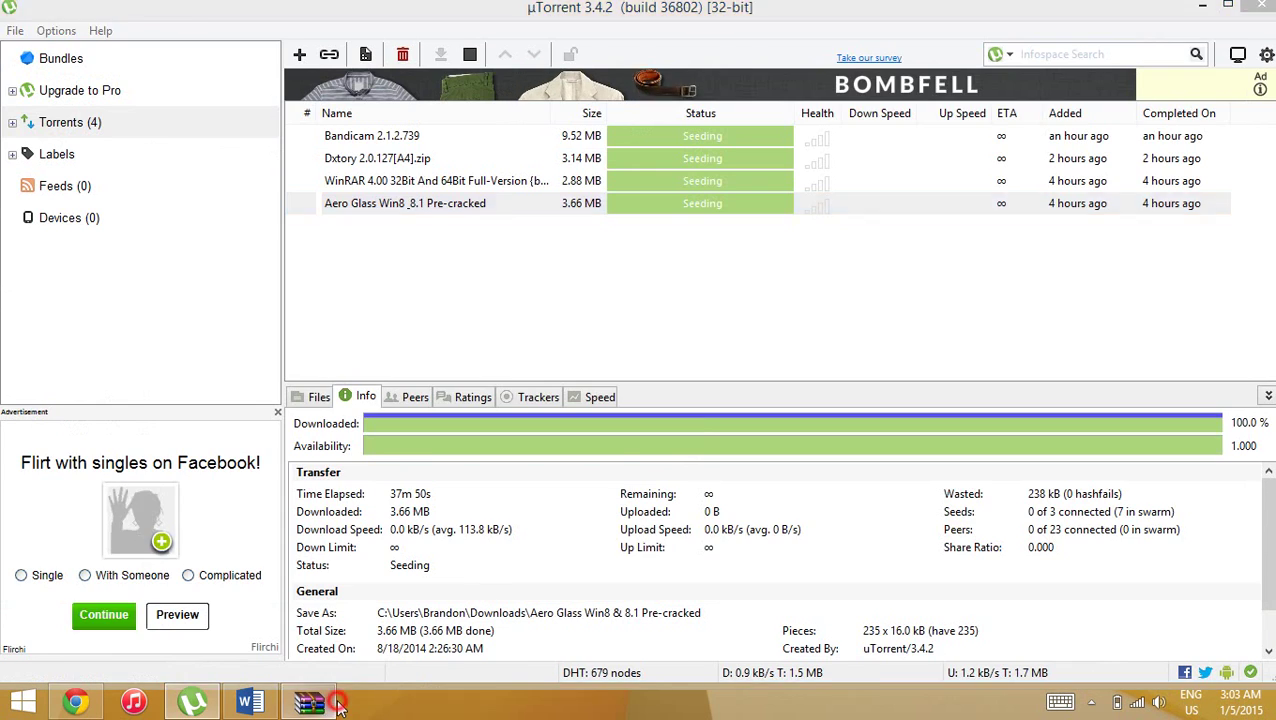
click(336, 704)
click(502, 414)
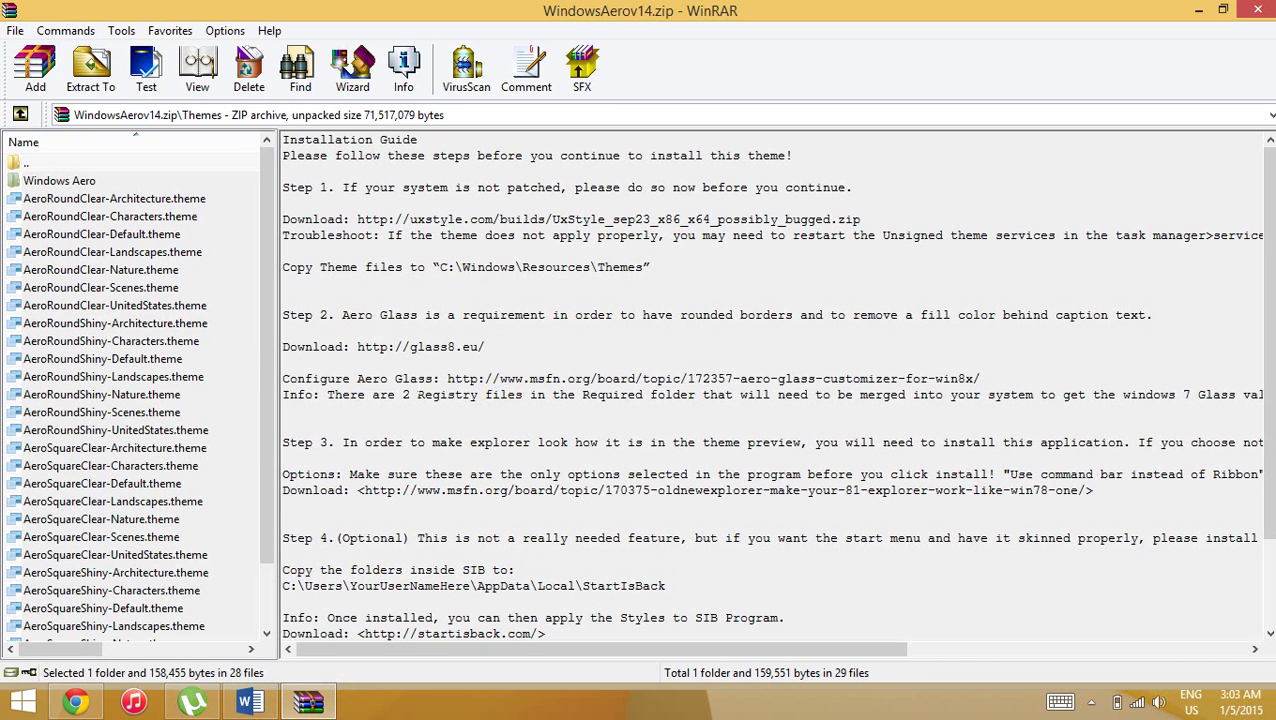
Highlight and then clear the Configure Aero Glass and Info lines in the guide
drag(486, 378, 283, 364)
shift+click(1024, 395)
shift+click(1220, 395)
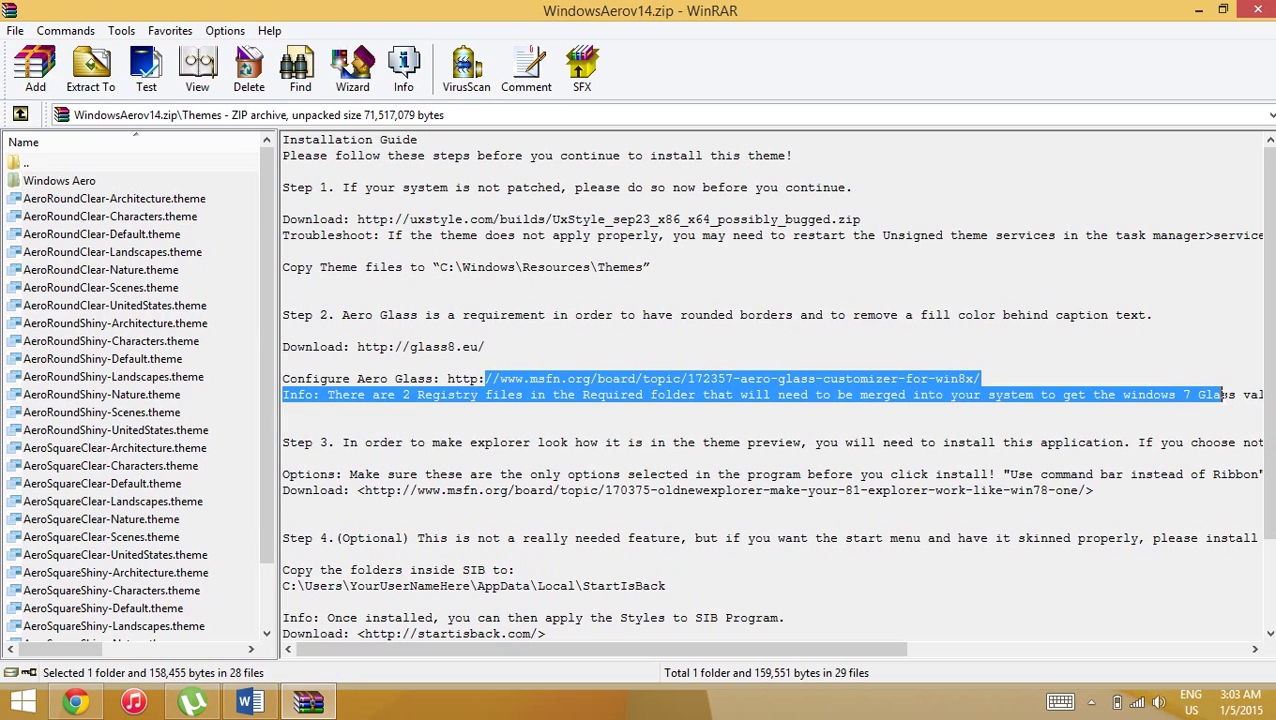
click(548, 443)
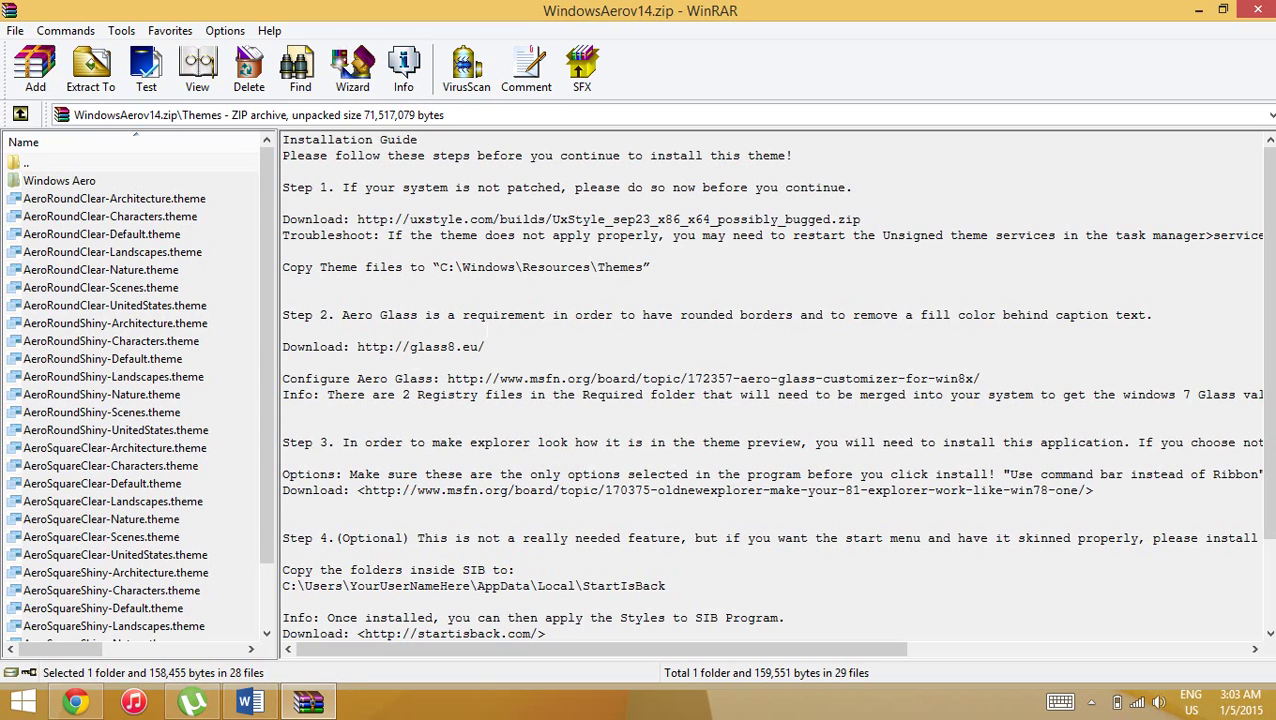
Copy the msfn.org OldNewExplorer link from the Step 3 Download line and return to Chrome
scroll(776, 387, down, 1)
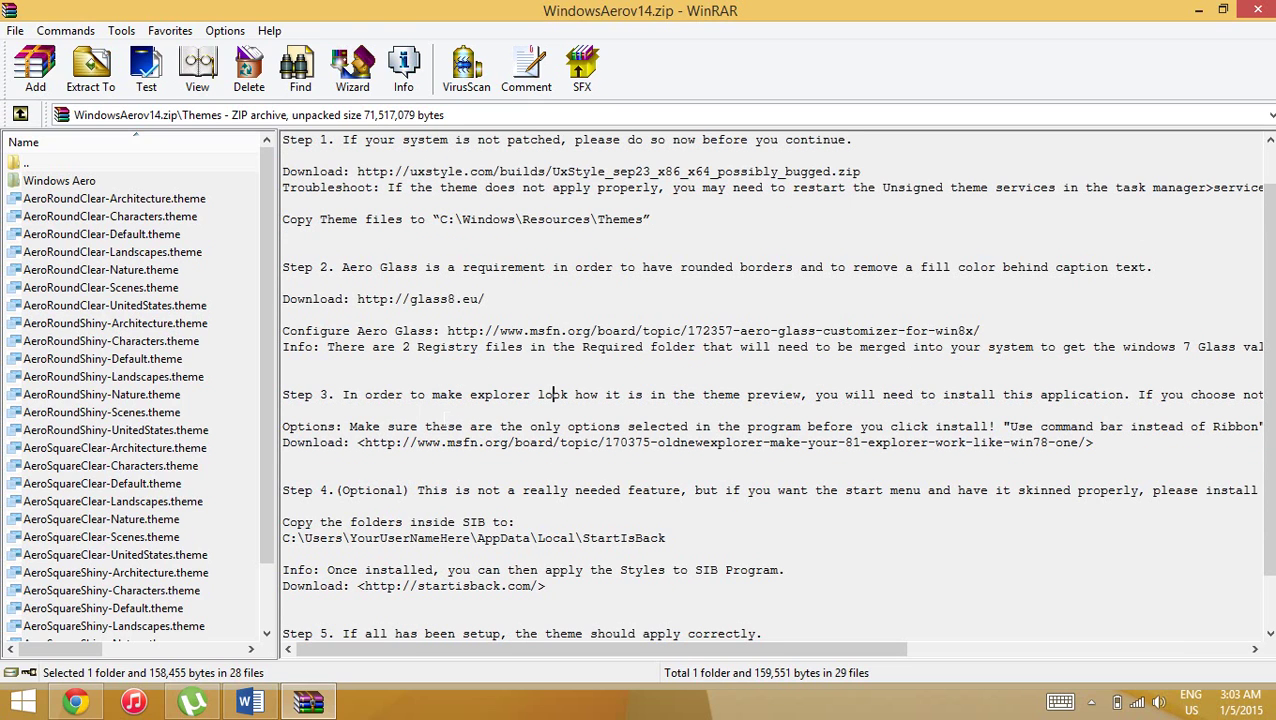
click(342, 394)
drag(365, 444, 1063, 444)
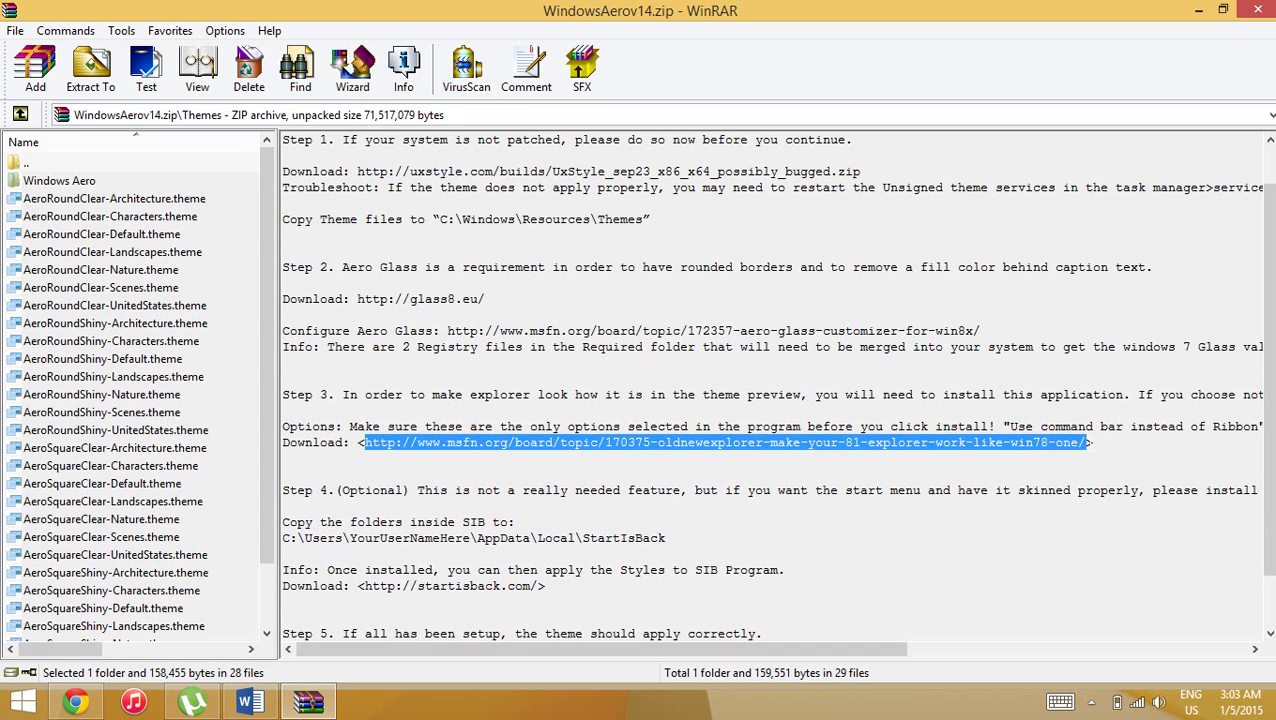
click(75, 702)
Load the copied msfn.org OldNewExplorer page in a new Chrome tab
click(570, 14)
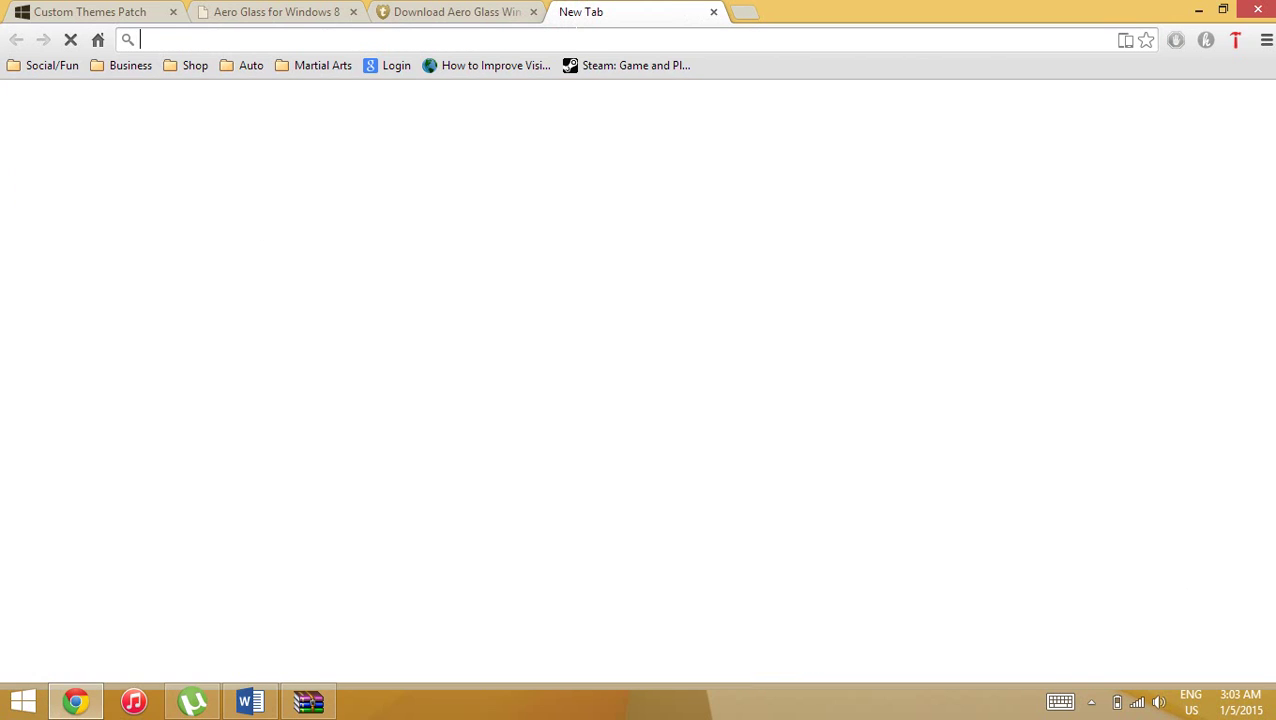
text(http://www.msfn.org/board/topic/170375-oldnewexplorer-make-your-81-explorer-work-like-win78-one/)
key(Return)
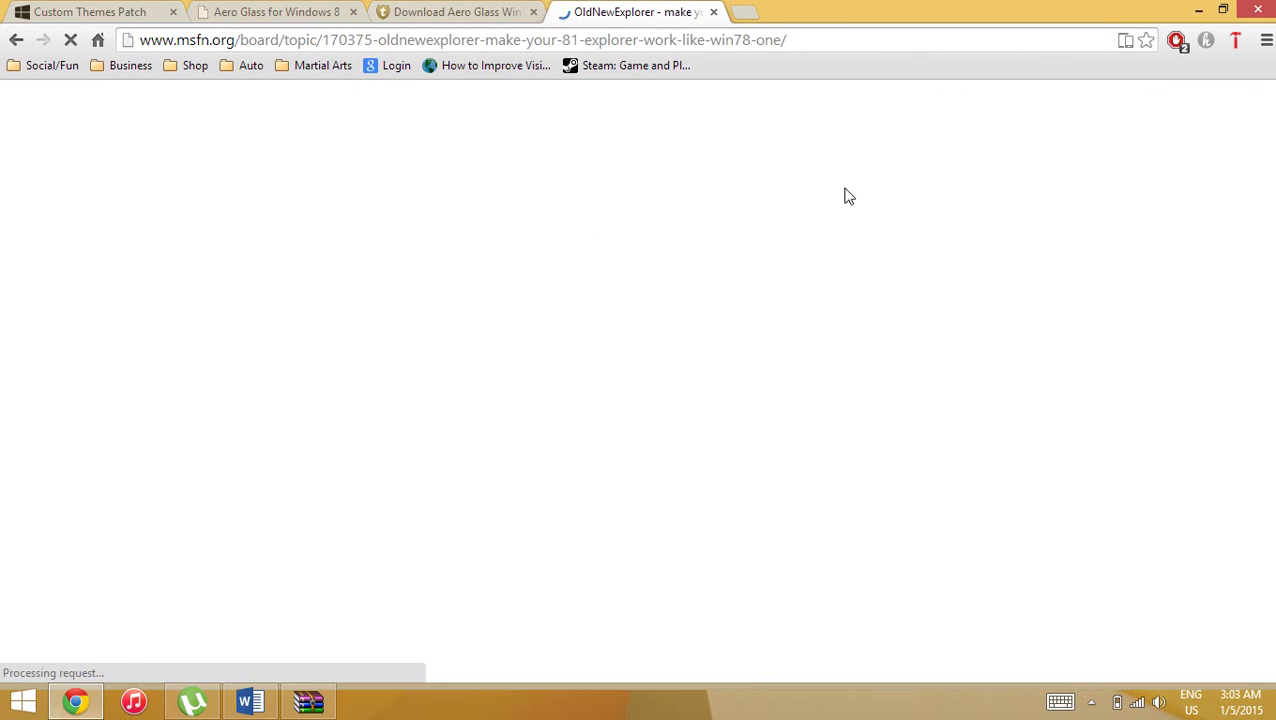
Download the tihiy.net OldNewExplorer .rar archive and open it in WinRAR
scroll(395, 212, down, 10)
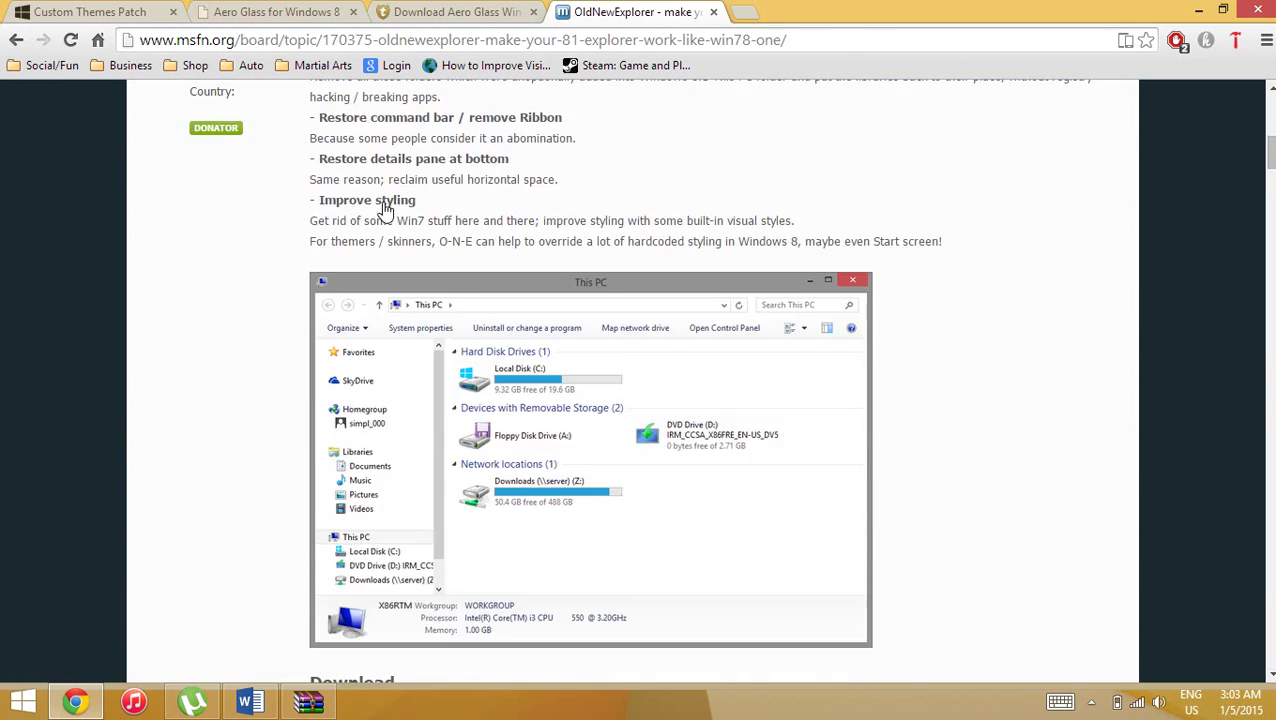
scroll(383, 200, down, 4)
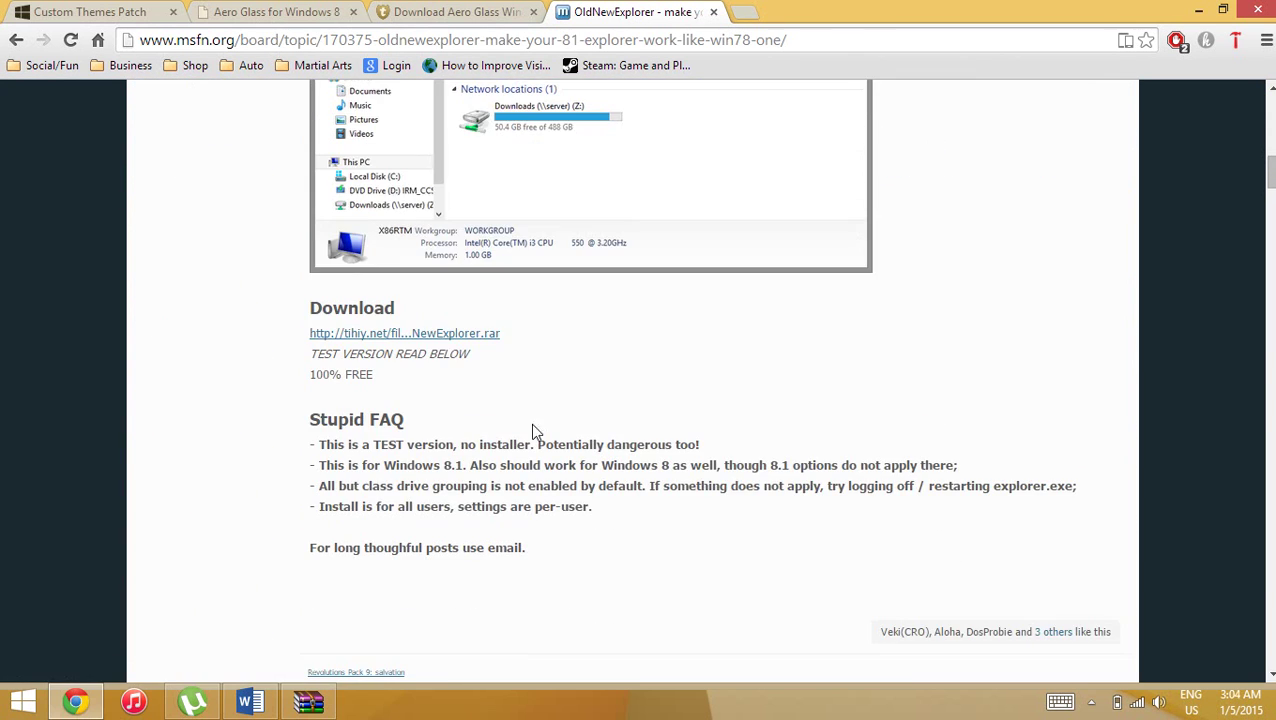
click(343, 337)
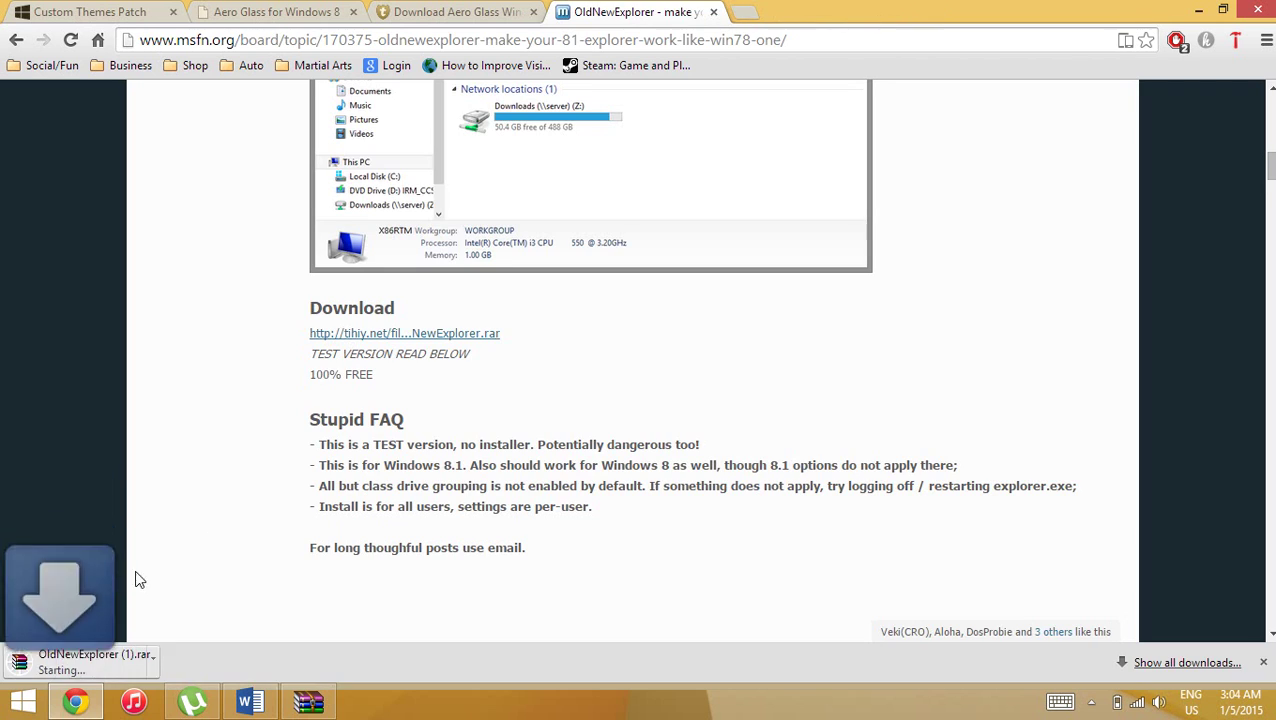
click(96, 656)
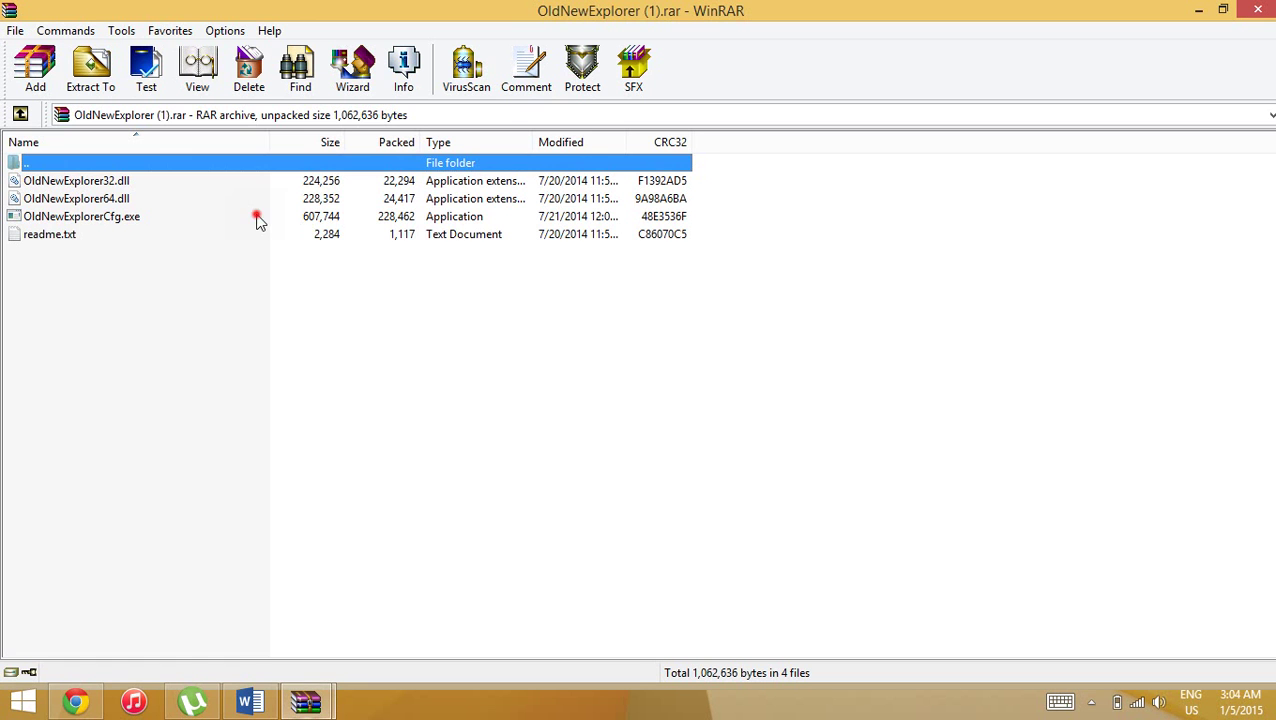
Run OldNewExplorerCfg.exe from the archive, close its configuration, then close the archive window
click(252, 218)
click(252, 218)
click(260, 222)
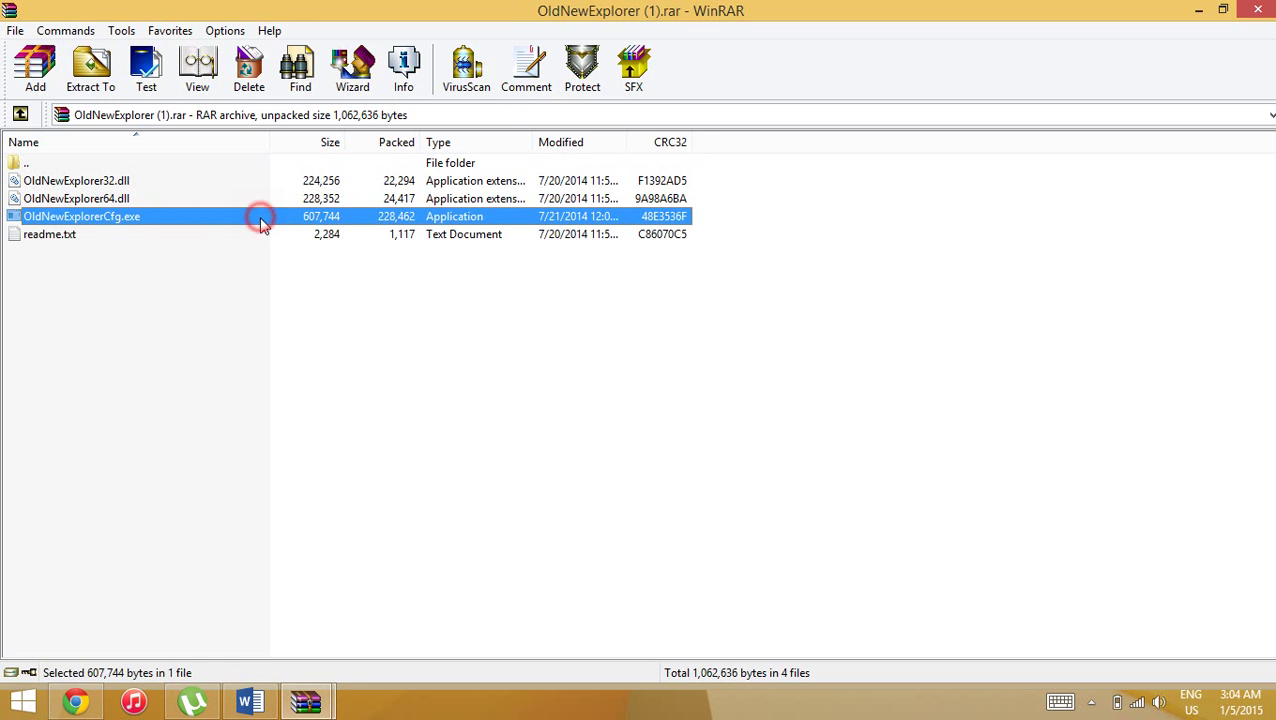
double_click(260, 222)
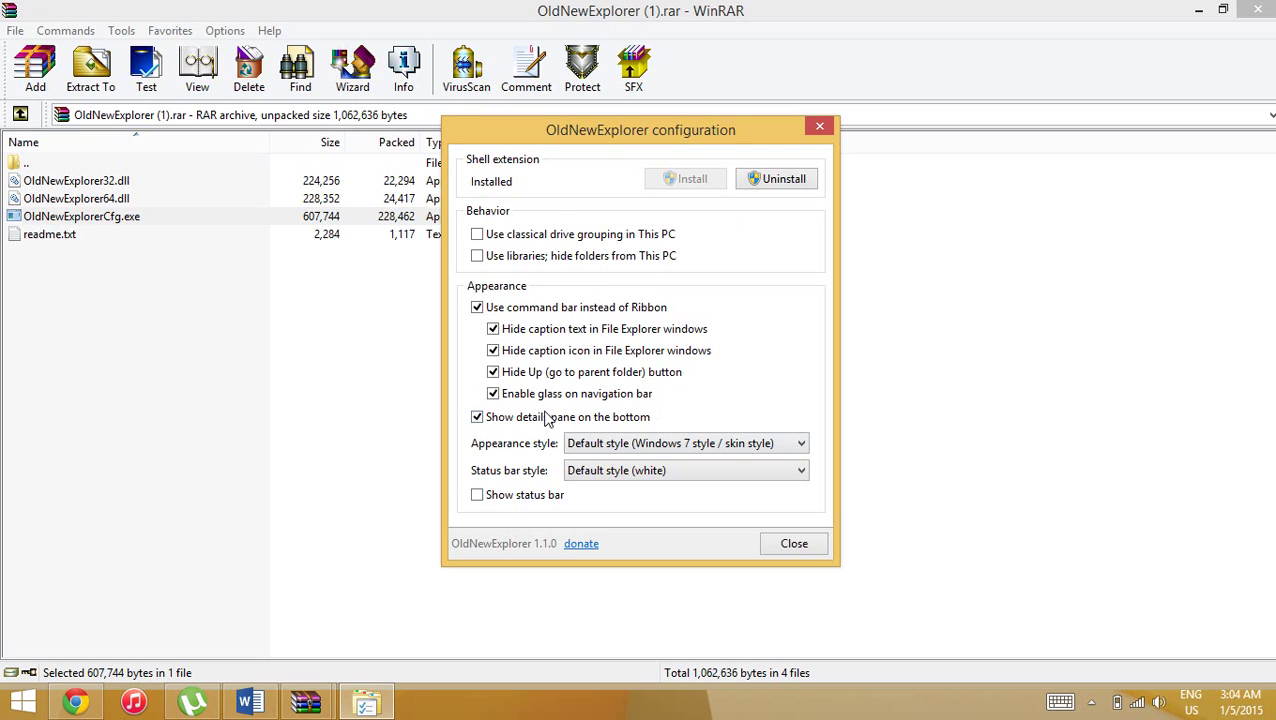
click(790, 545)
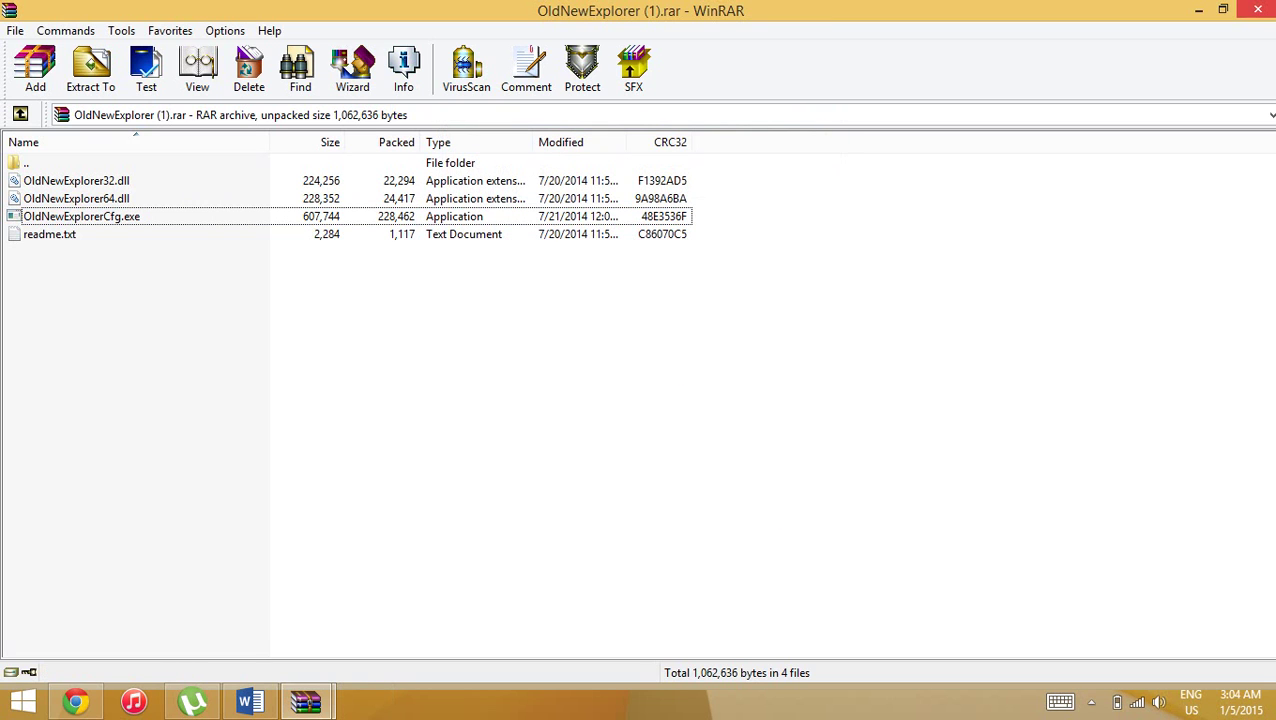
click(1257, 9)
Bring back the Windows Aero guide and read down to its Step 4 line
click(308, 701)
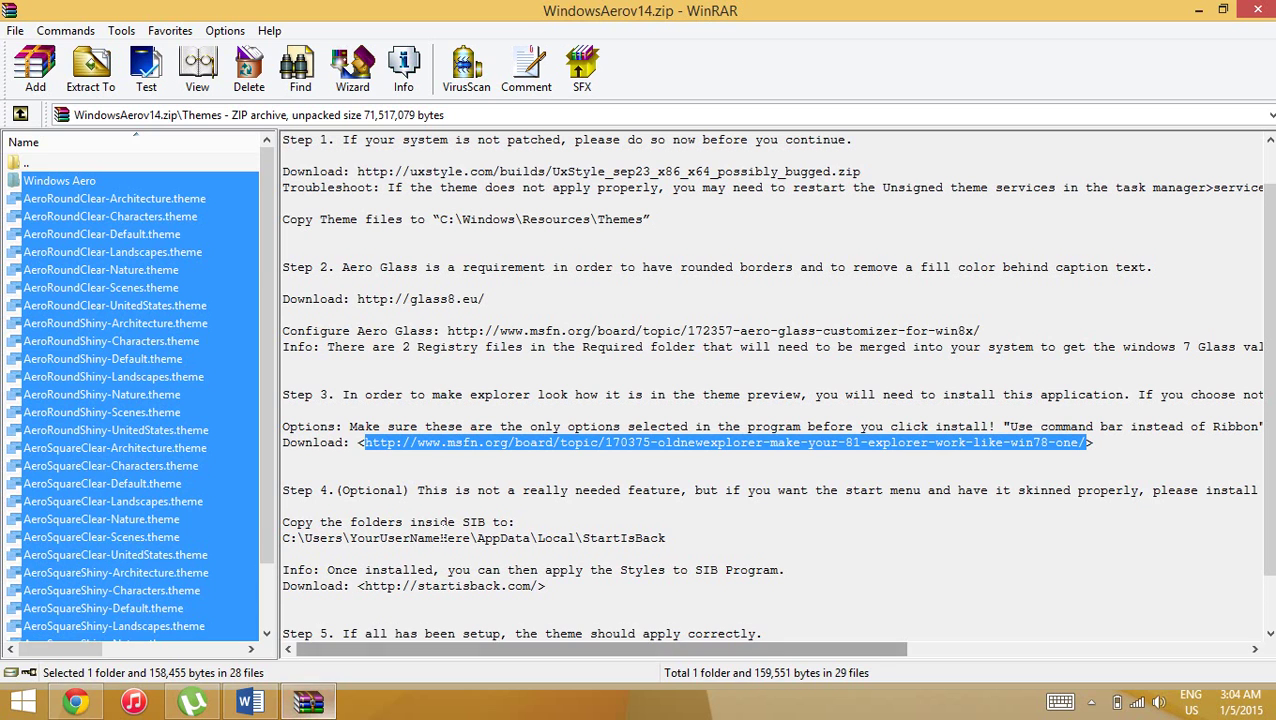
click(538, 490)
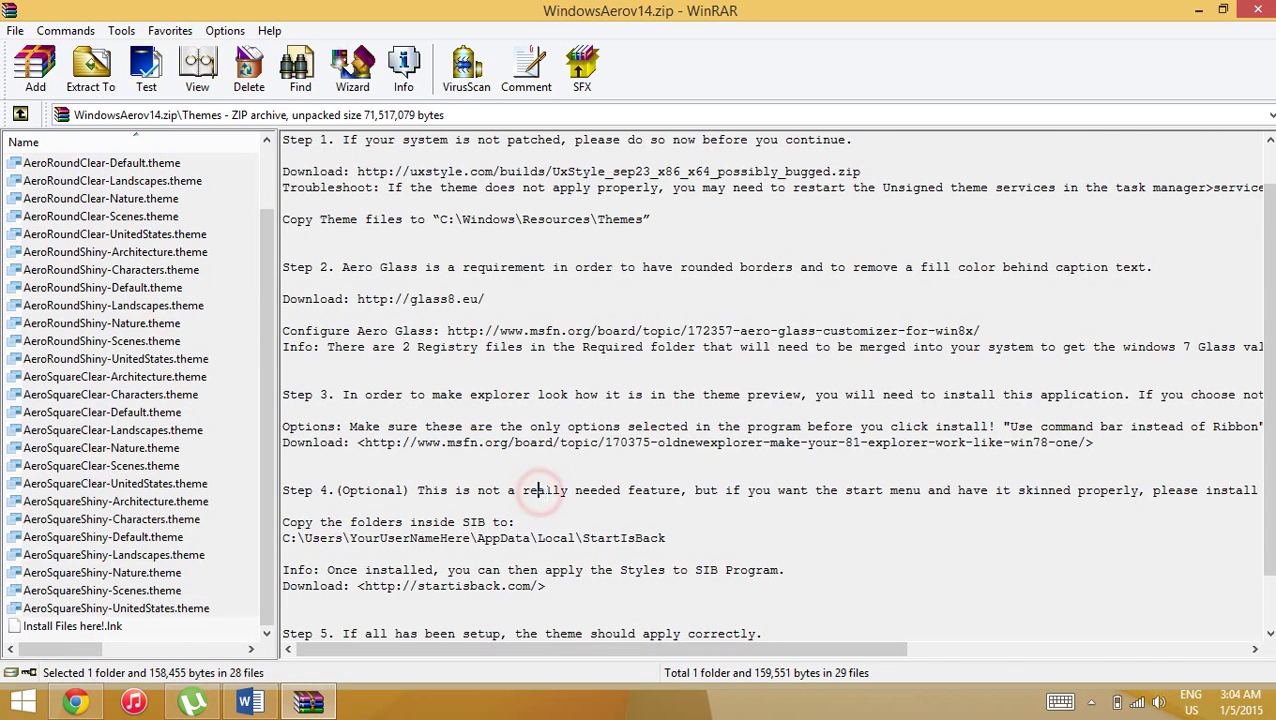
scroll(538, 440, down, 2)
click(472, 434)
drag(802, 434, 1101, 428)
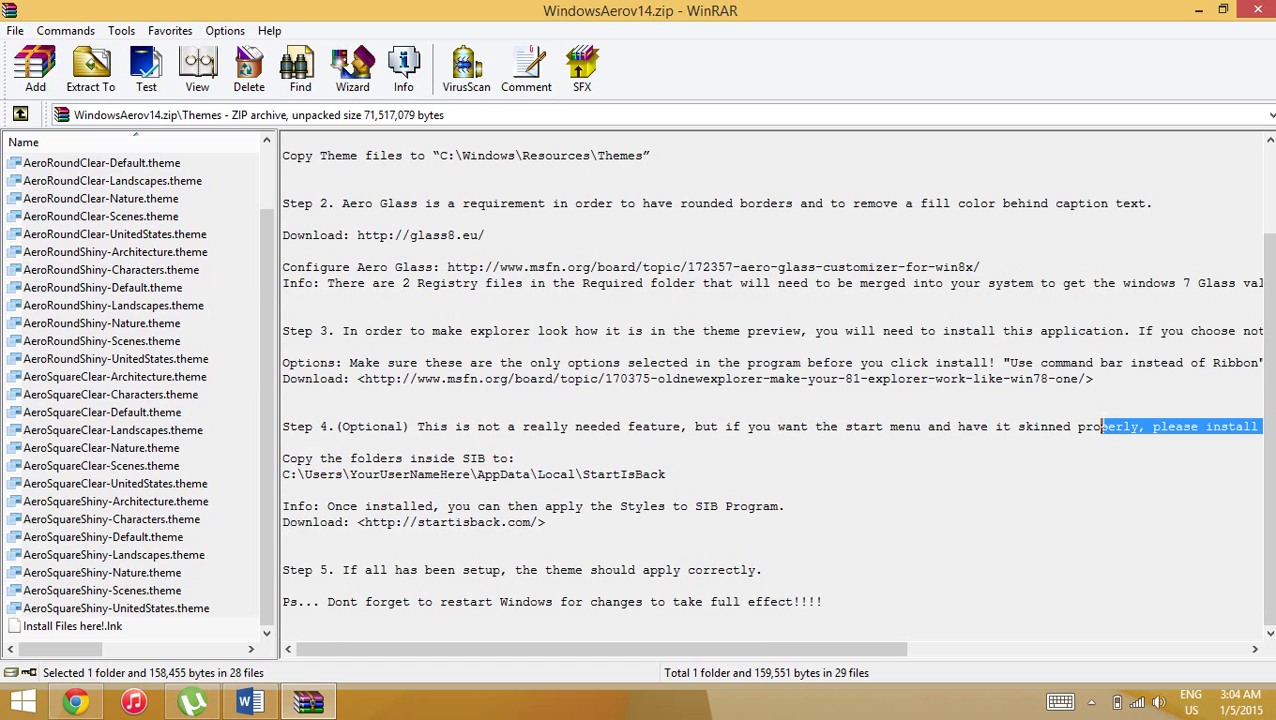
click(433, 500)
Highlight the startisback.com address, then return to Chrome with a new blank tab
drag(418, 520, 675, 540)
click(634, 526)
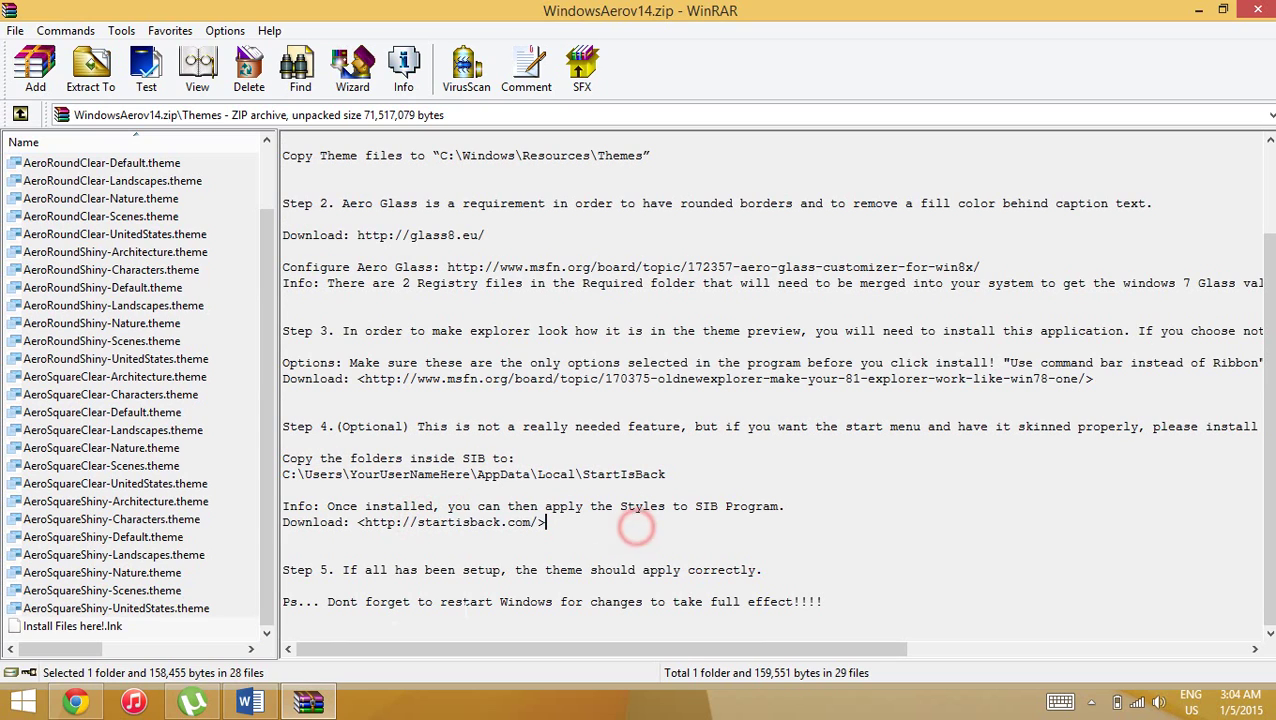
click(88, 702)
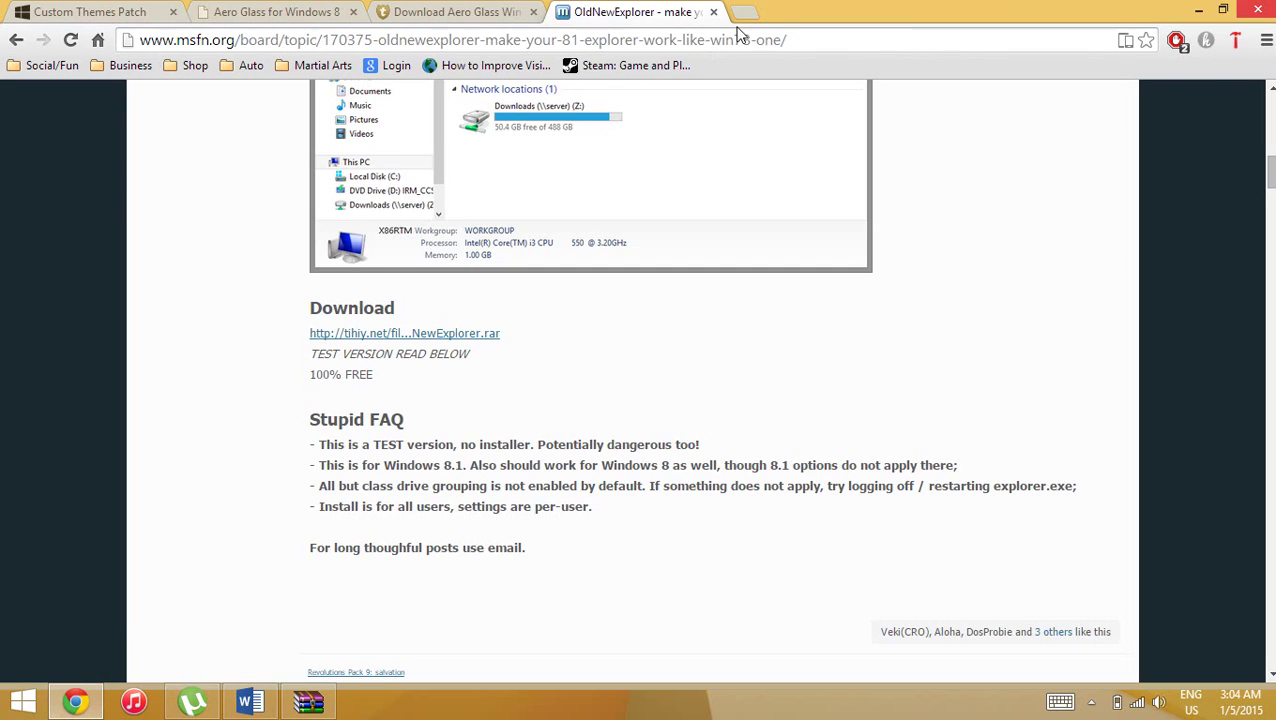
click(740, 22)
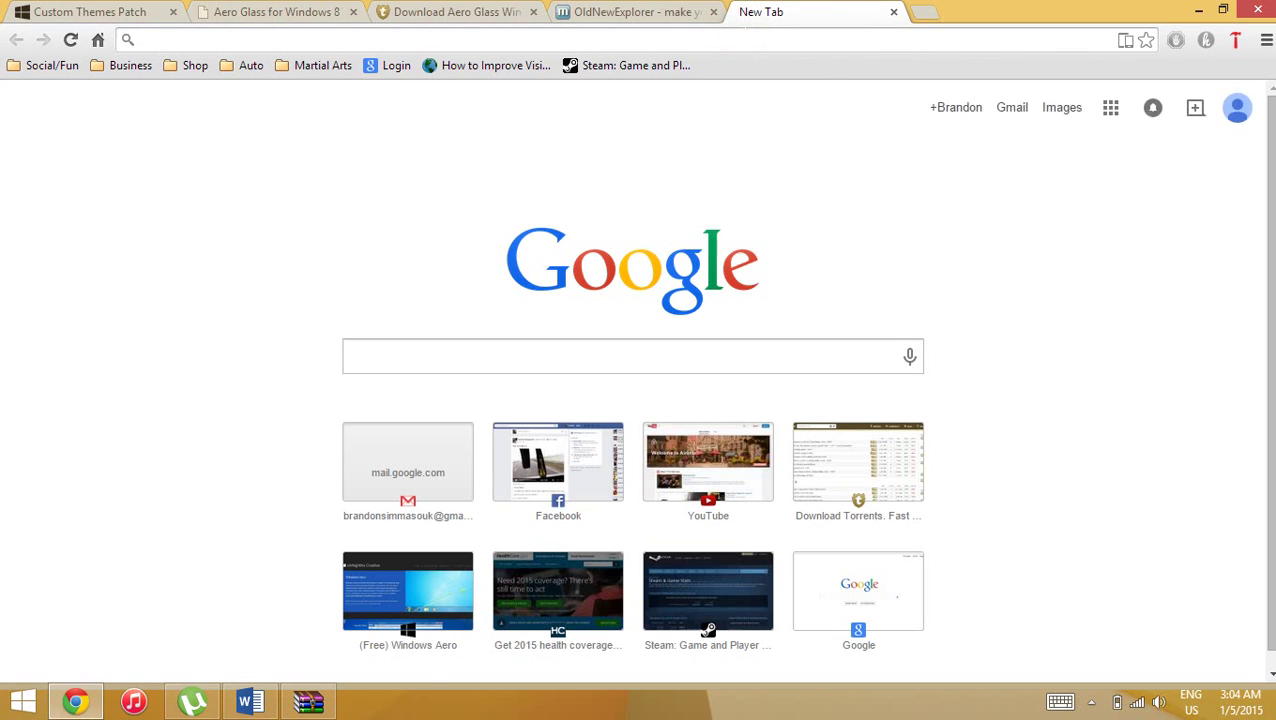
Load classicshell.net in Chrome, scroll its download section, and minimize the browser
text(classic)
key(Return)
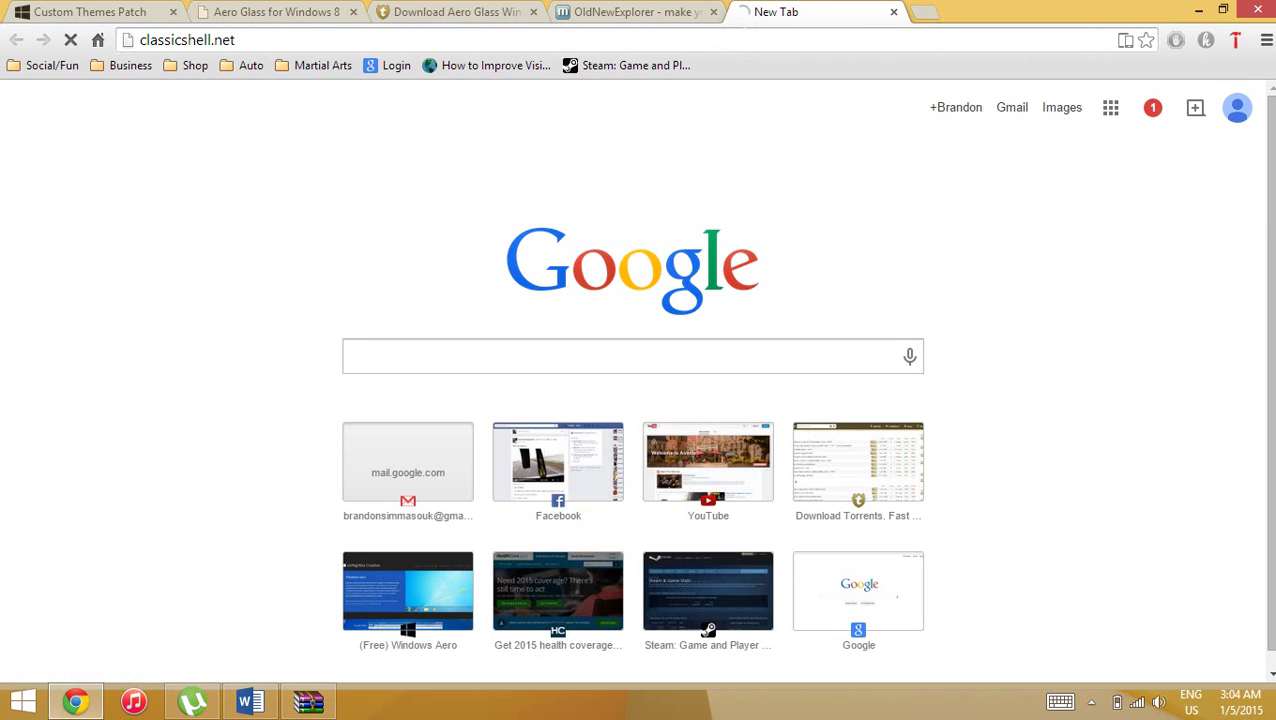
key(super)
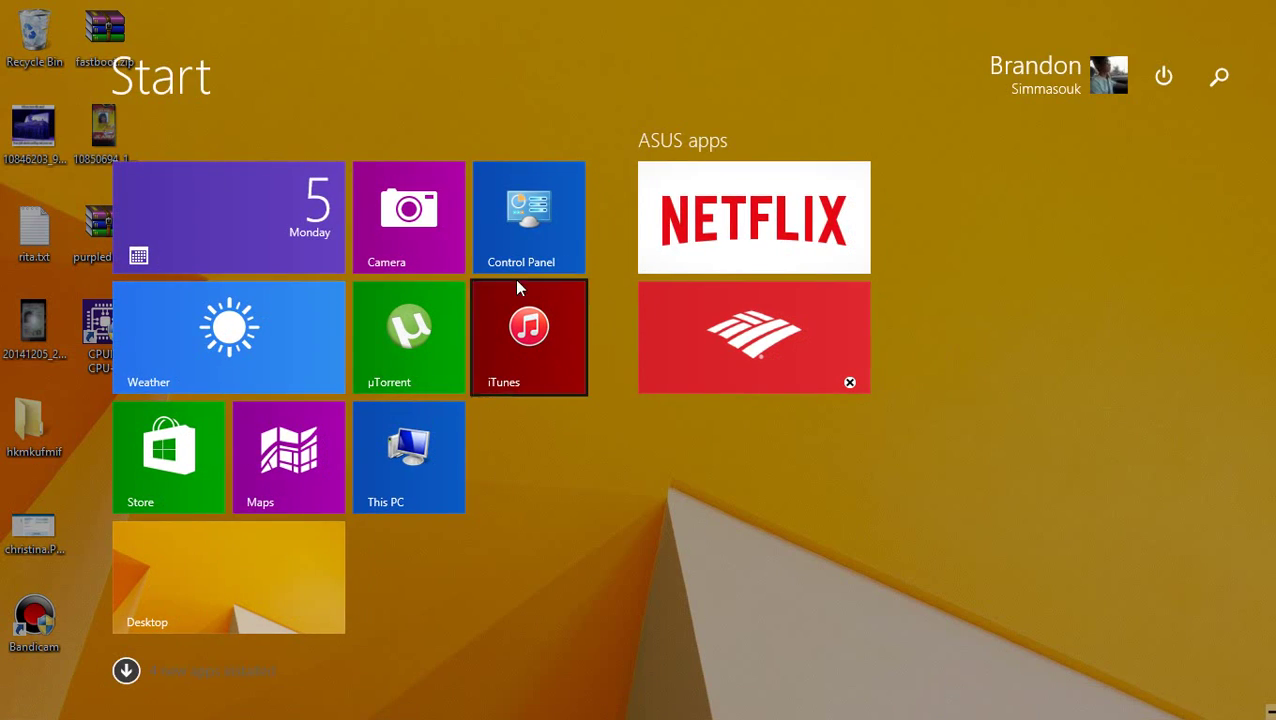
click(24, 700)
scroll(229, 355, down, 2)
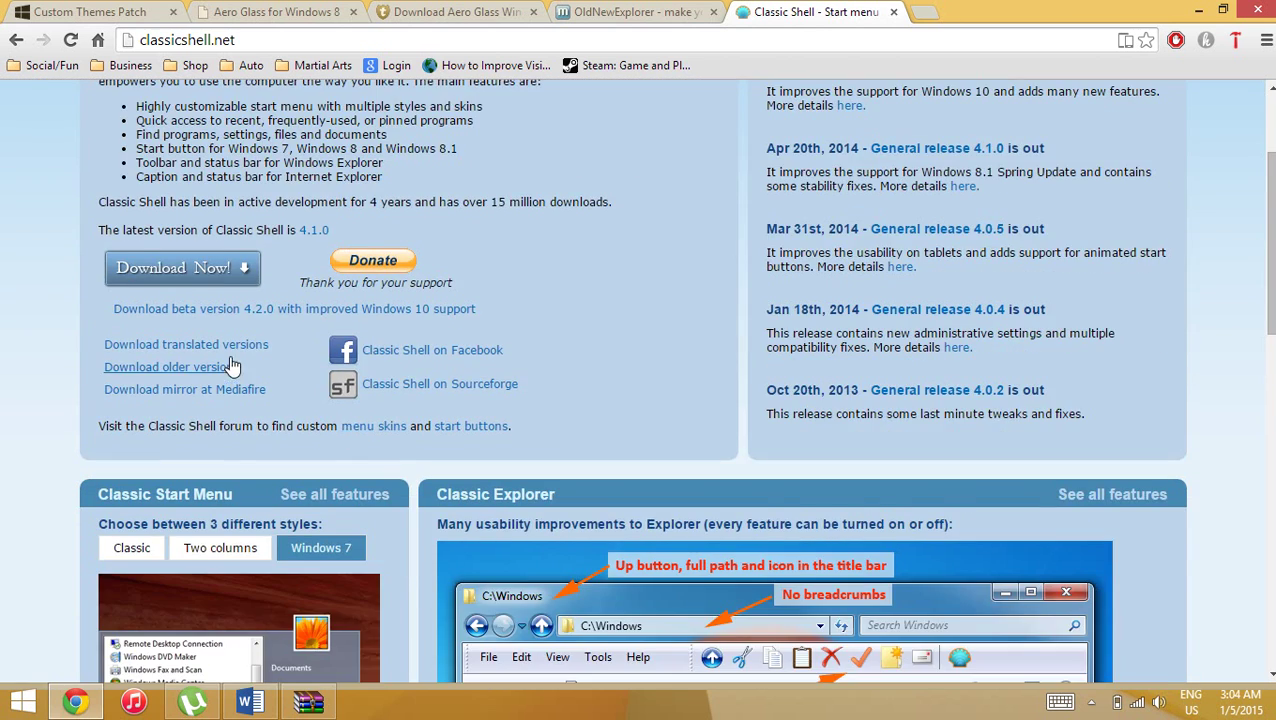
scroll(215, 440, up, 2)
click(1272, 714)
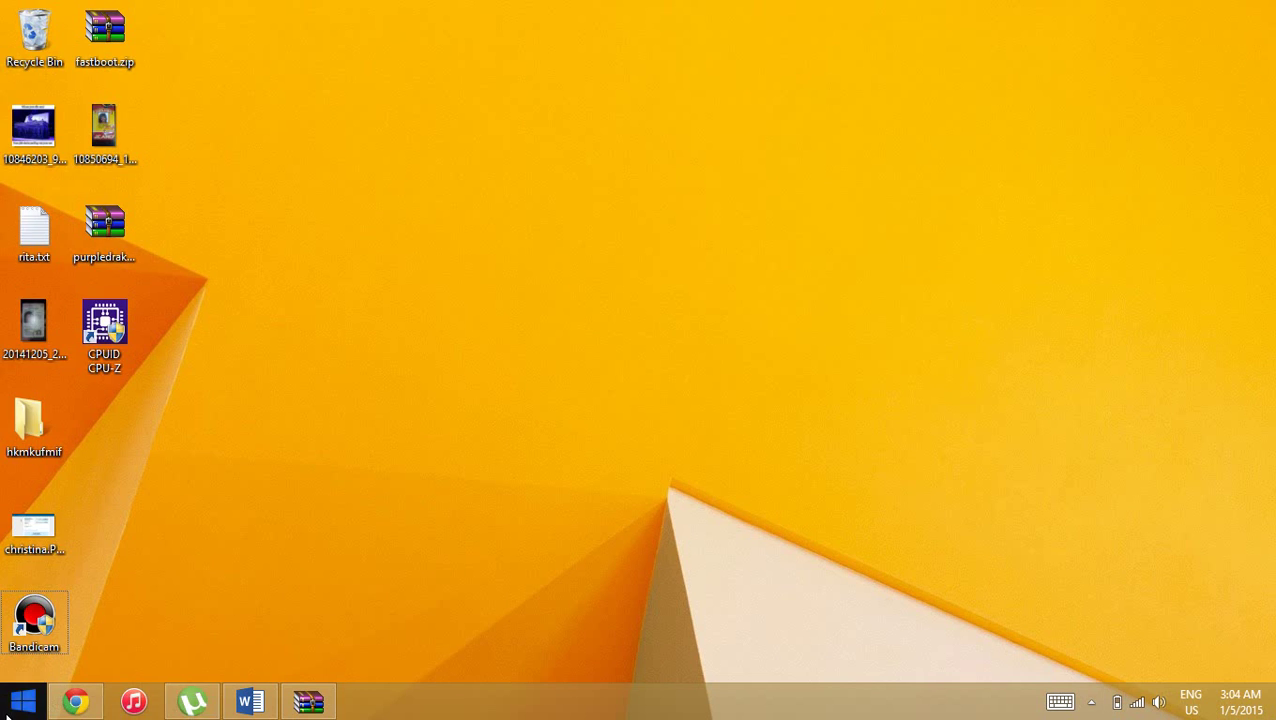
Search the Start screen for 'classic' and launch Classic Start Menu Settings
right_click(10, 705)
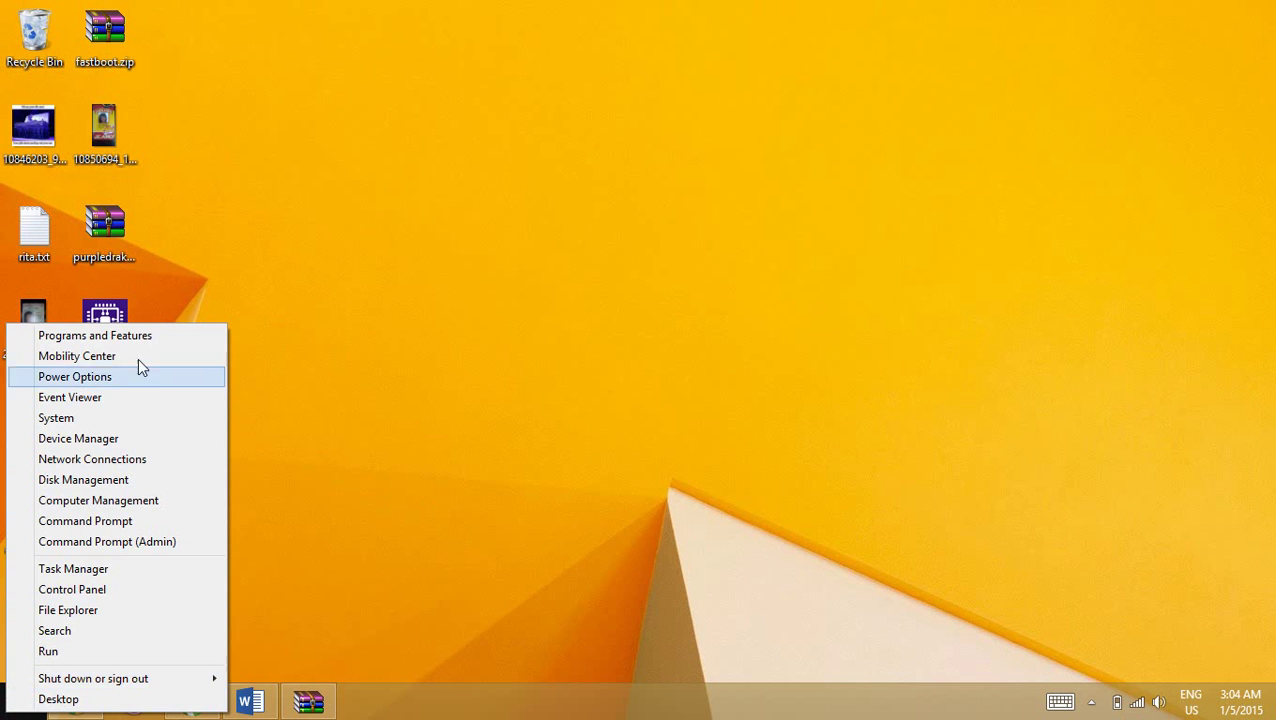
click(421, 267)
key(super)
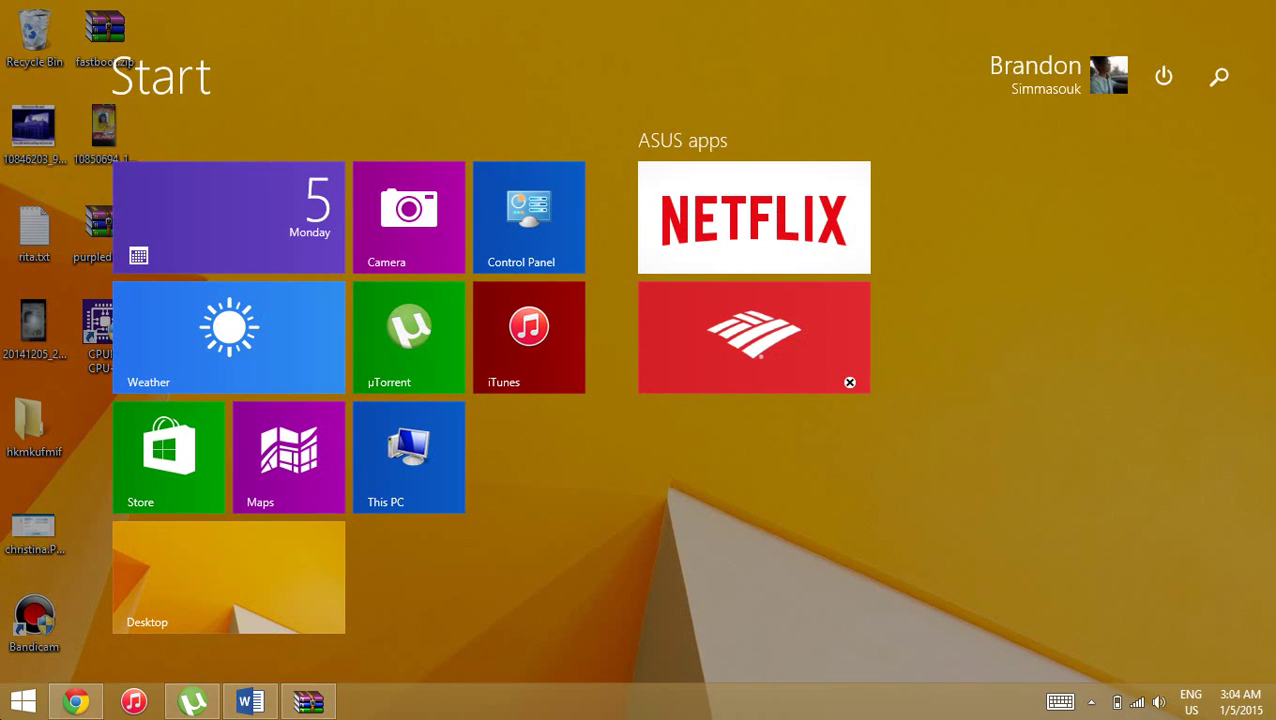
text(classic)
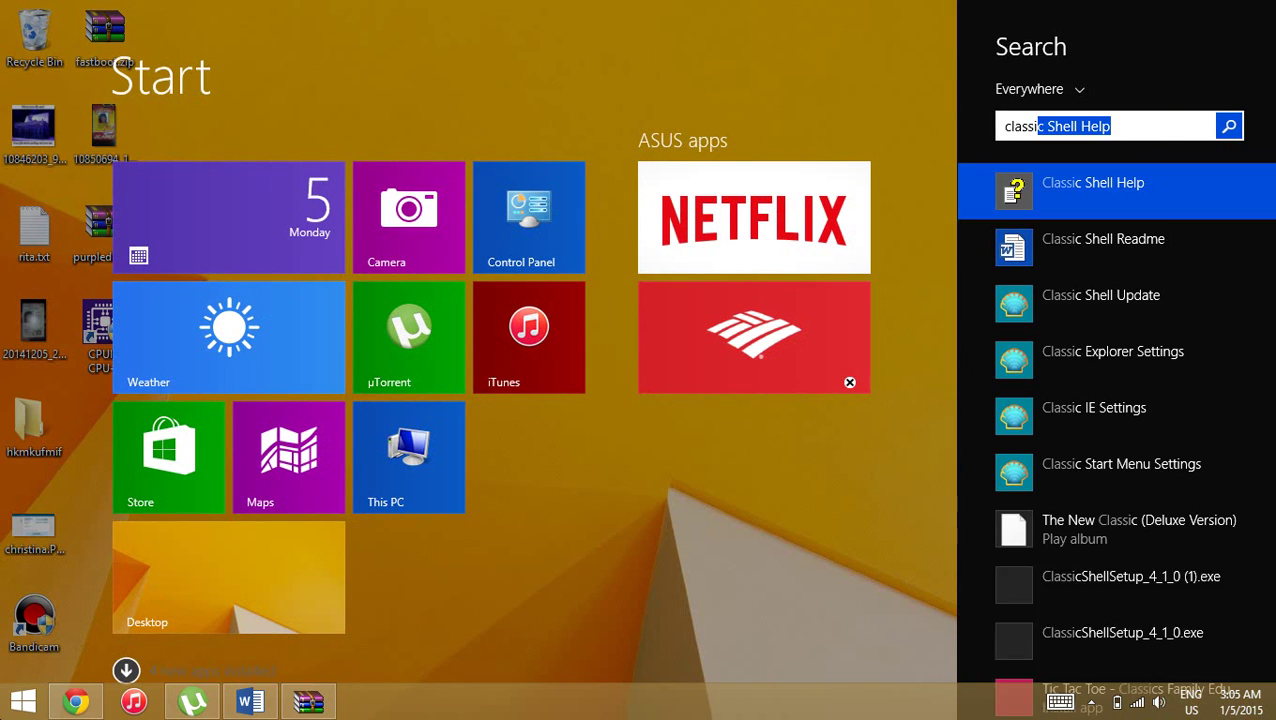
key(Down)
key(Down)
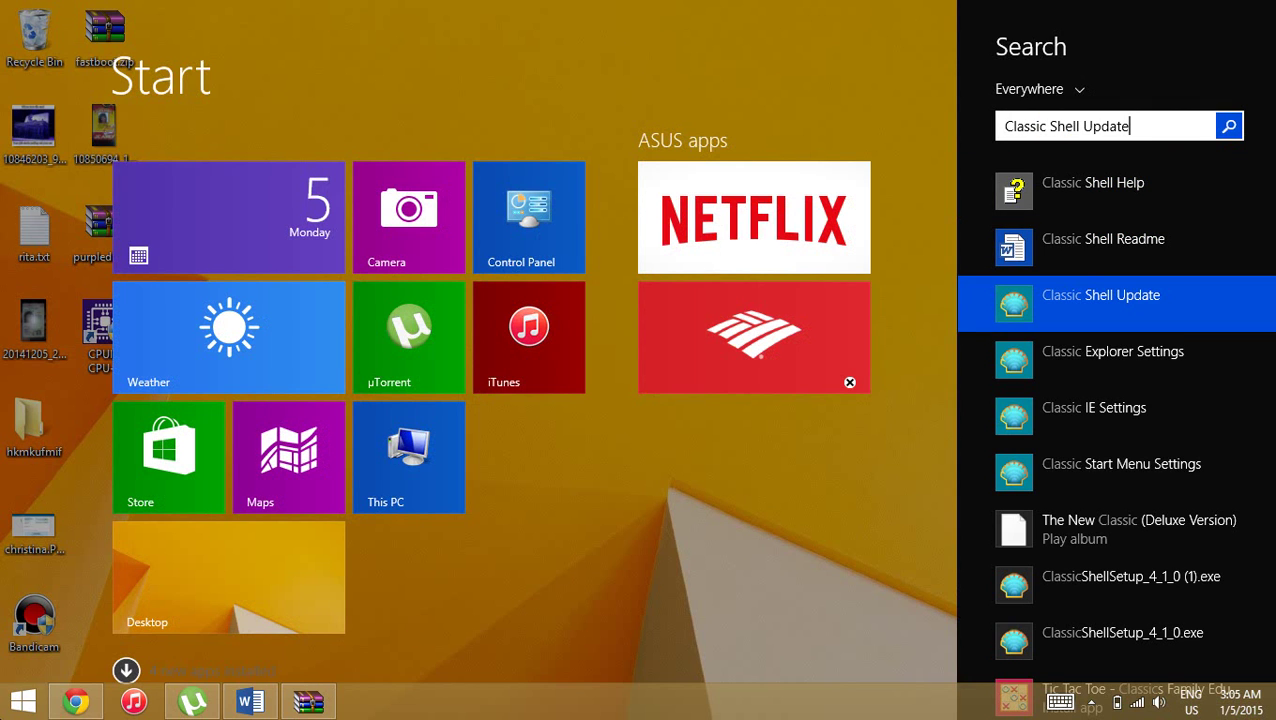
key(Down)
key(Down)
key(Down)
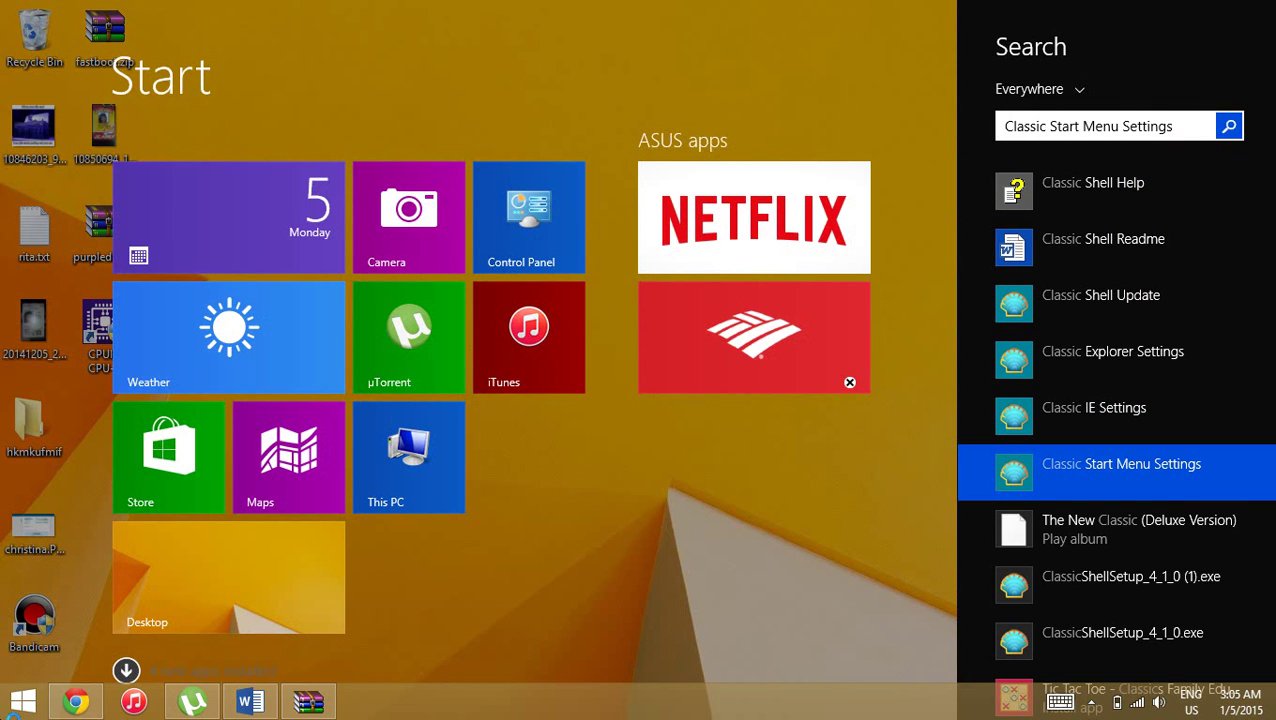
key(Return)
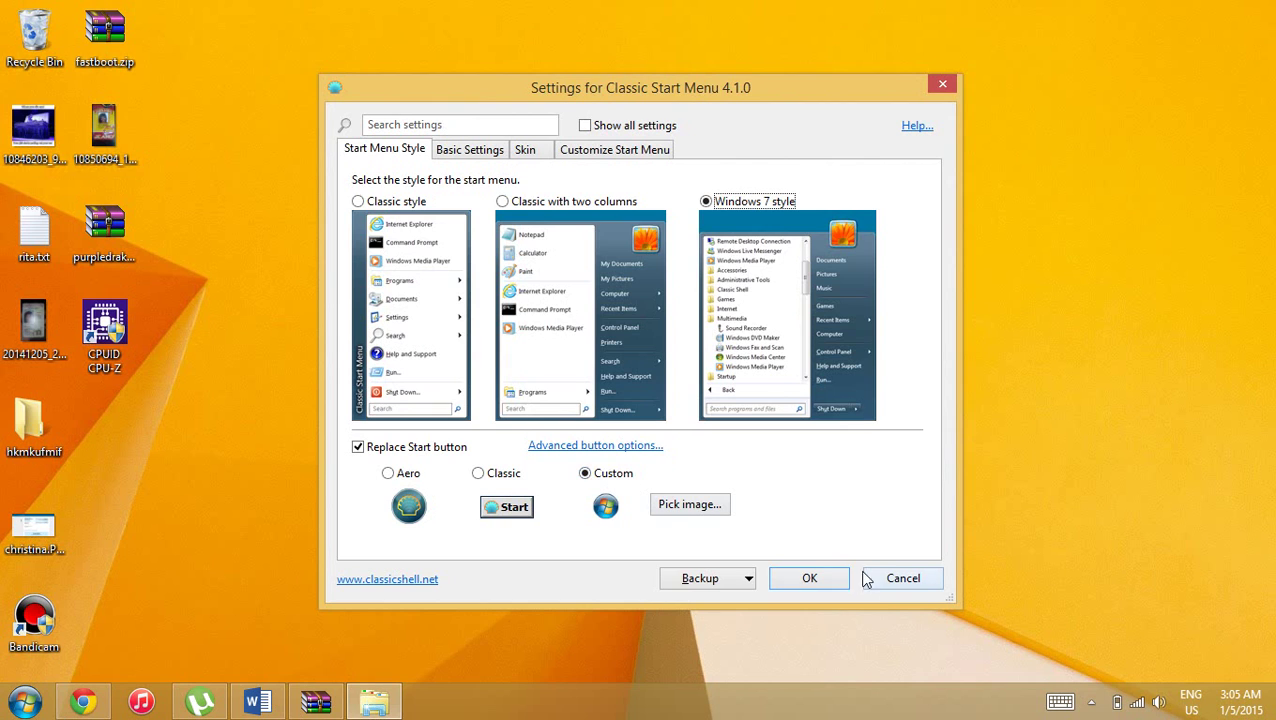
Close the settings, preview the new Classic Start menu, and reopen its settings
click(889, 580)
key(super)
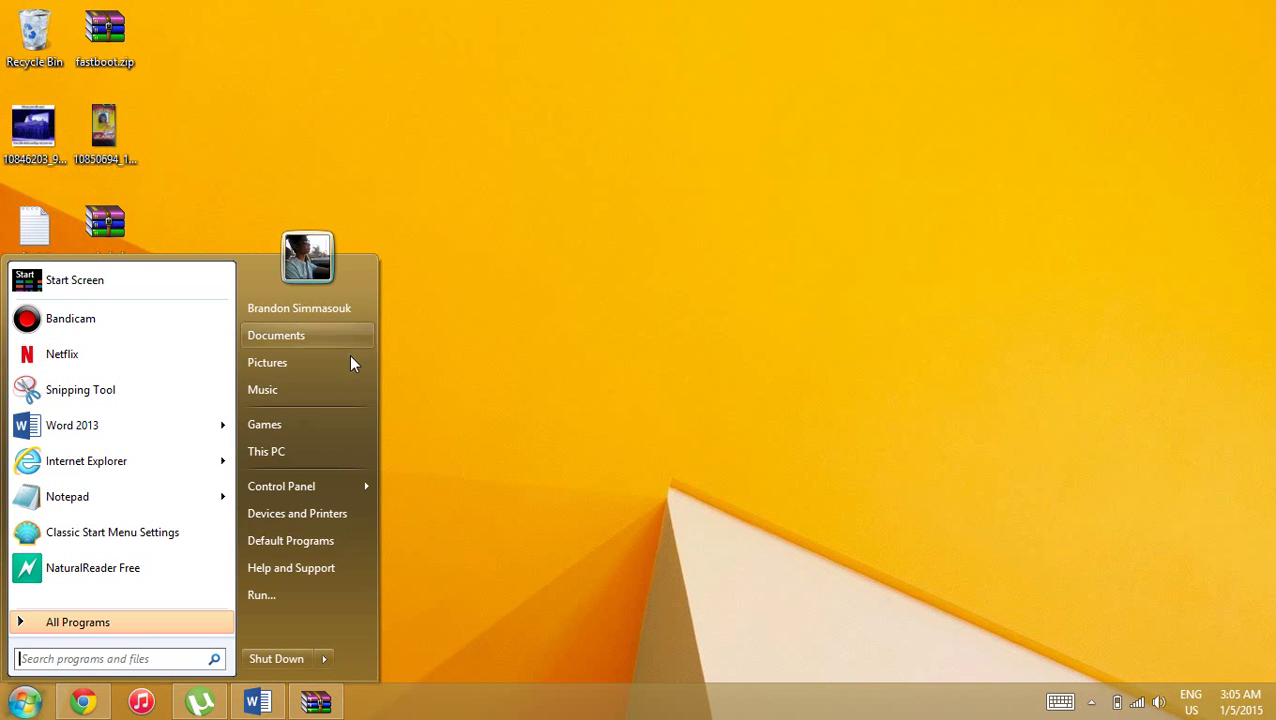
click(790, 211)
right_click(30, 695)
click(62, 654)
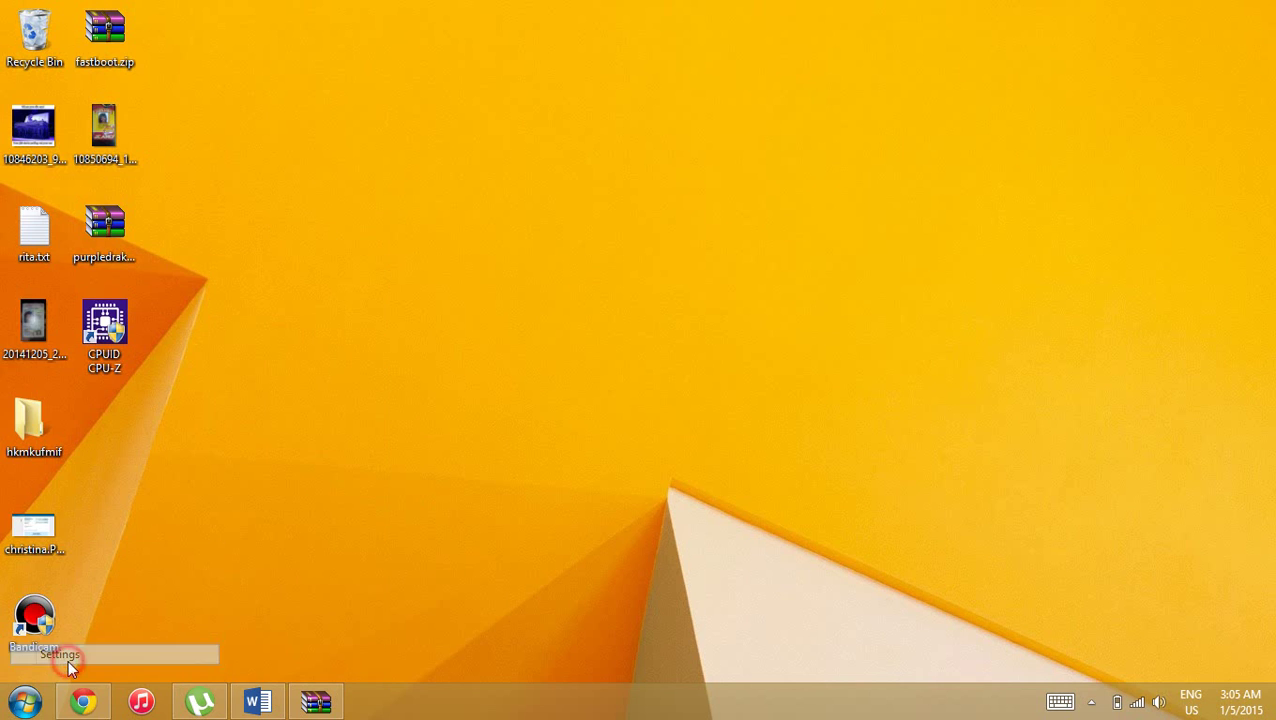
Keep the Windows Aero skin, try the Aero start button, then revert to the custom orb image
click(530, 149)
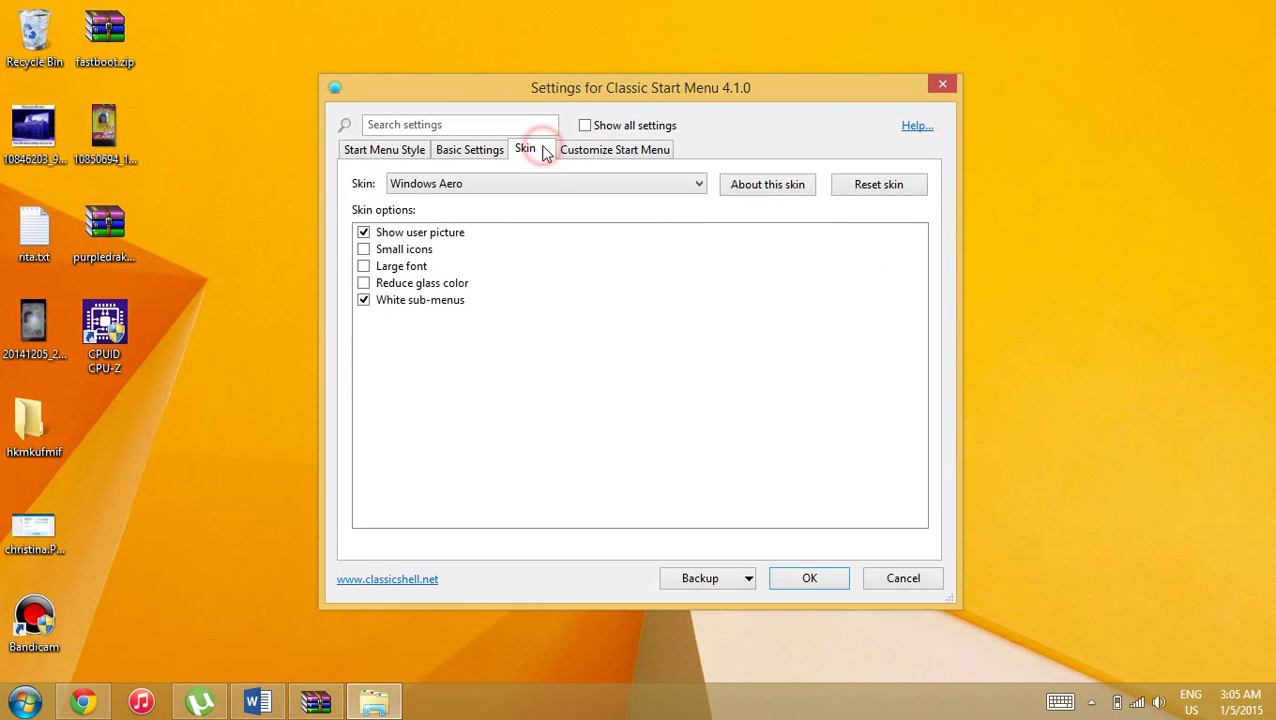
click(530, 190)
click(527, 186)
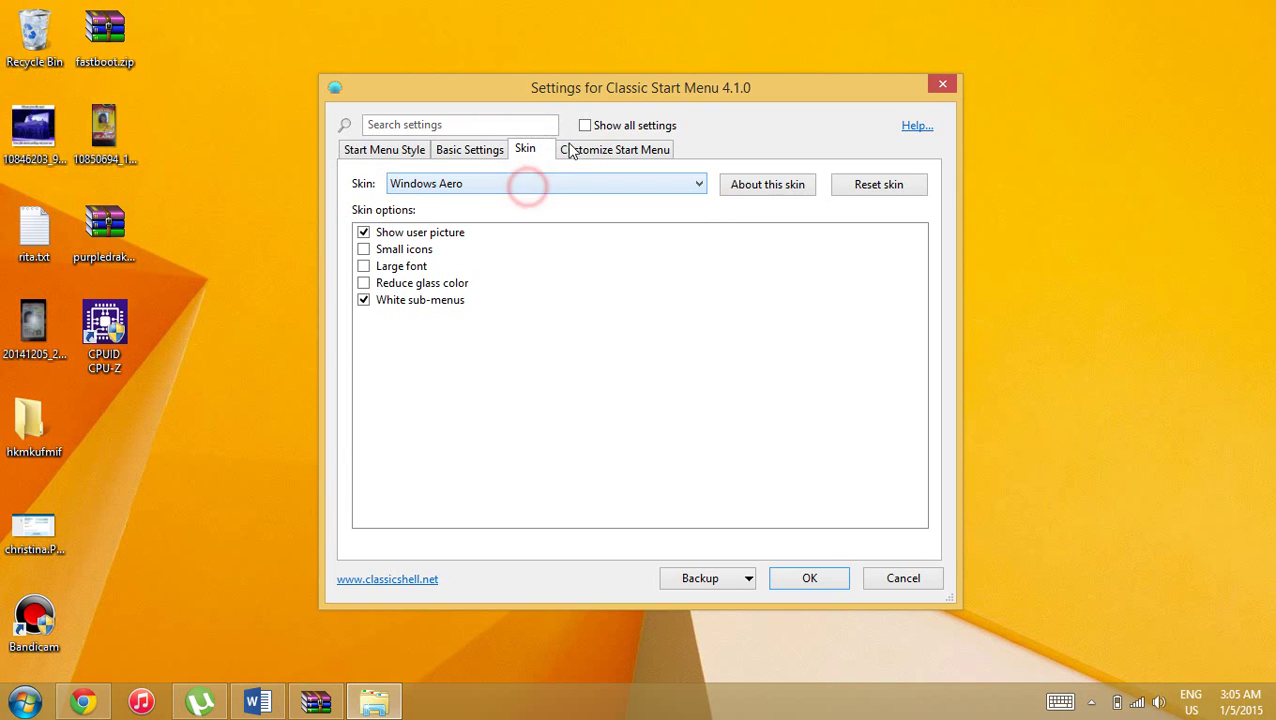
click(376, 155)
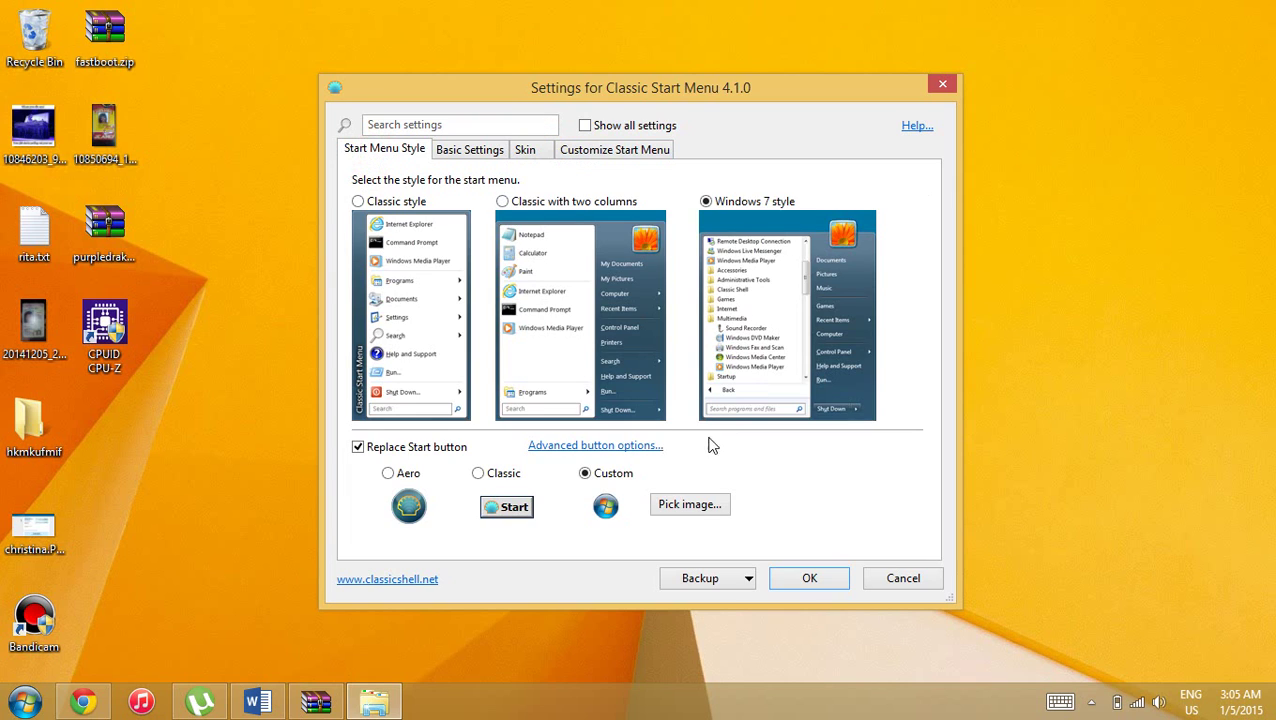
click(389, 474)
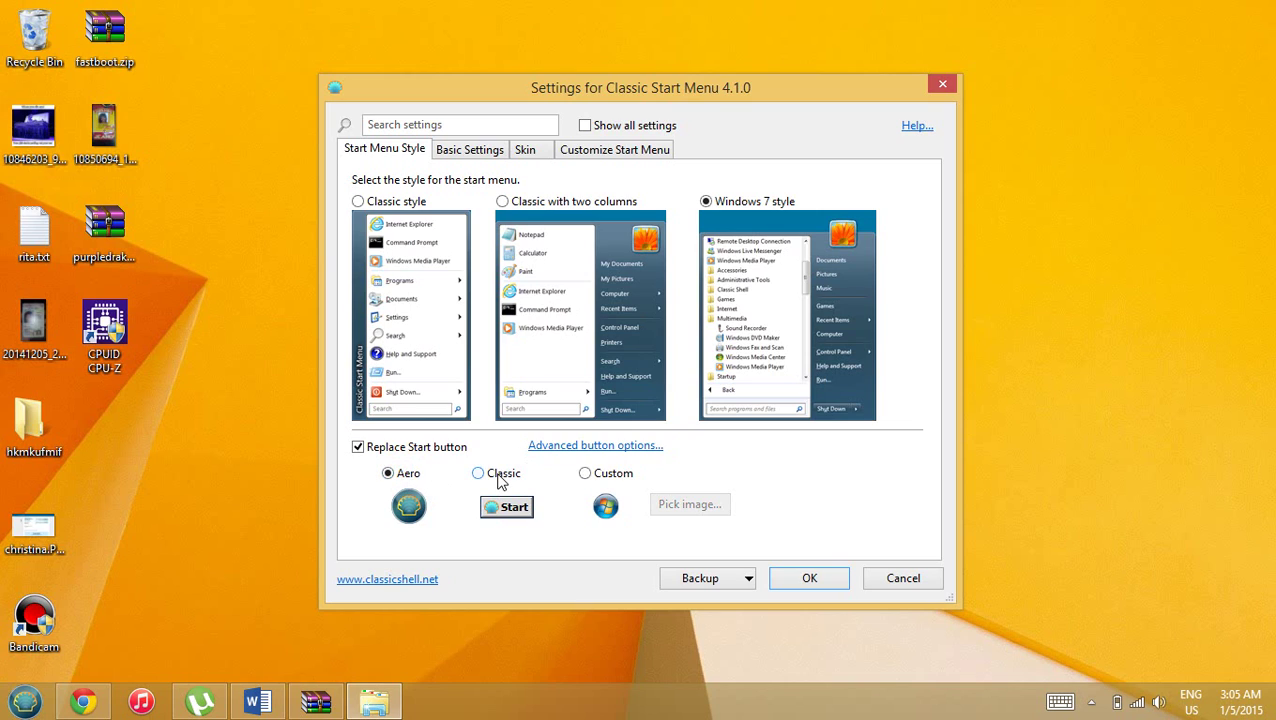
click(597, 478)
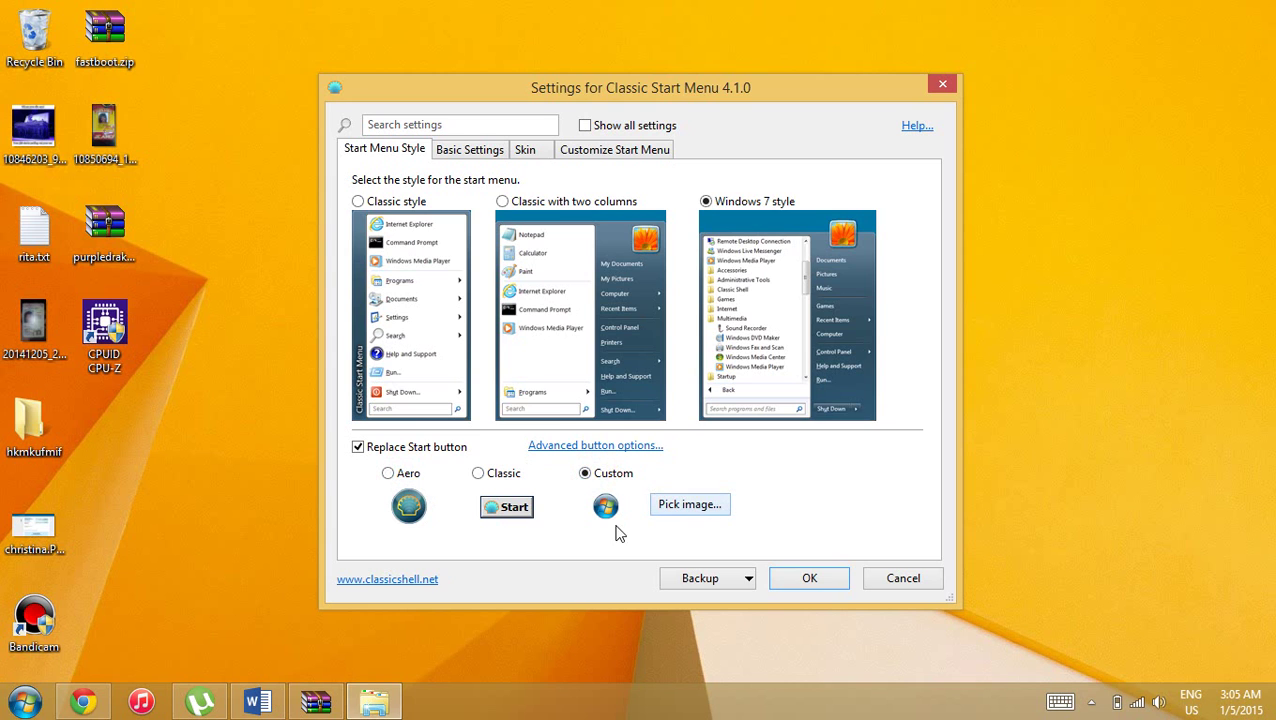
click(83, 702)
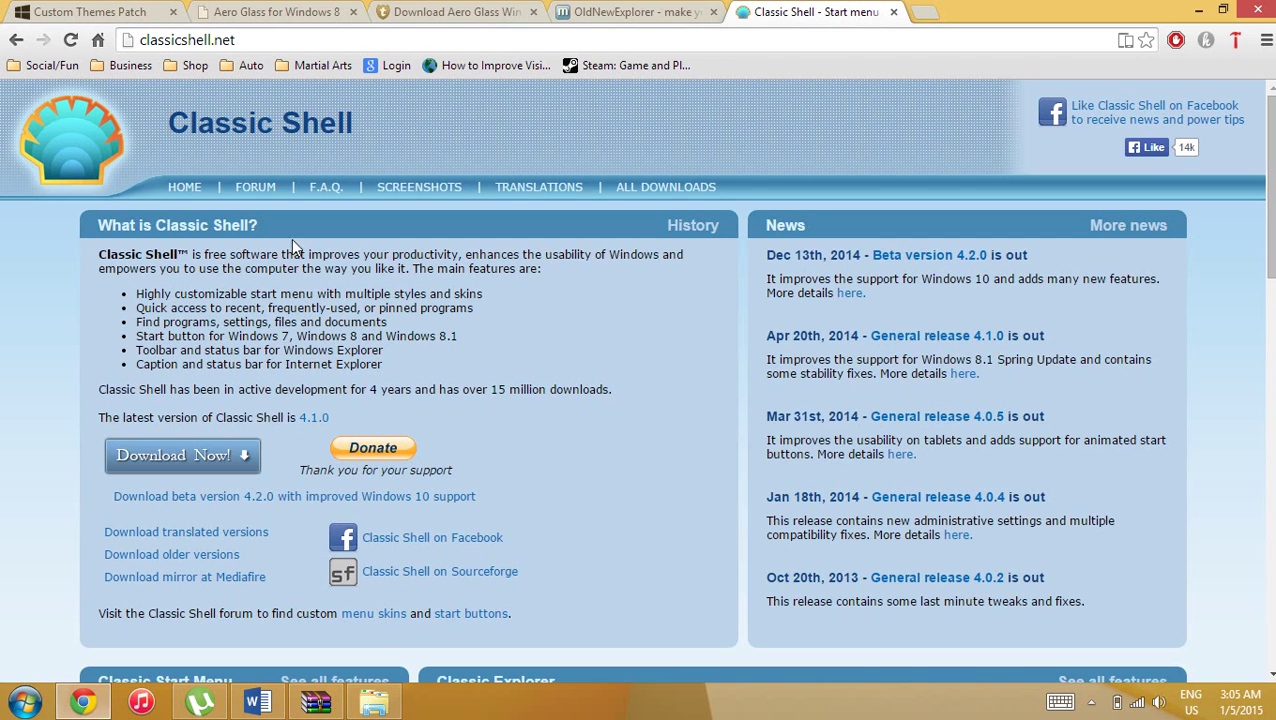
Search Google for 'classic shell' and open the Original Windows 7 Orb Start Buttons topic
click(914, 12)
text(classic shell windows 7 start orb)
key(Return)
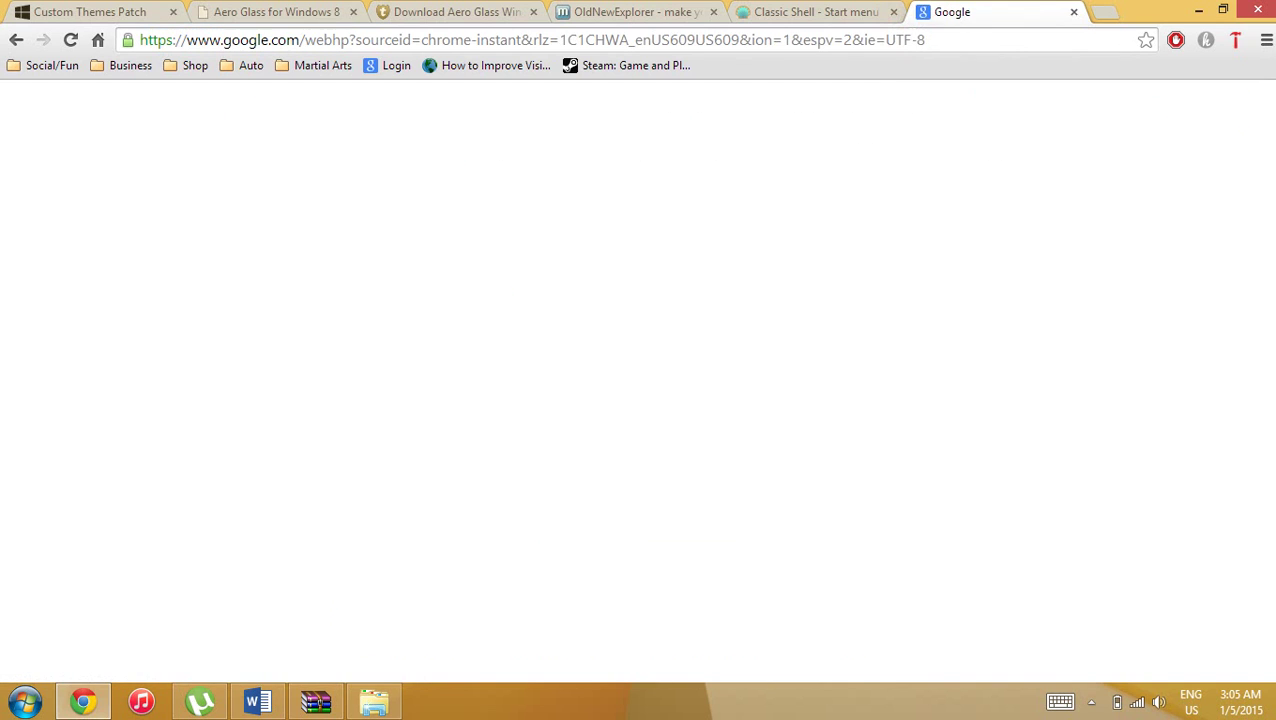
click(300, 112)
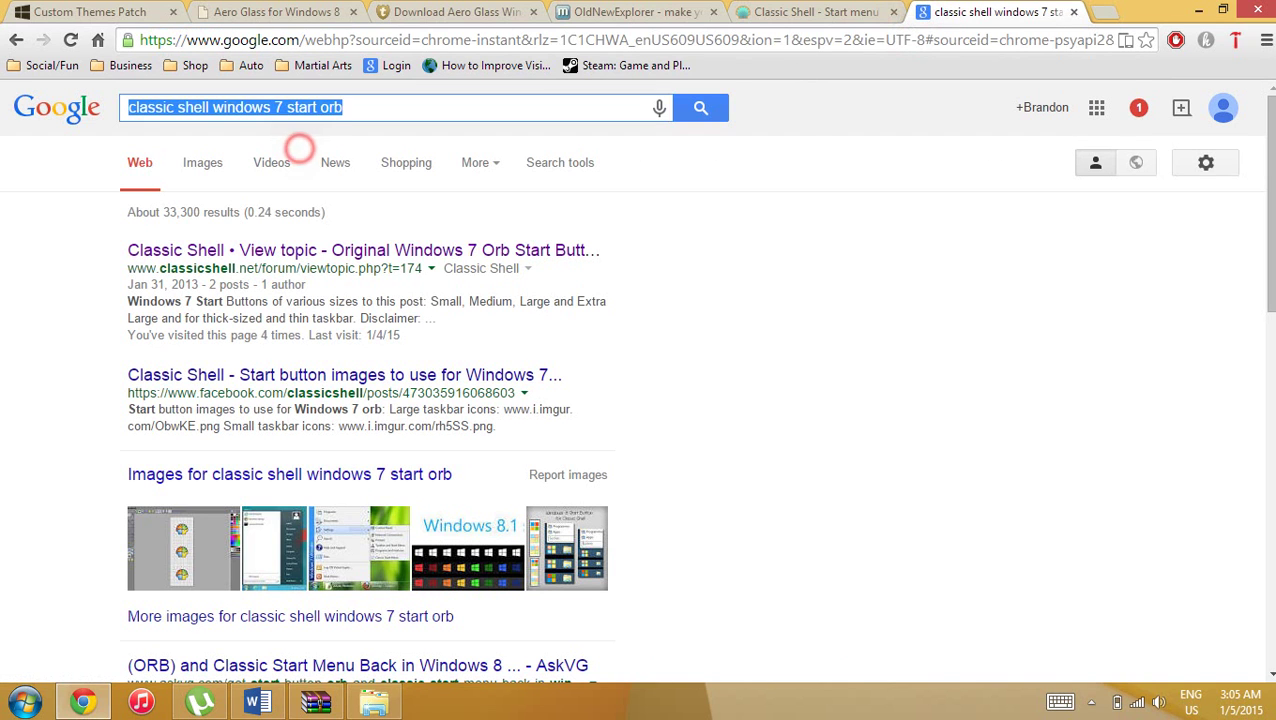
click(310, 255)
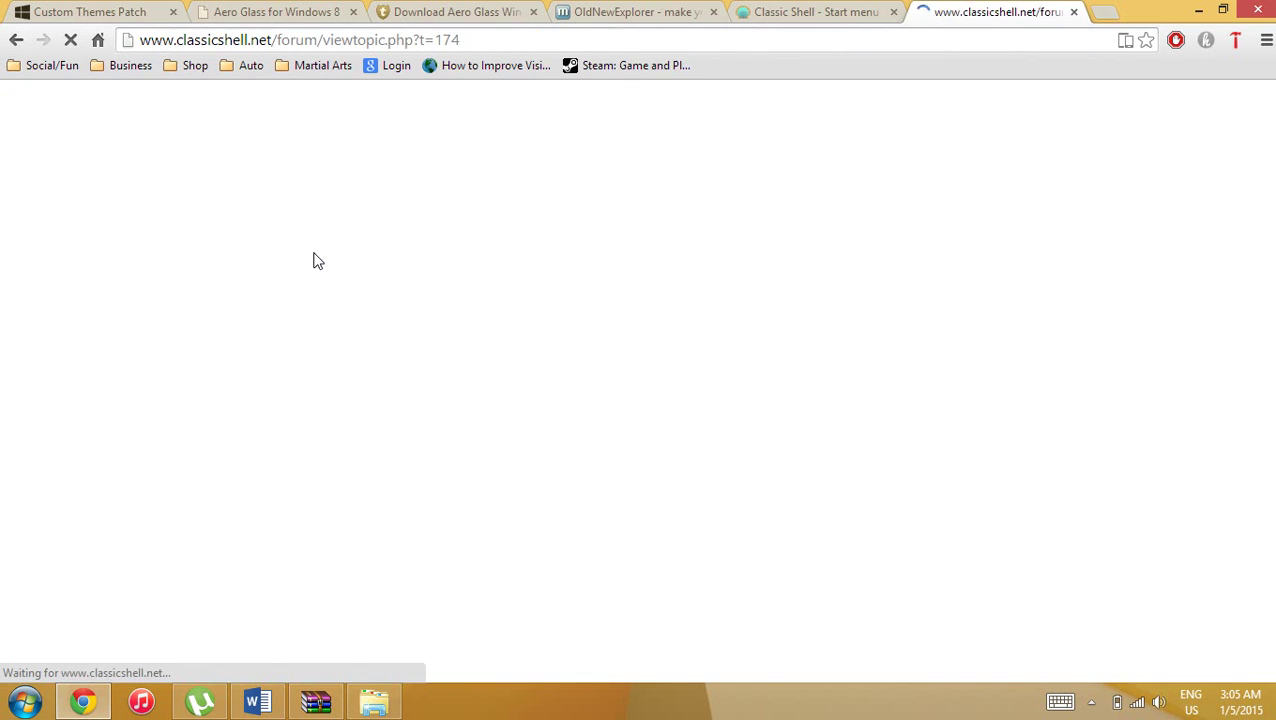
scroll(276, 348, down, 10)
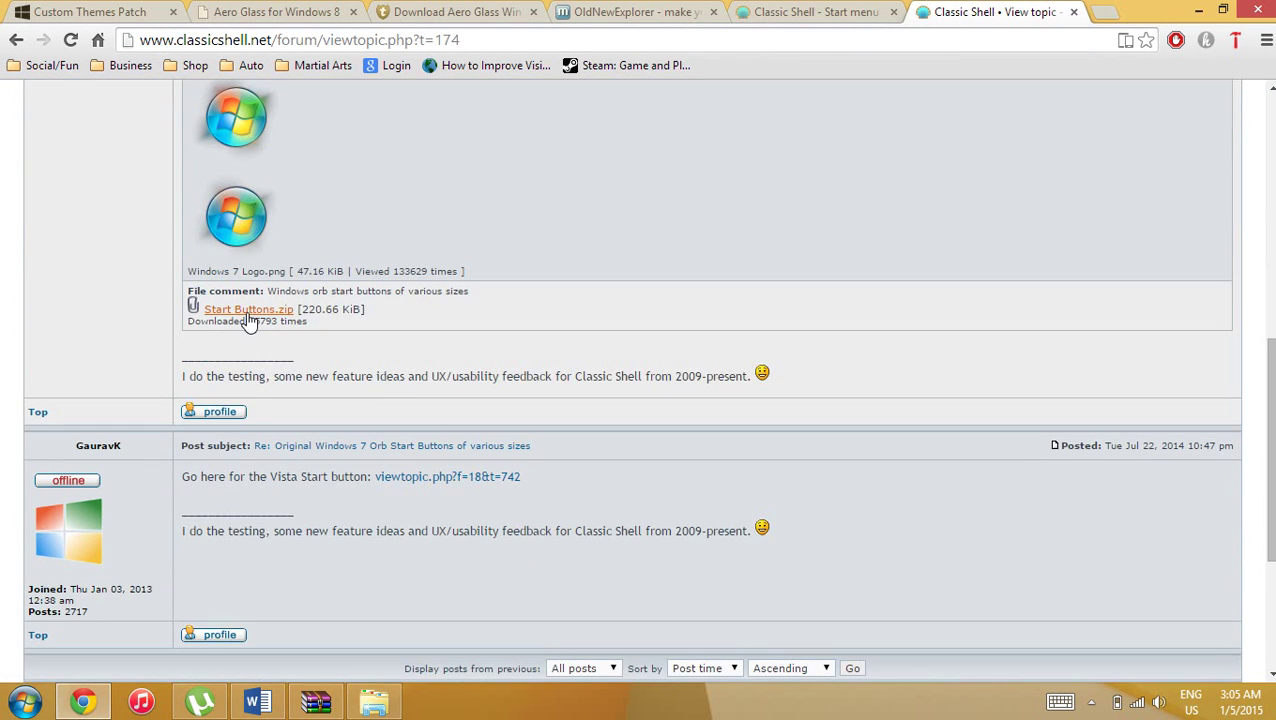
scroll(249, 330, up, 4)
Reopen Classic Start Menu settings from the Start button's right-click menu
click(24, 702)
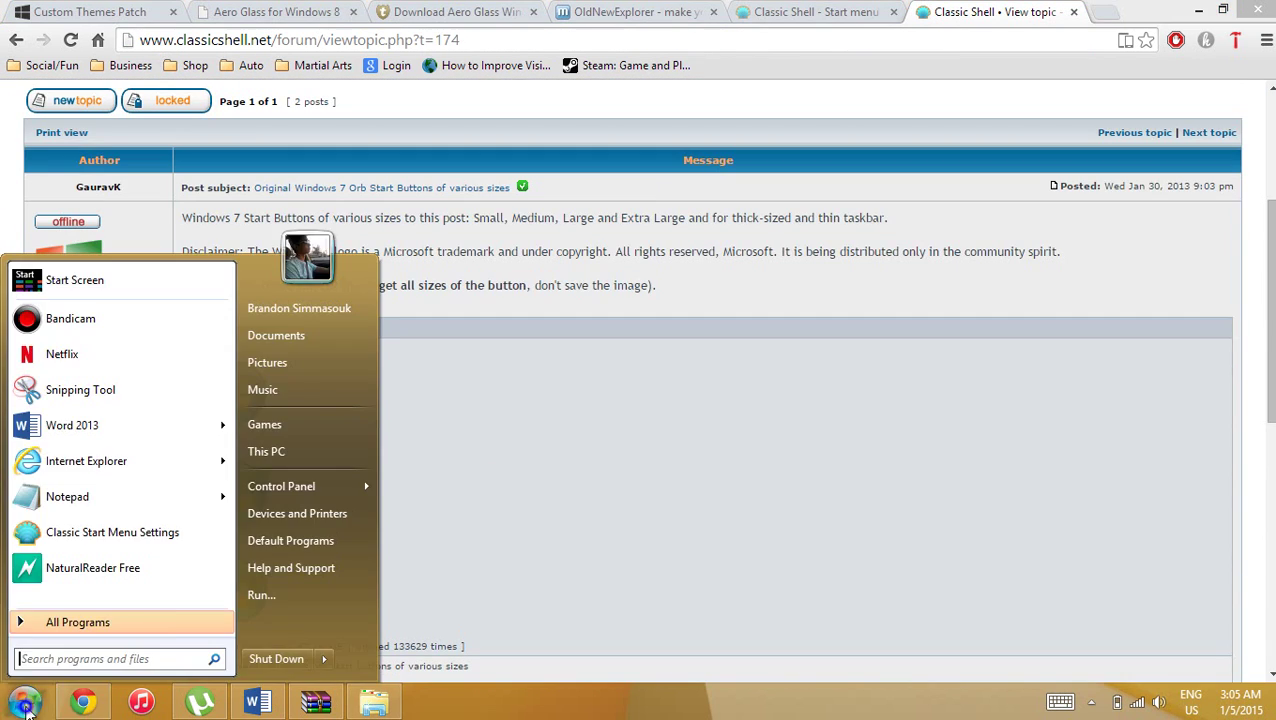
right_click(24, 702)
click(60, 651)
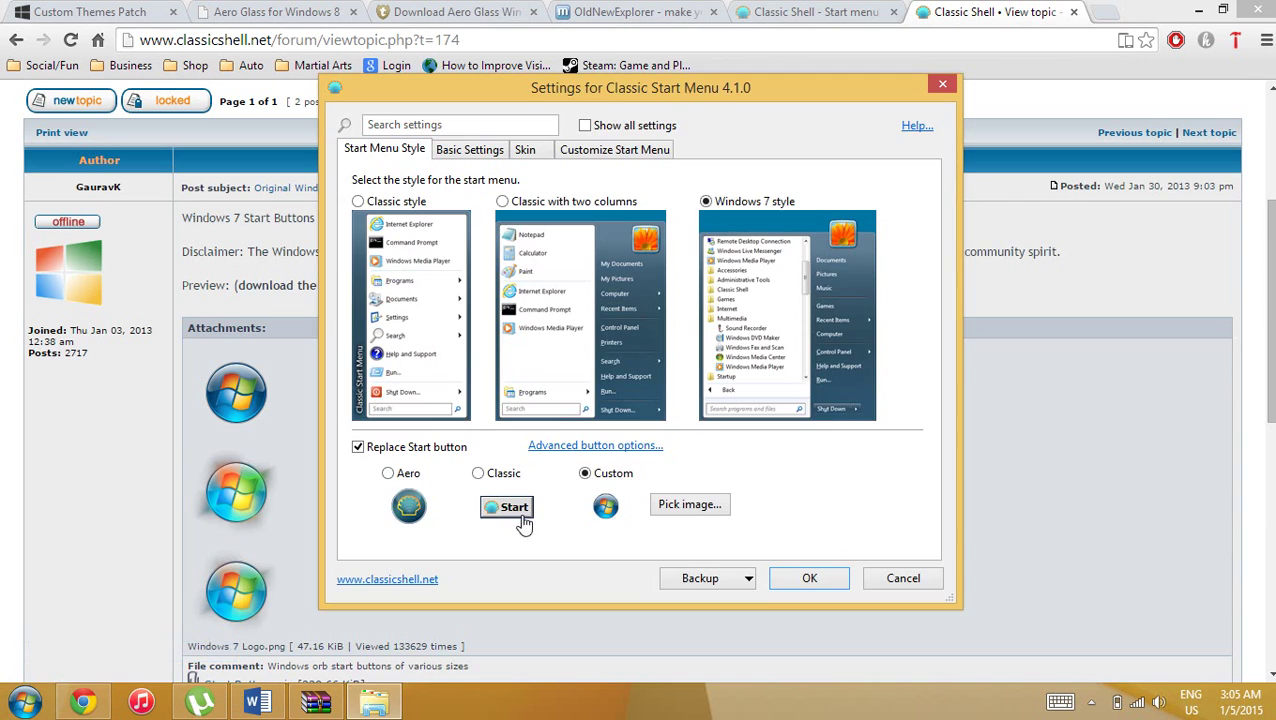
Pick WindowsStartButtonSmall.png from Documents\Start buttons as the custom start orb image
click(688, 505)
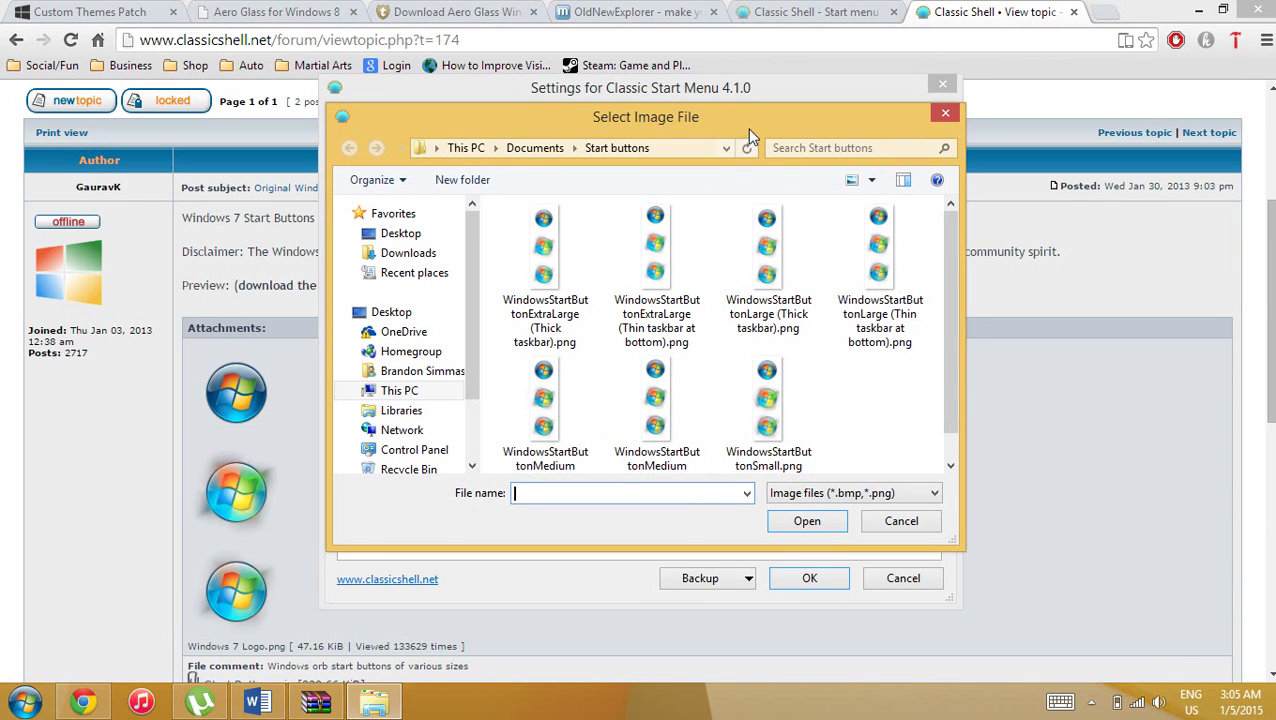
double_click(750, 135)
click(814, 160)
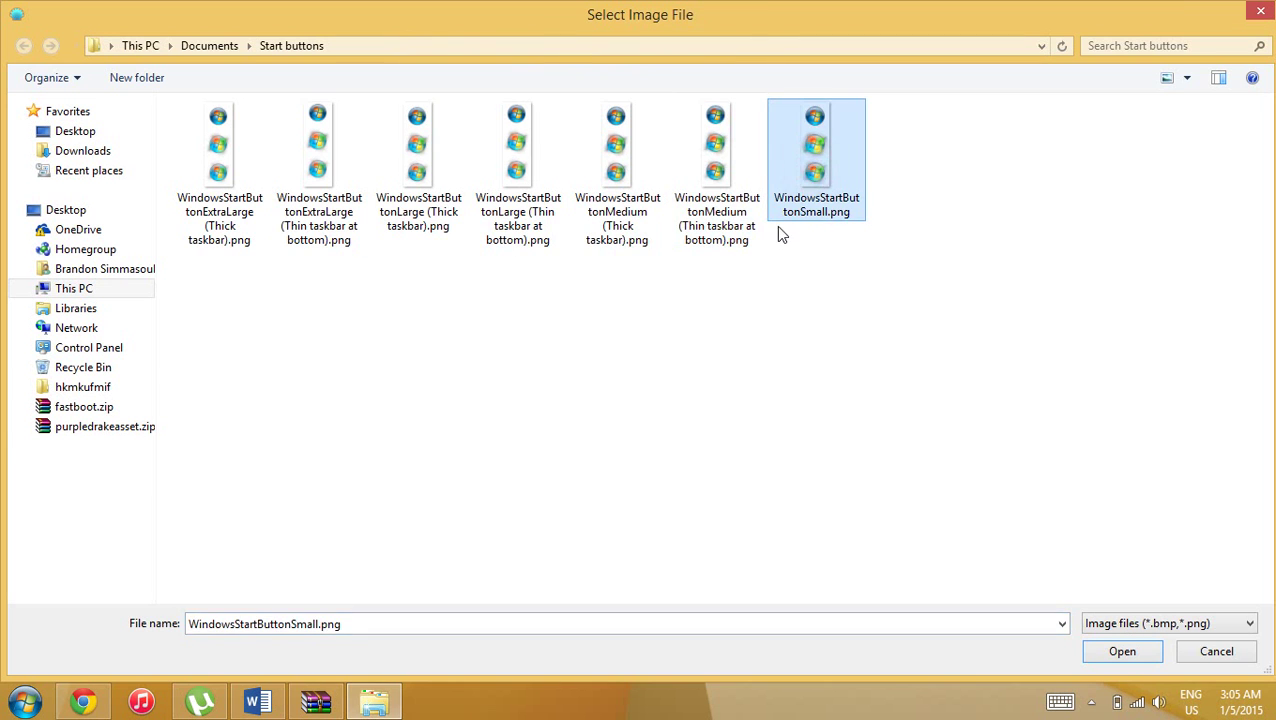
click(868, 249)
key(super)
click(644, 416)
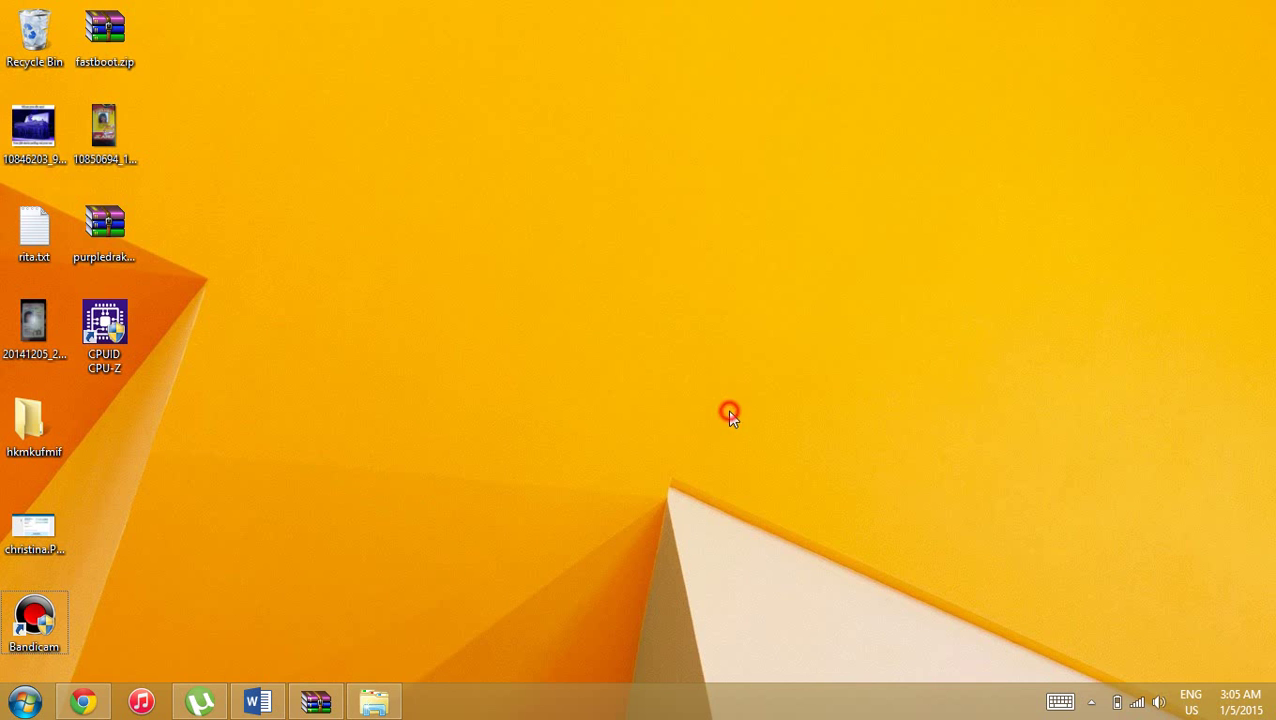
Apply the Aero Round (Clear) [Default] theme from Personalization, then close the Personalization window
right_click(566, 266)
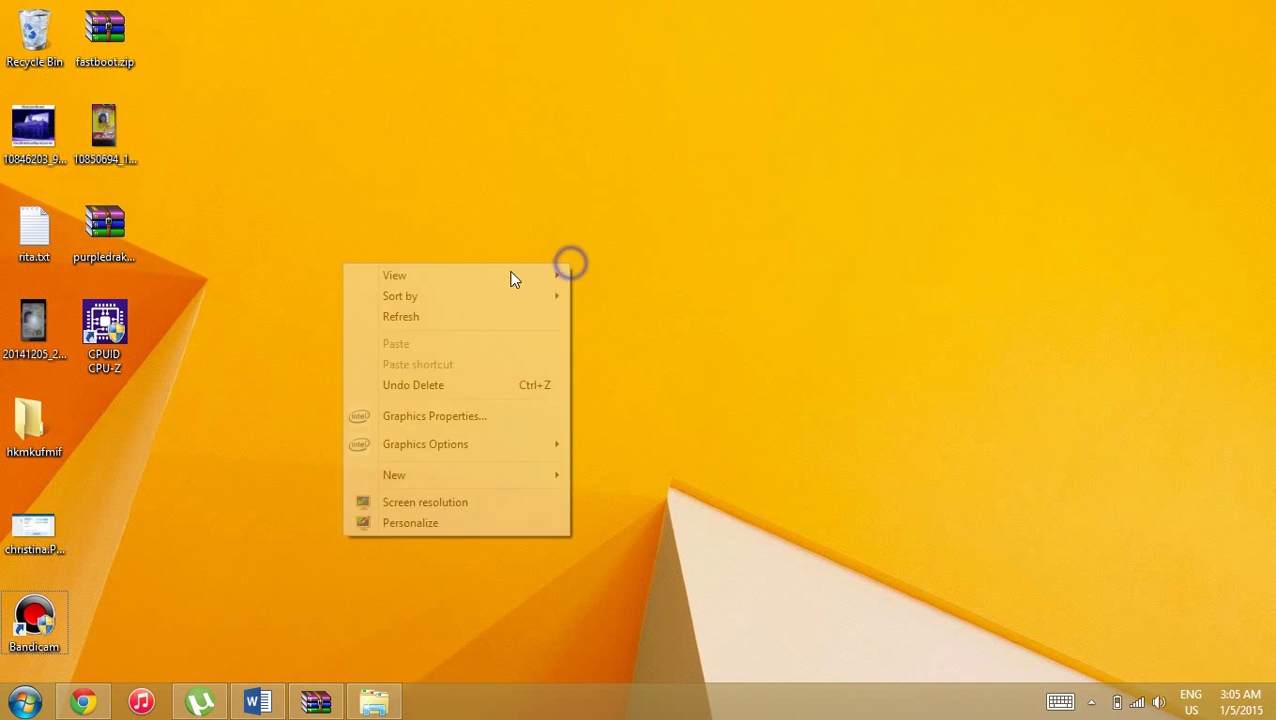
right_click(718, 290)
click(683, 553)
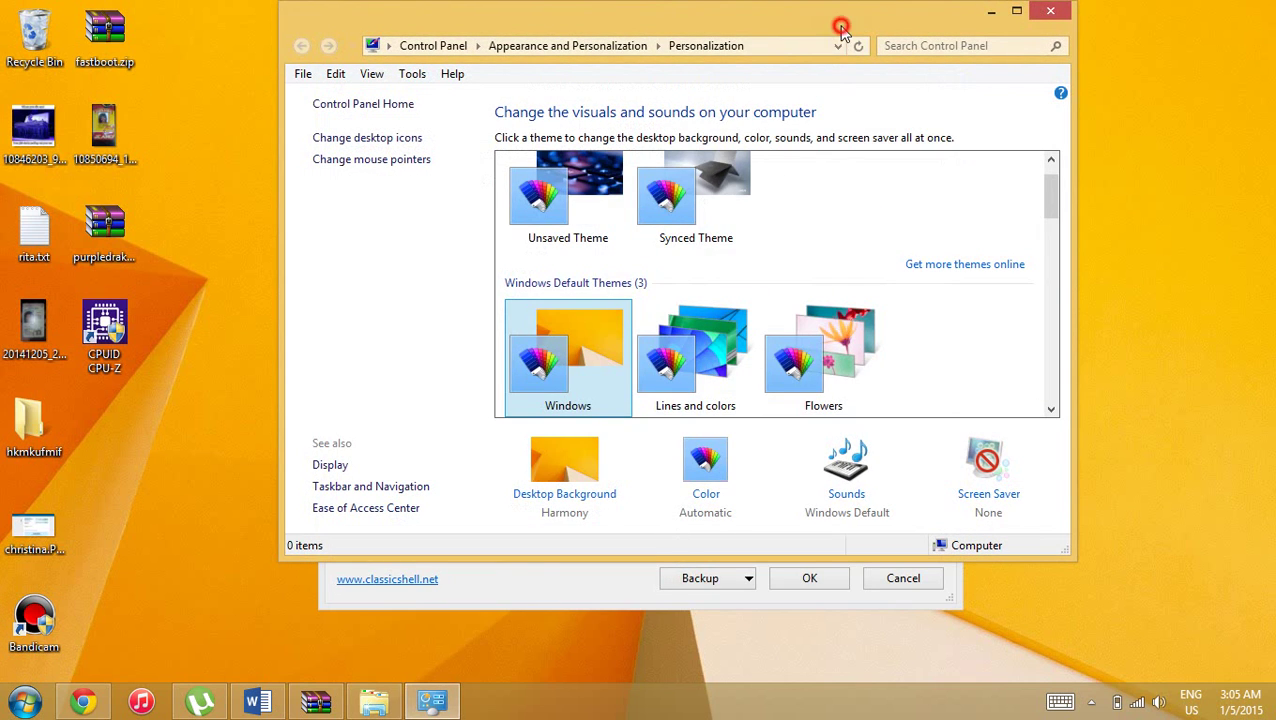
double_click(843, 31)
scroll(594, 434, down, 1)
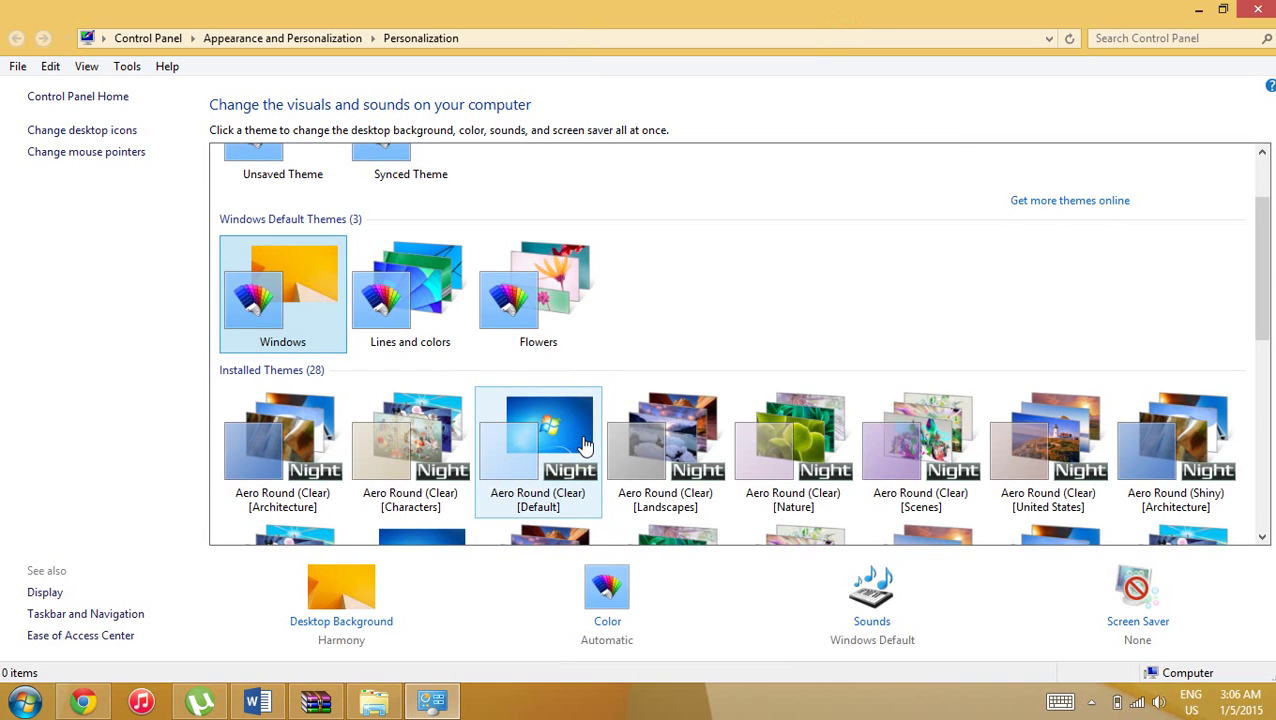
click(549, 502)
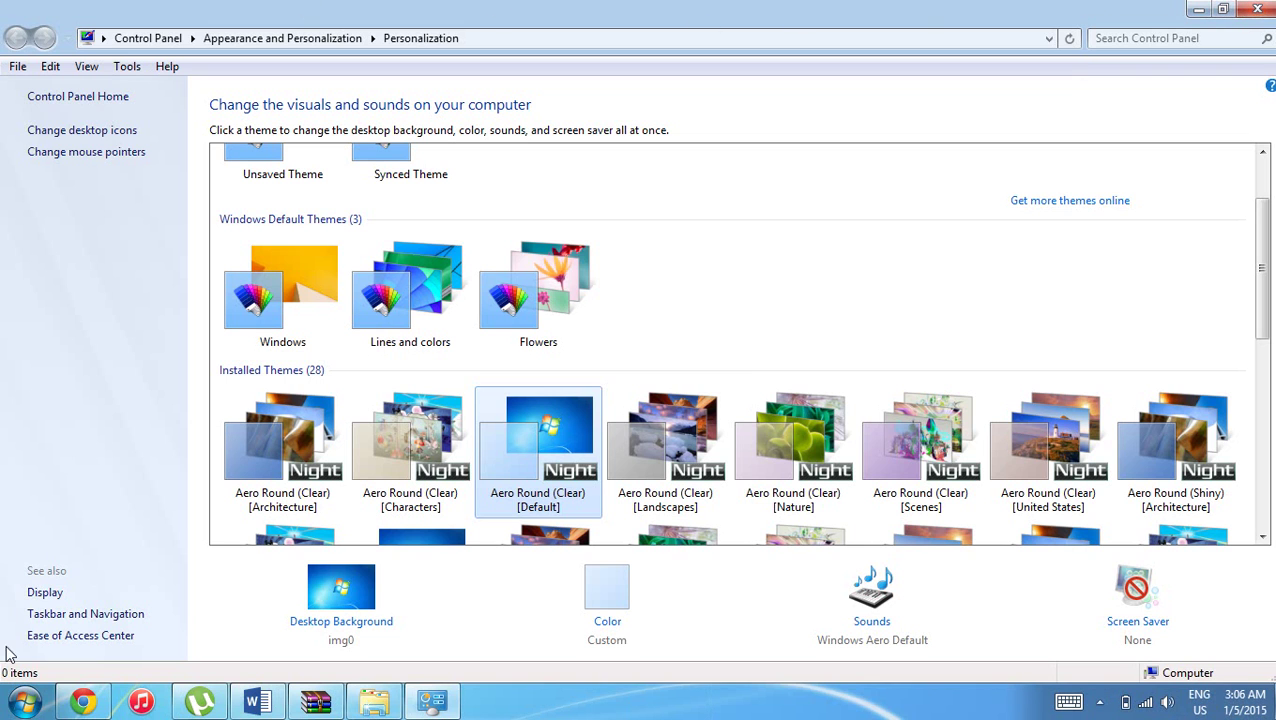
click(1257, 9)
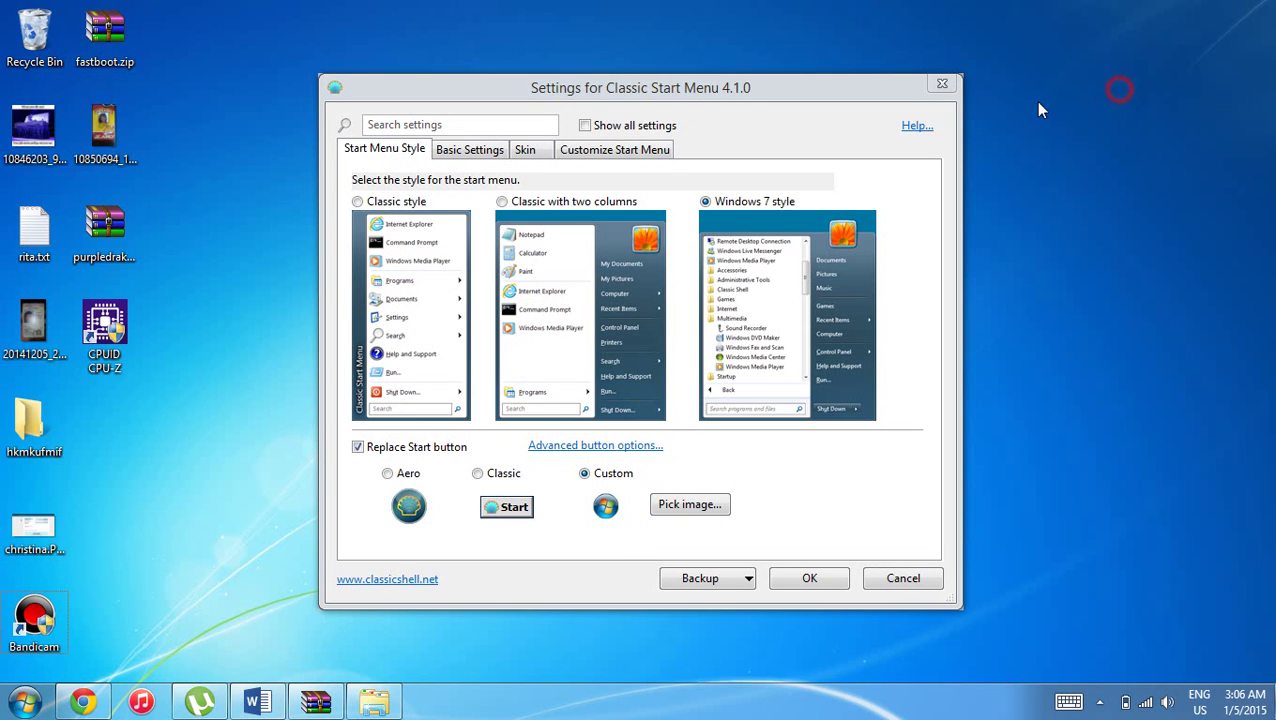
Save the Classic Start Menu settings and open This PC from the new start menu
click(810, 578)
key(super)
click(344, 455)
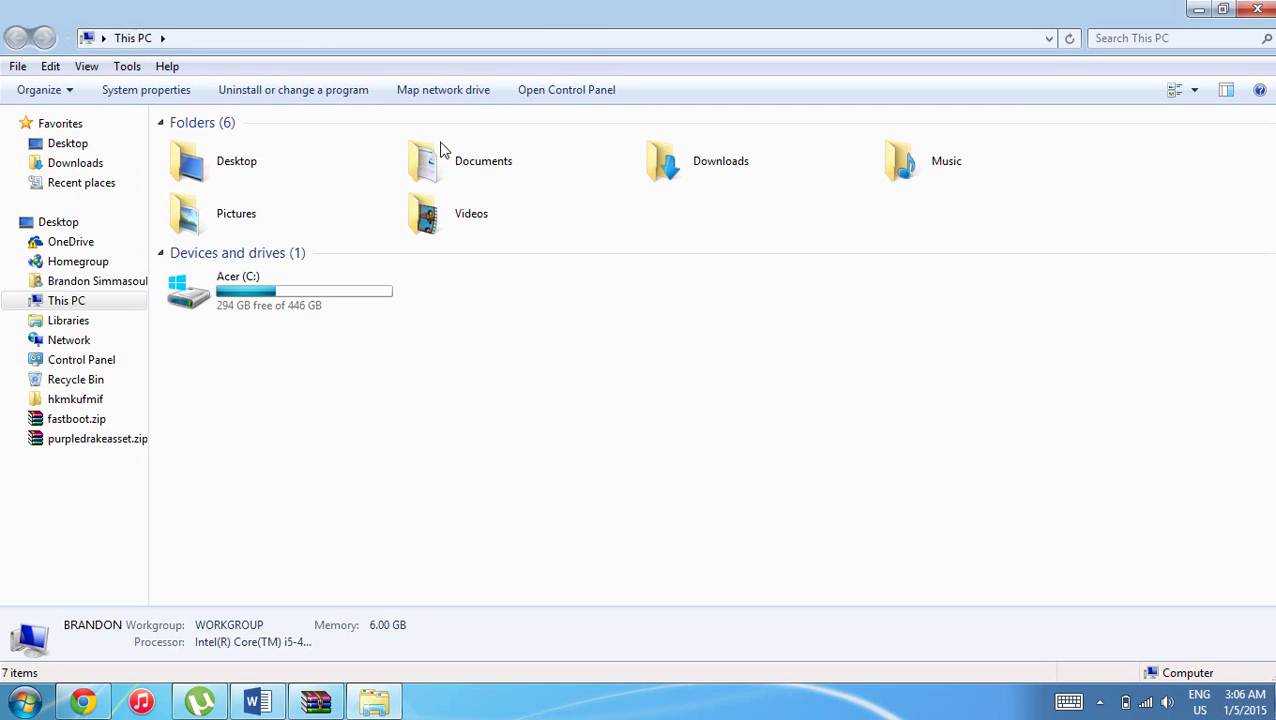
Look through the restyled This PC window, including the Homegroup page, then close it
click(546, 424)
click(505, 432)
click(45, 259)
click(425, 448)
key(alt+F4)
Close Word's Readme.rtf without saving changes
click(551, 229)
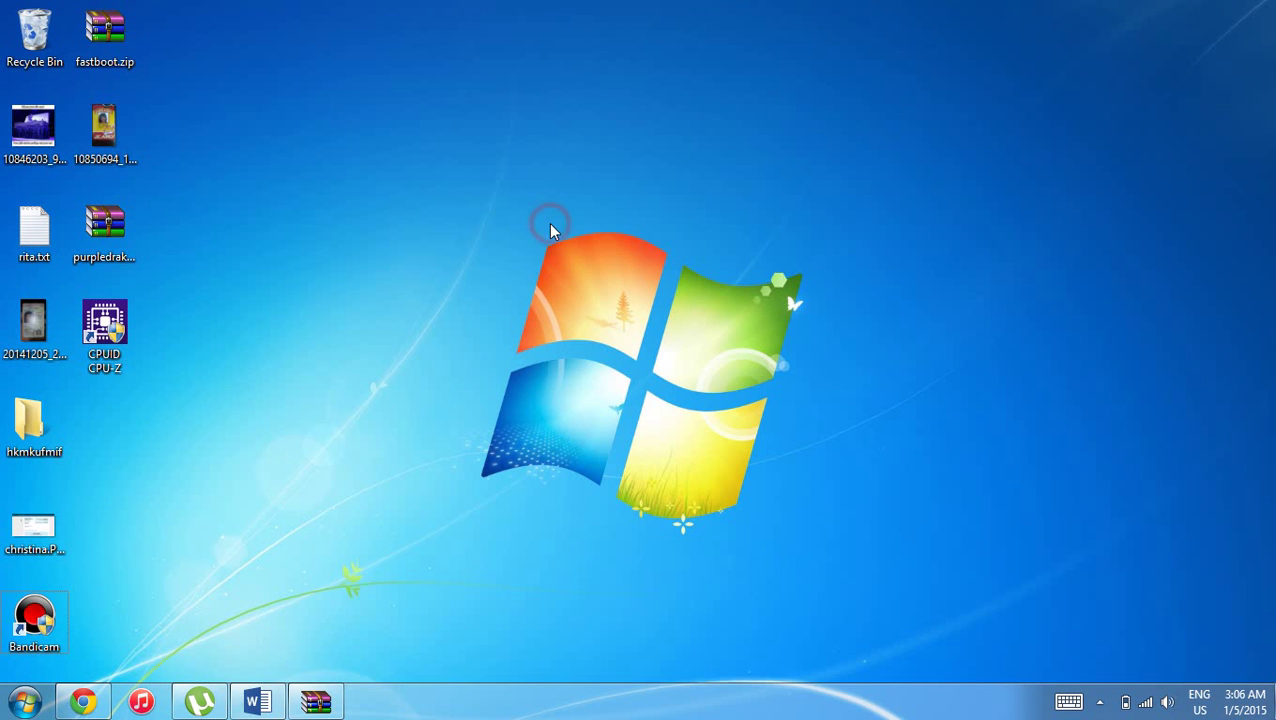
click(612, 123)
mouse_move(1274, 5)
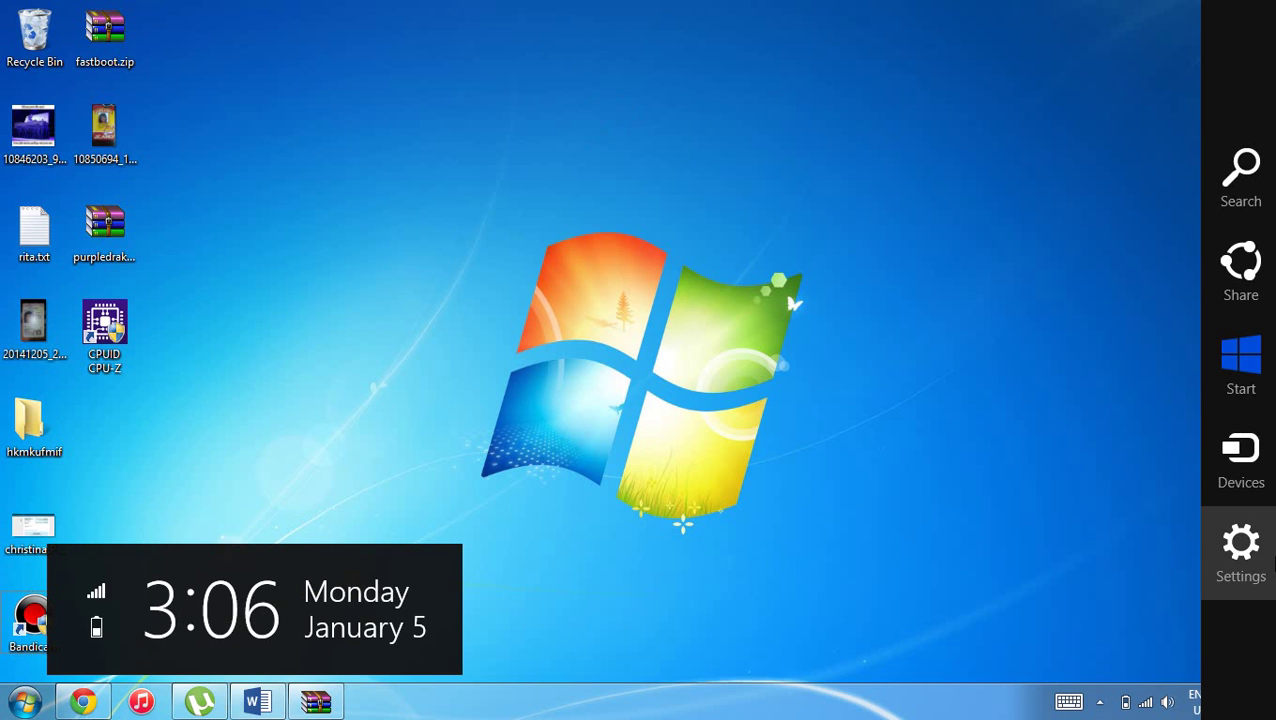
click(1065, 425)
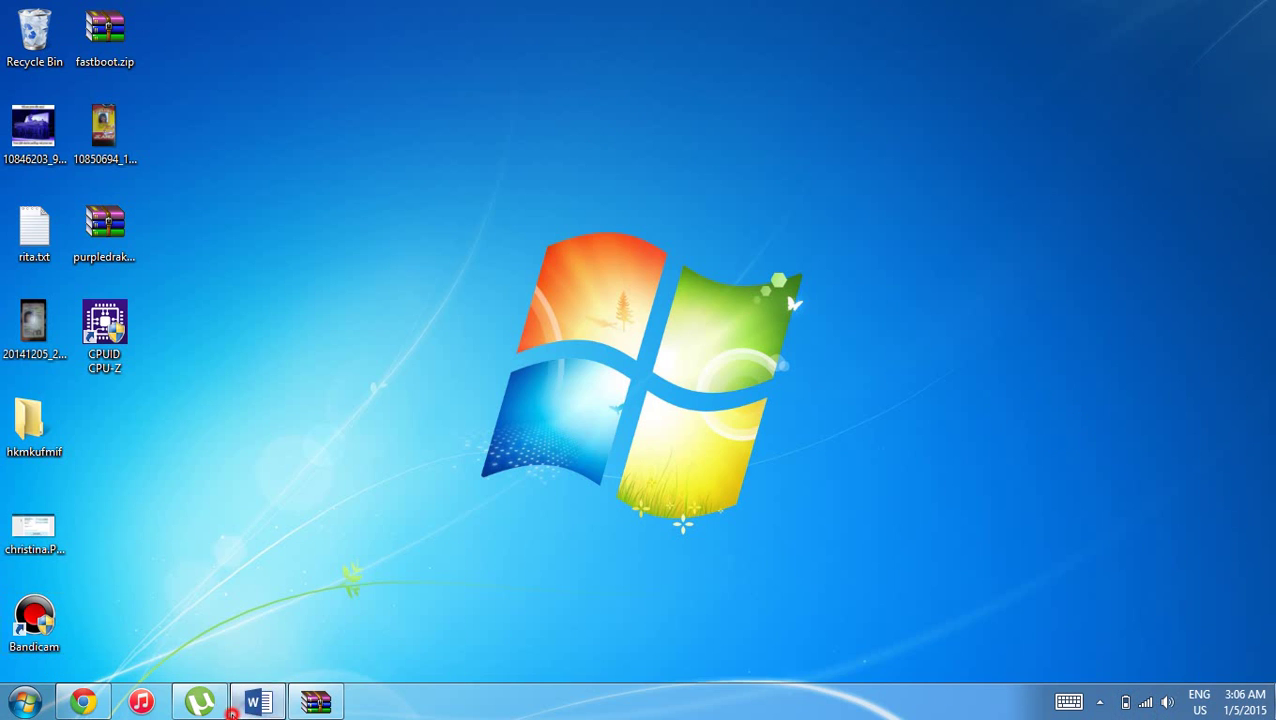
click(257, 702)
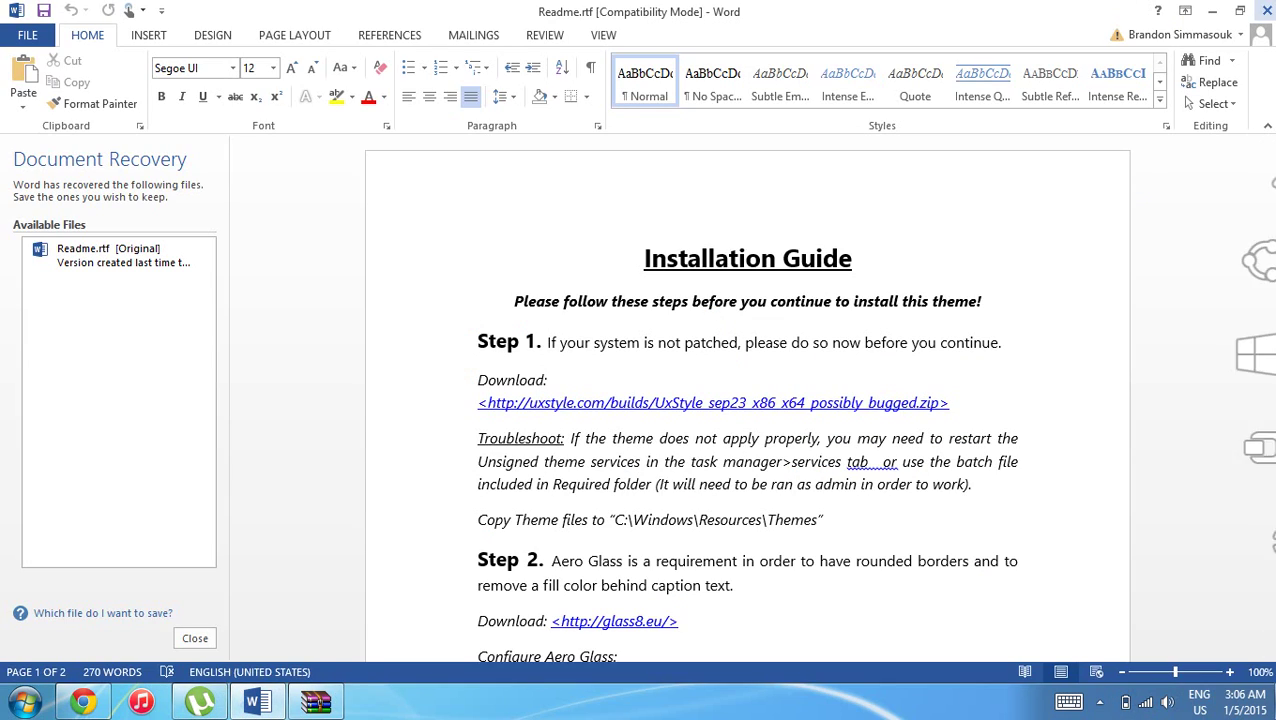
key(alt+F4)
click(638, 384)
click(535, 496)
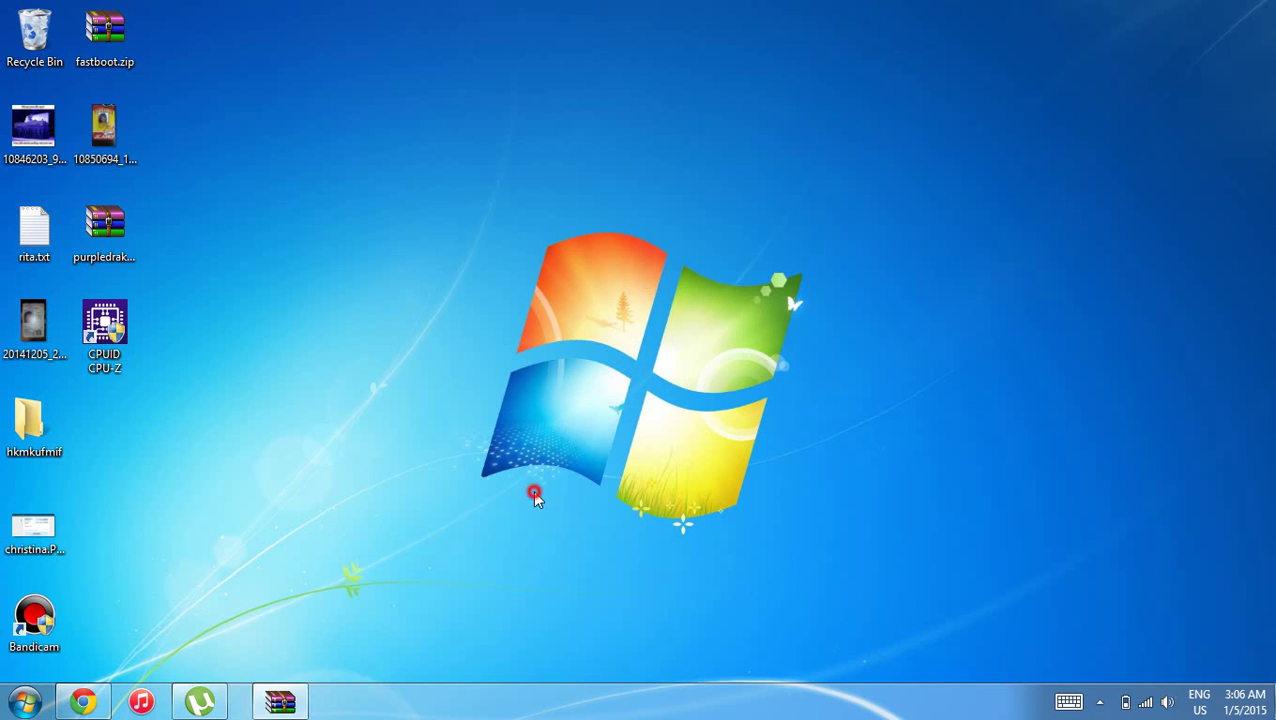
Close the WinRAR window showing the WindowsAerov14.zip archive
click(257, 702)
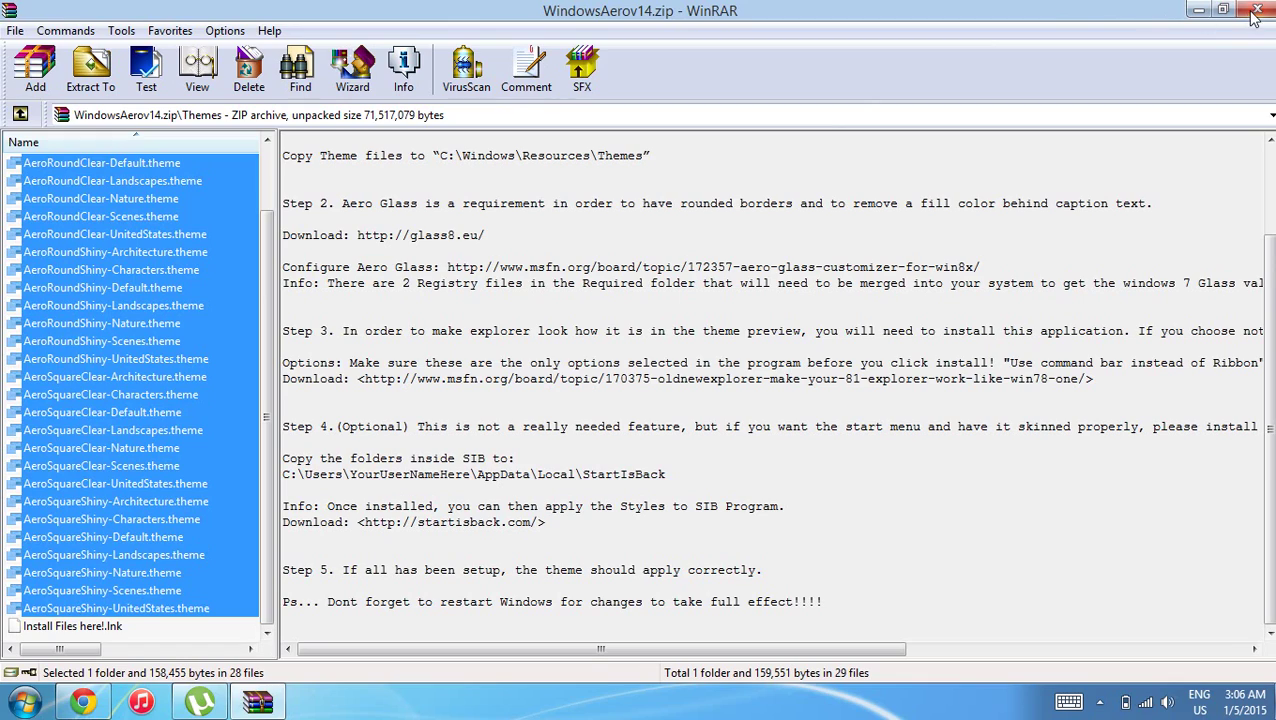
click(1253, 18)
click(647, 237)
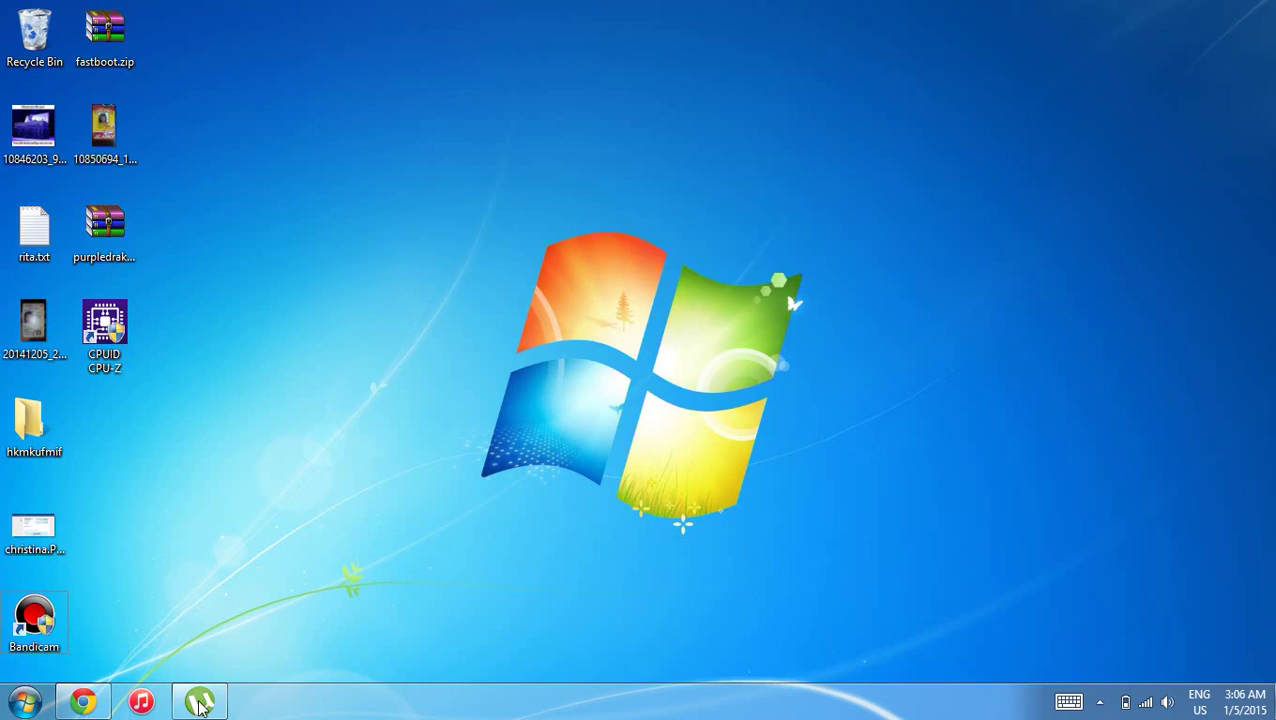
Review the Classic Shell, OldNewExplorer and Aero Glass tabs in Chrome, then close Chrome
click(99, 707)
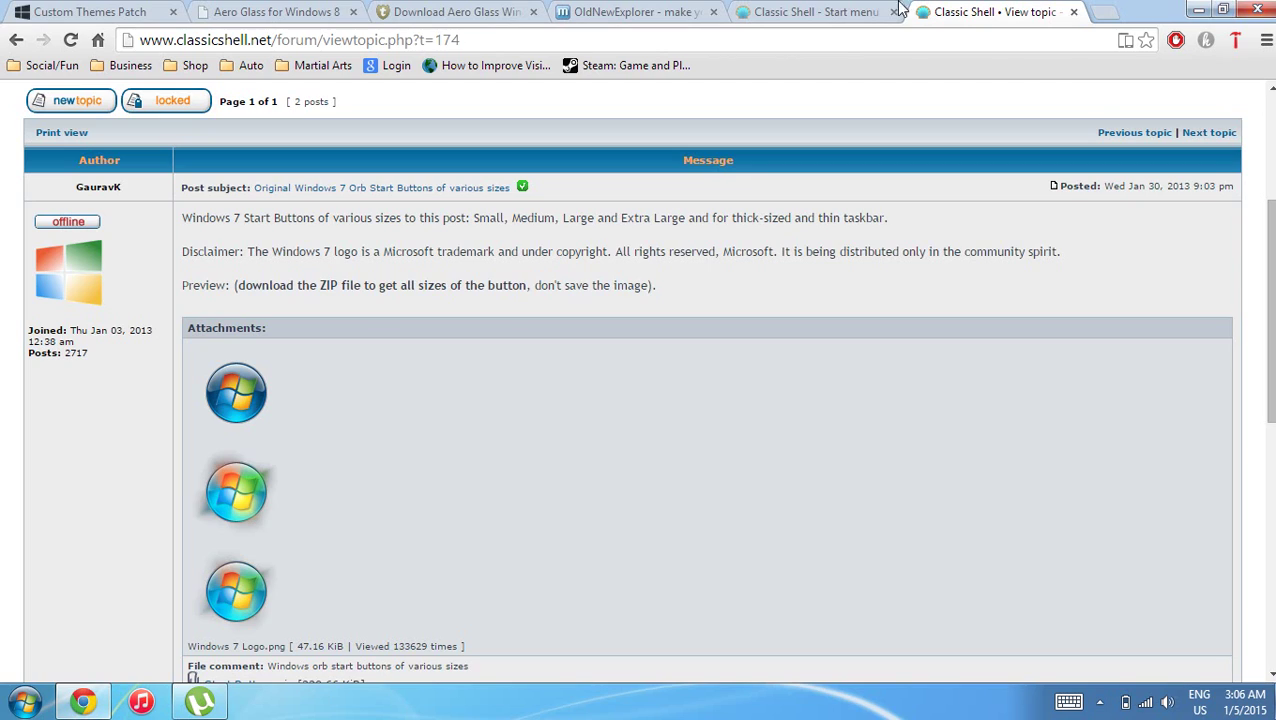
click(757, 10)
click(632, 10)
click(519, 8)
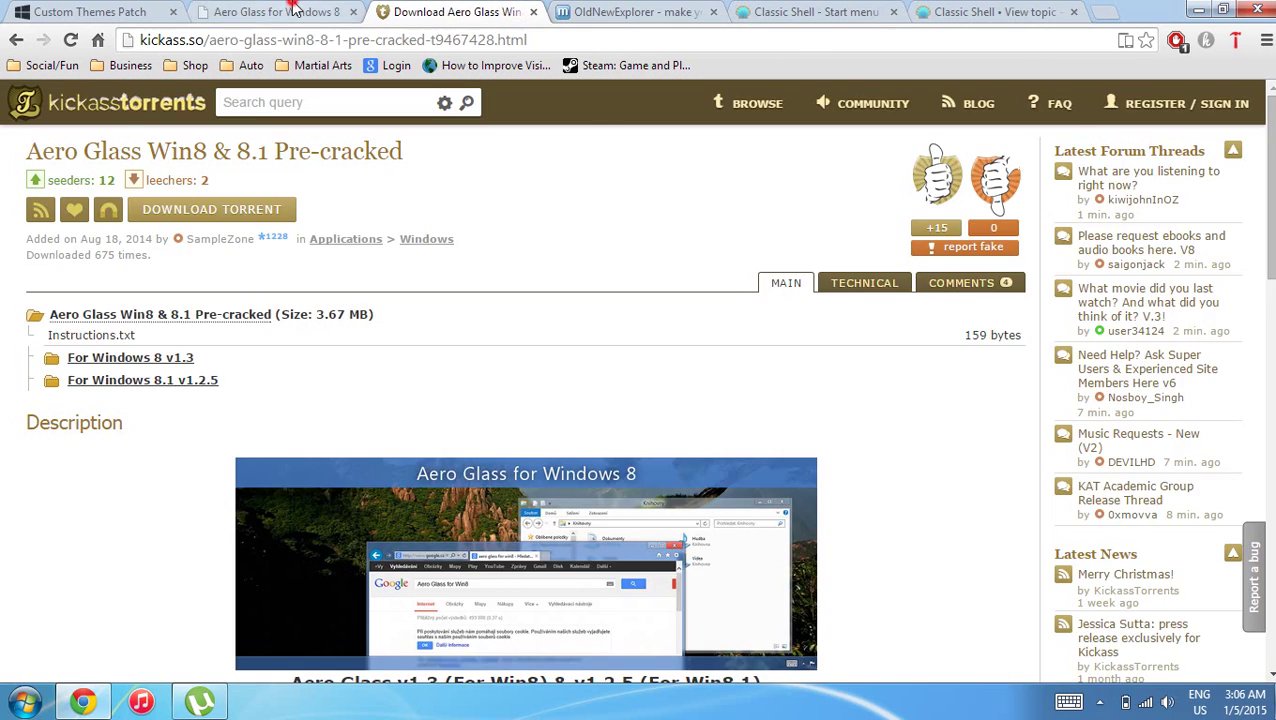
click(285, 11)
click(1266, 10)
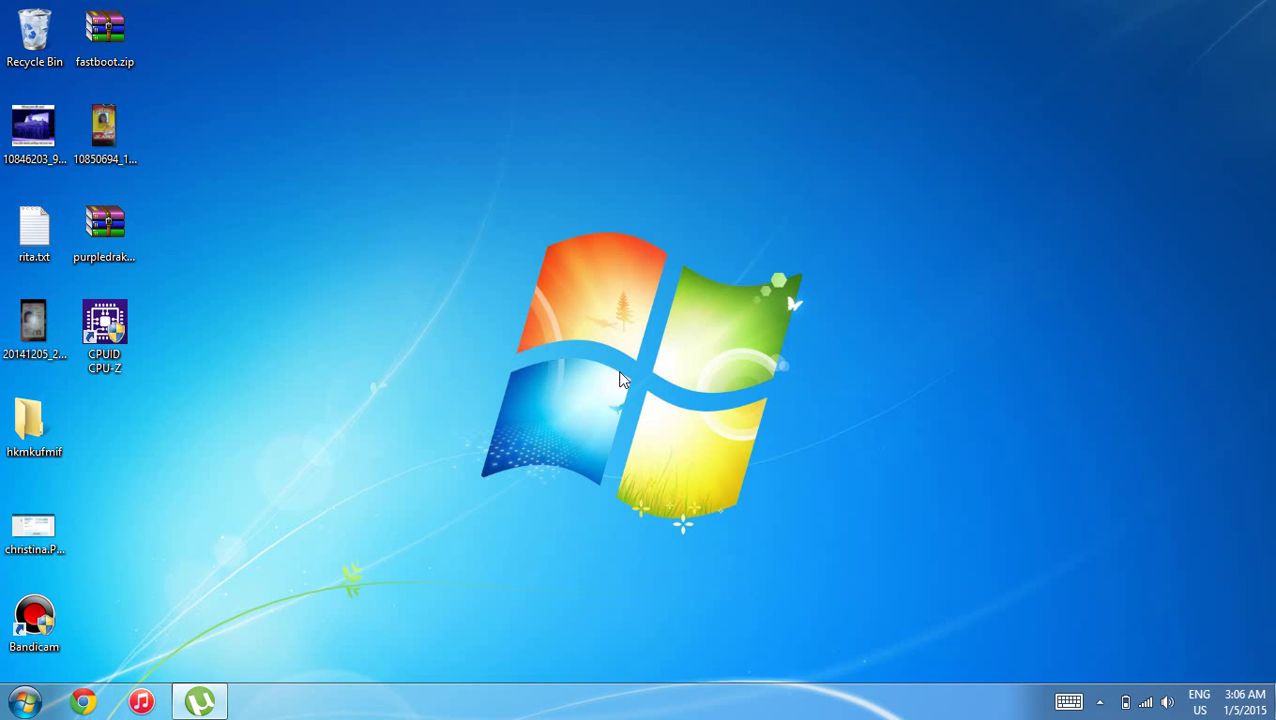